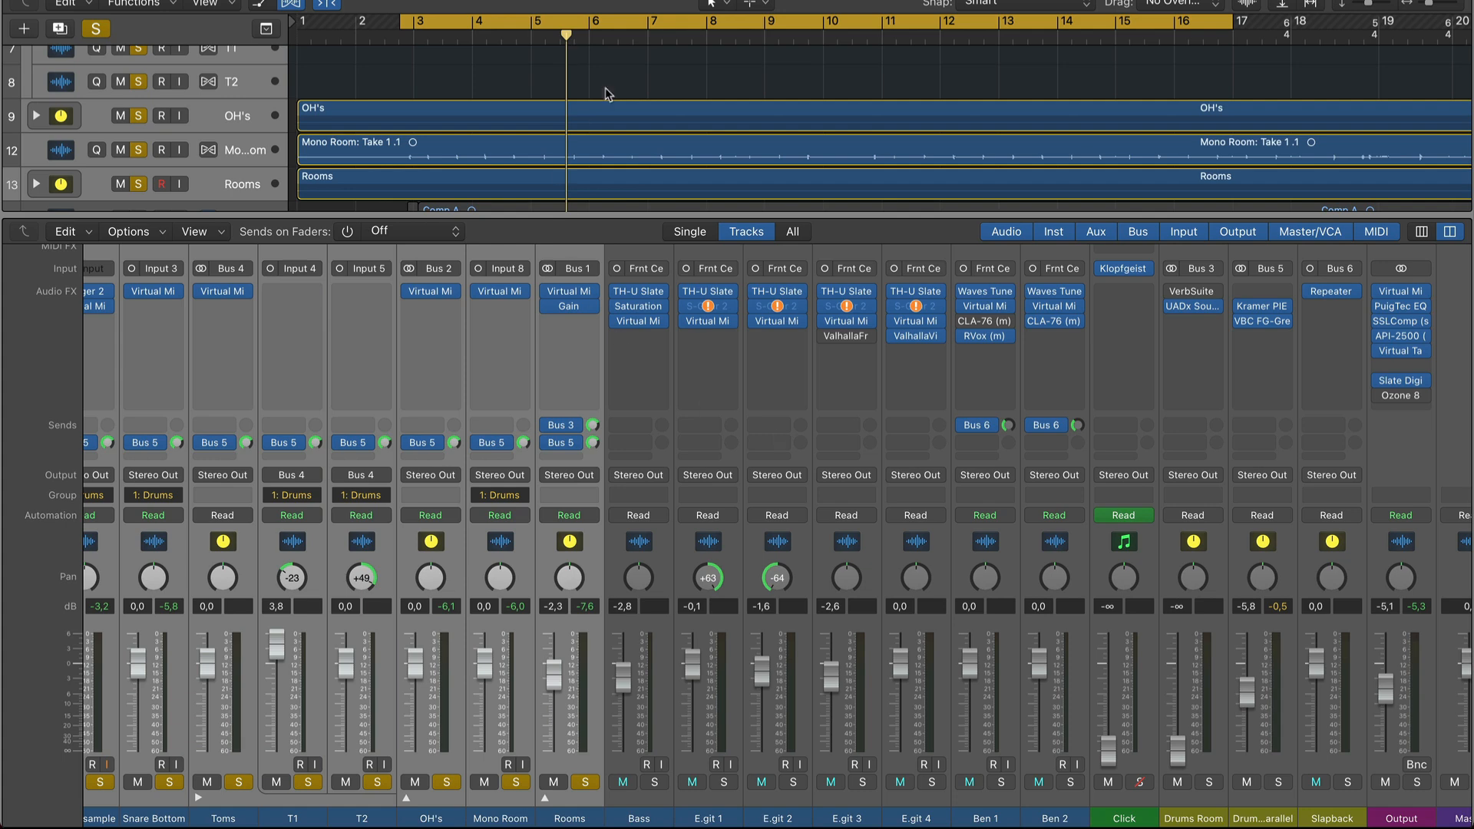
Turn off the solo on the drum channels and play back the full mix.
{"action": "scroll", "coordinate": [614, 100], "scroll_direction": "up", "scroll_amount": 1}
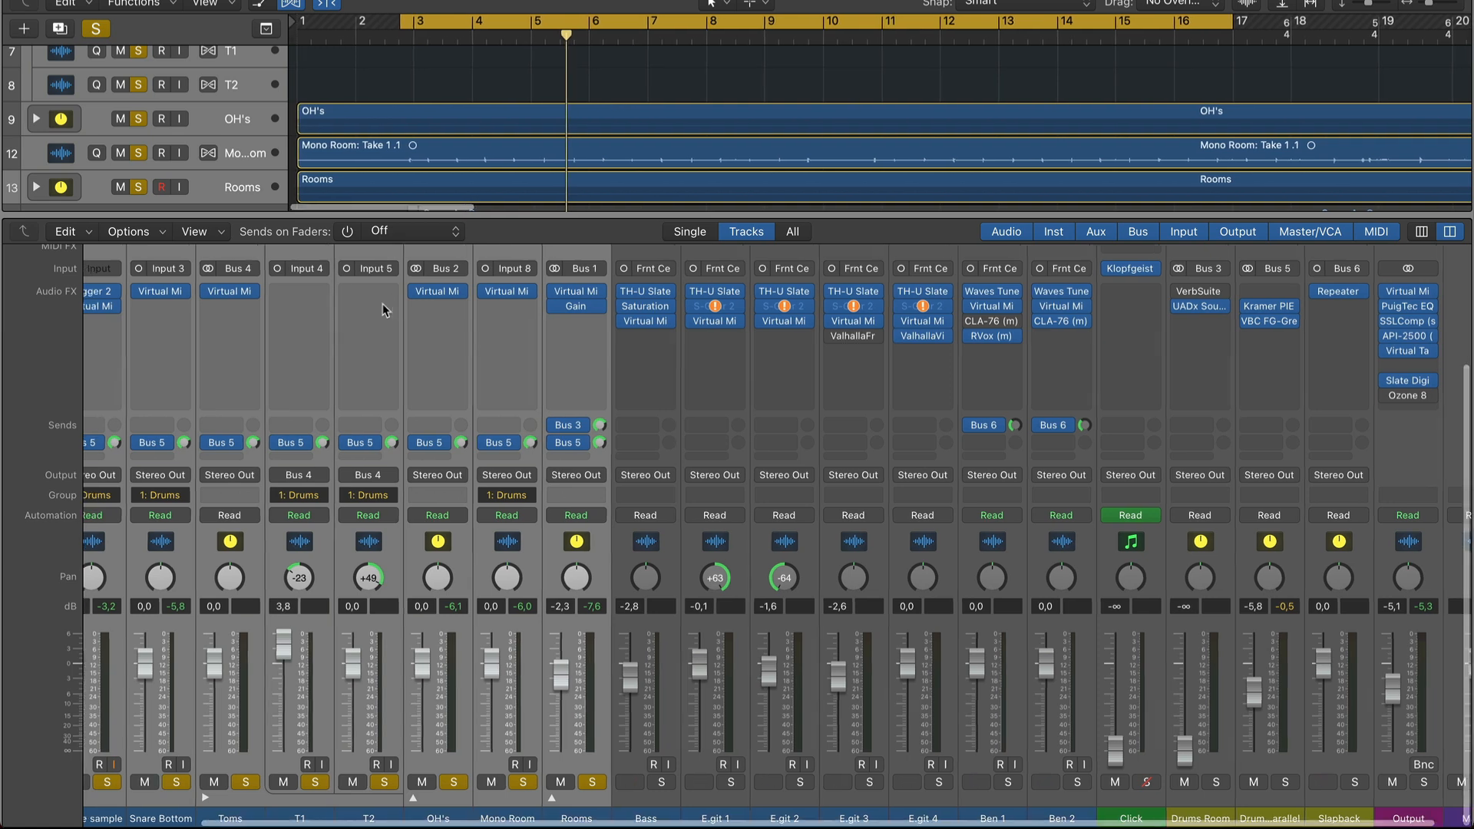
{"action": "scroll", "coordinate": [382, 302], "scroll_direction": "left", "scroll_amount": 5}
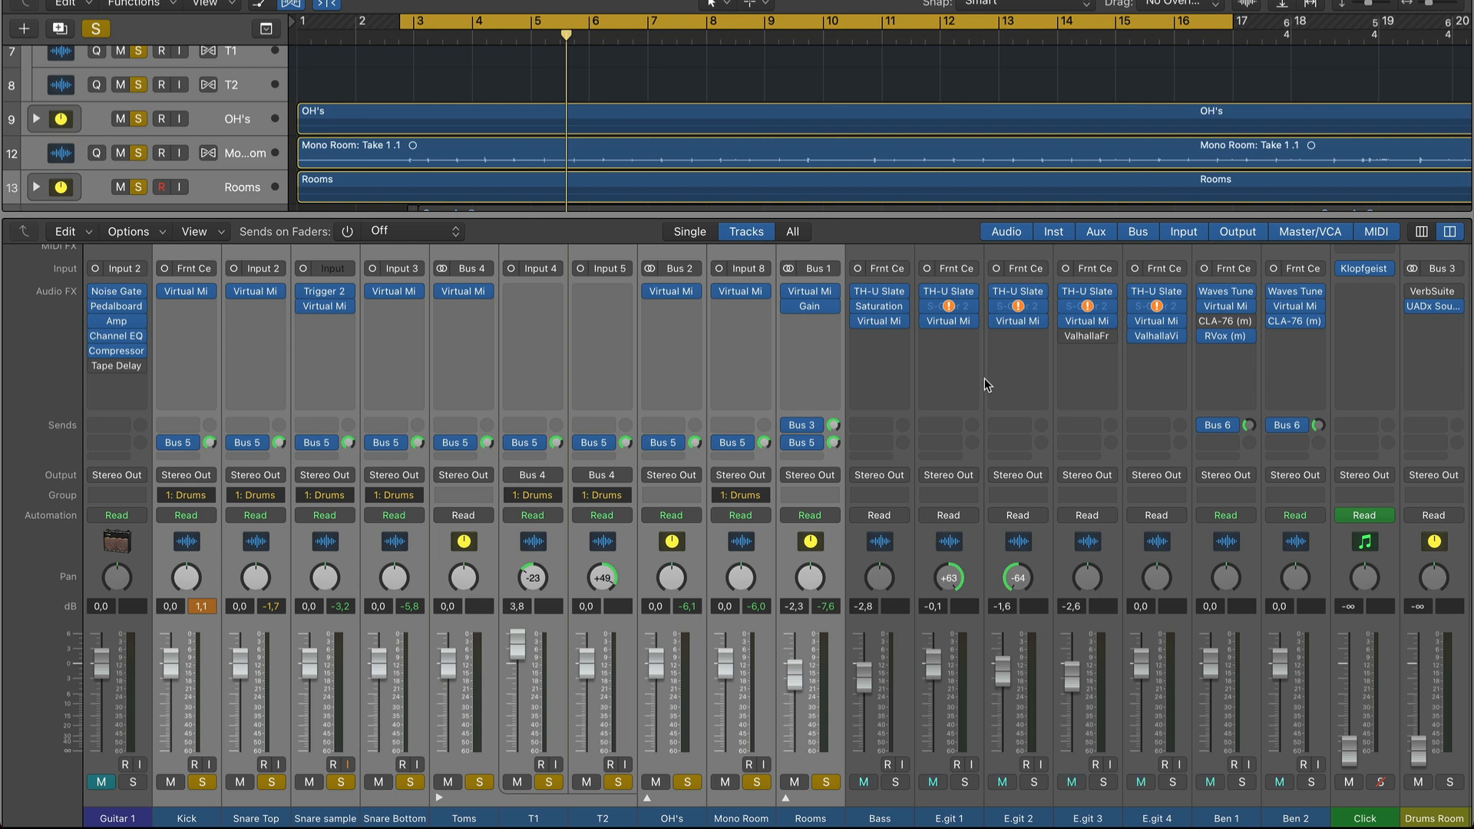
{"action": "left_click", "coordinate": [819, 791], "text": "alt"}
{"action": "key", "text": "space"}
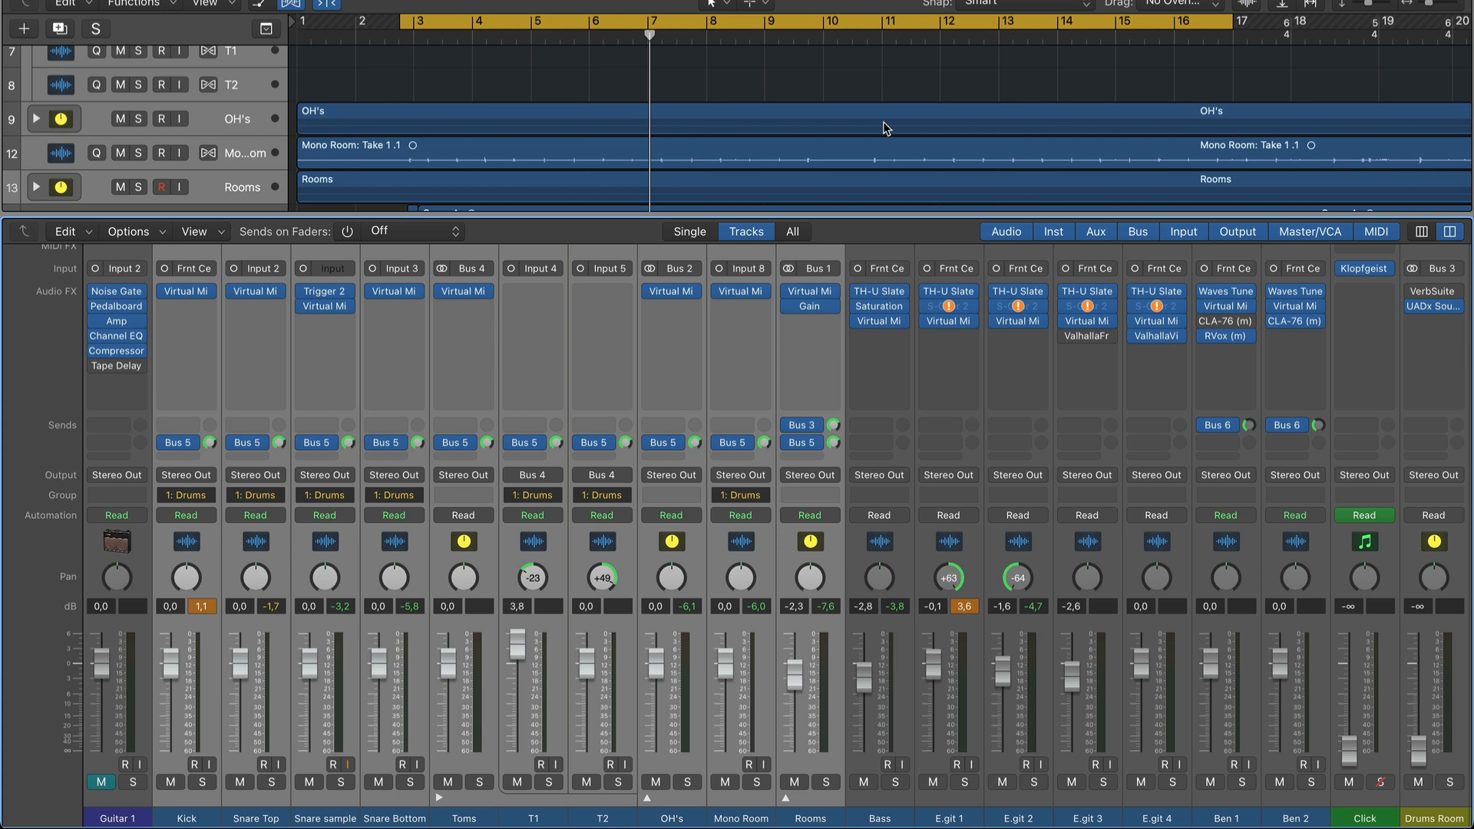
Solo the selected drum tracks again and play them back without the other instruments.
{"action": "scroll", "coordinate": [759, 140], "scroll_direction": "up", "scroll_amount": 1}
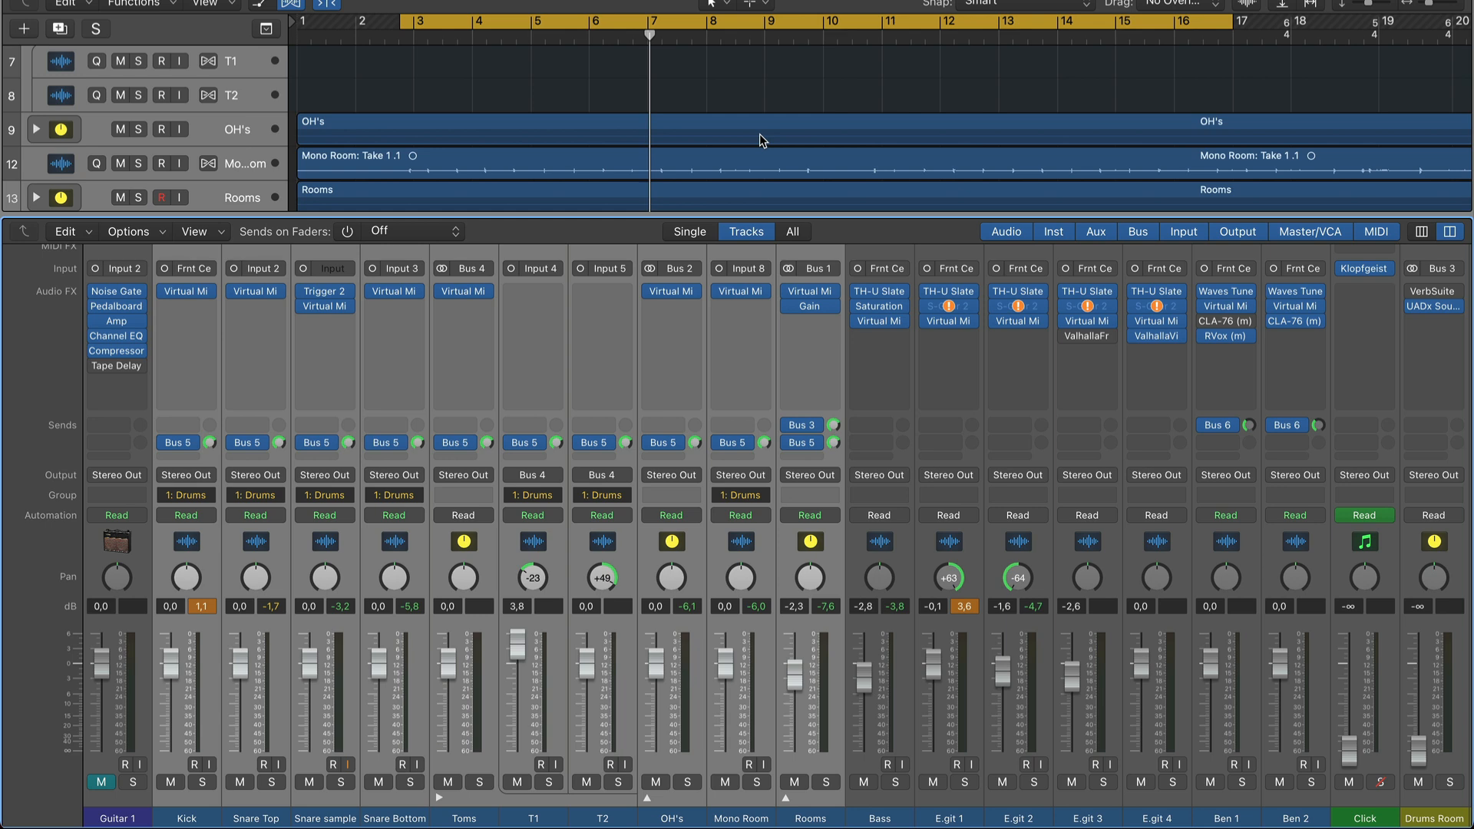
{"action": "key", "text": "s"}
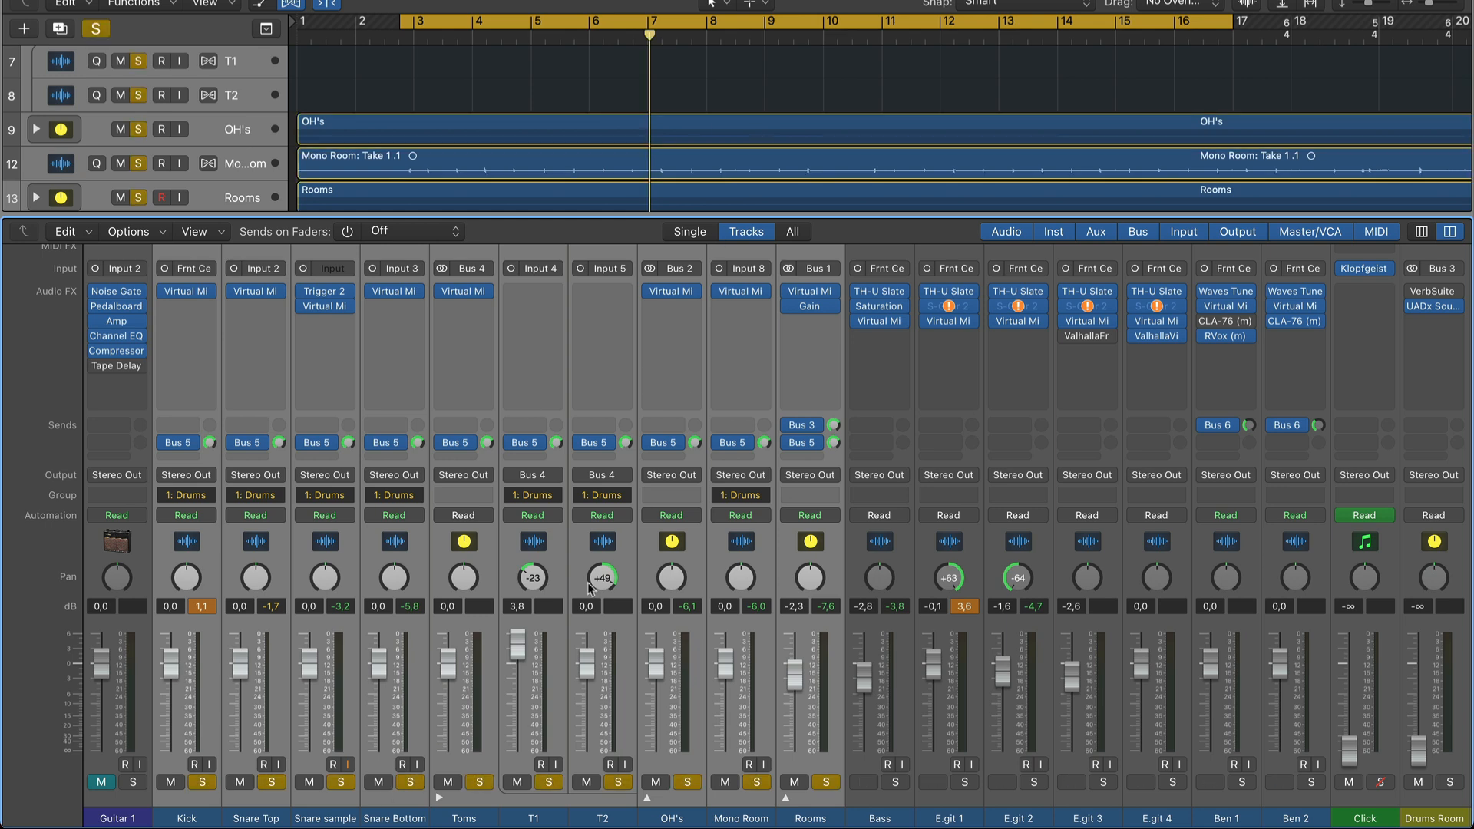
{"action": "key", "text": "space"}
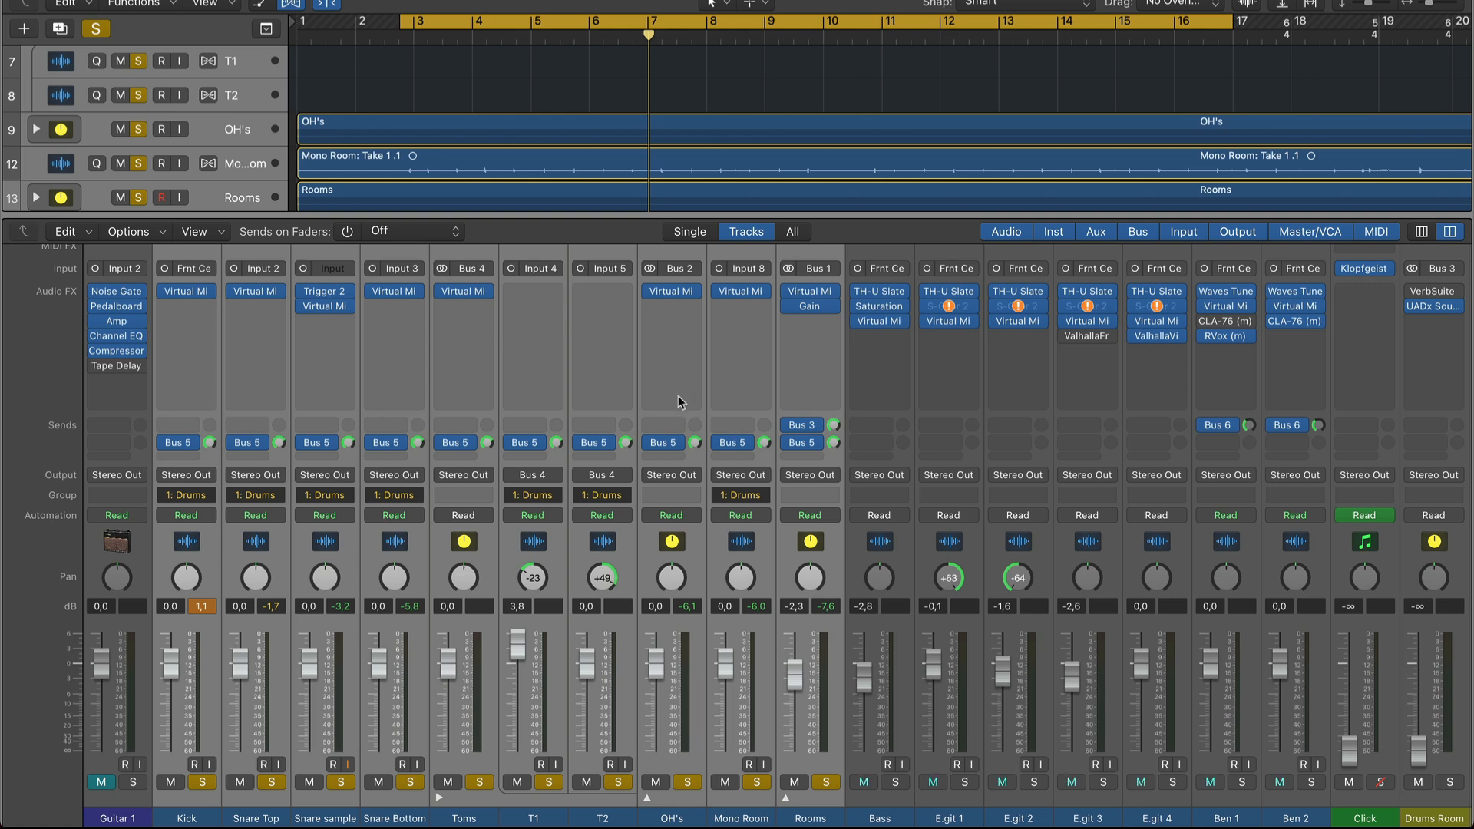
During playback of the soloed drums, set the drum parallel bus fader to -5.7 dB and compare the sound with that bus muted and unmuted.
{"action": "scroll", "coordinate": [679, 394], "scroll_direction": "right", "scroll_amount": 2}
{"action": "scroll", "coordinate": [678, 400], "scroll_direction": "right", "scroll_amount": 4}
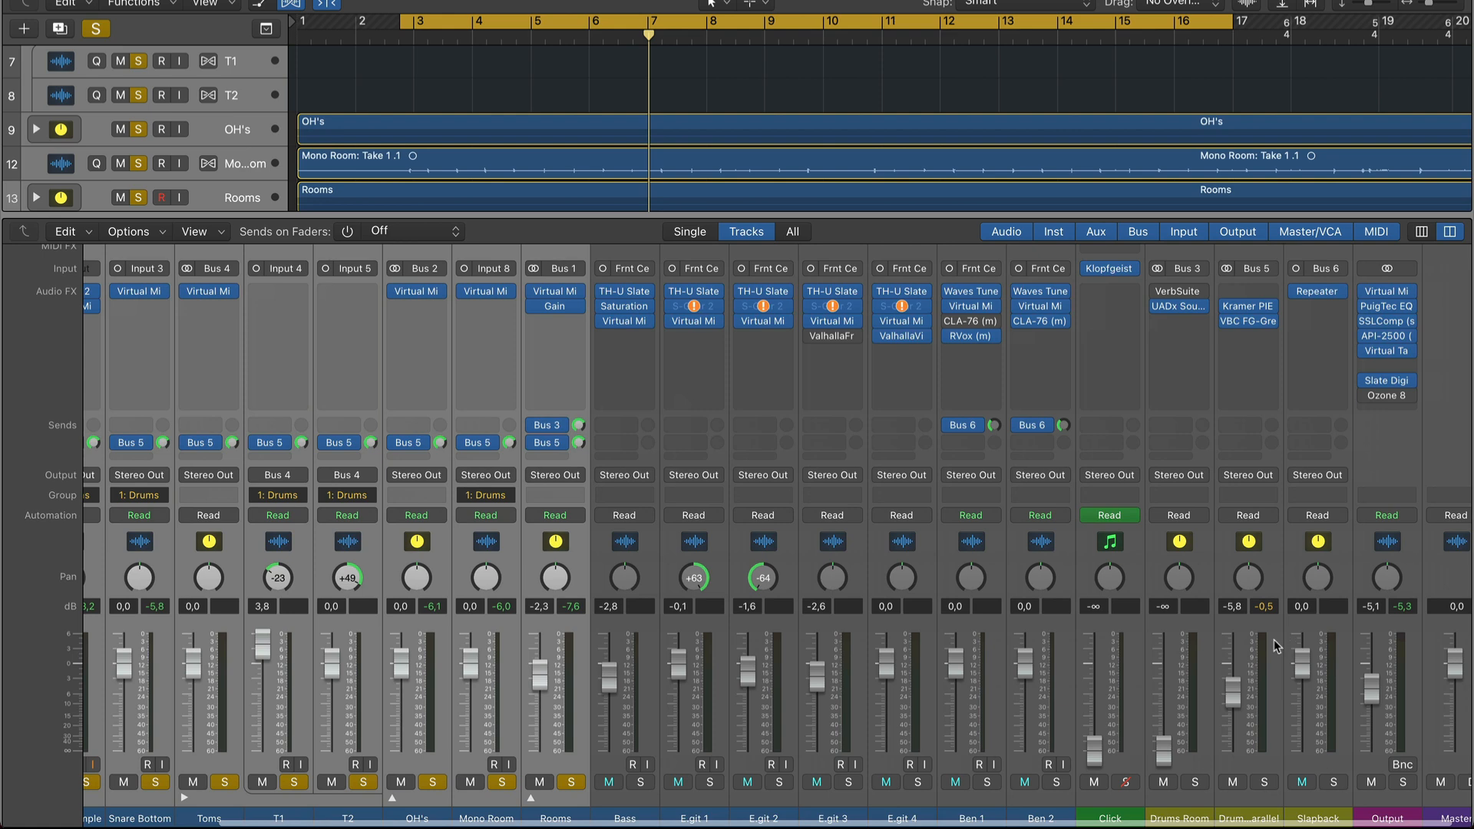
{"action": "scroll", "coordinate": [260, 449], "scroll_direction": "left", "scroll_amount": 2}
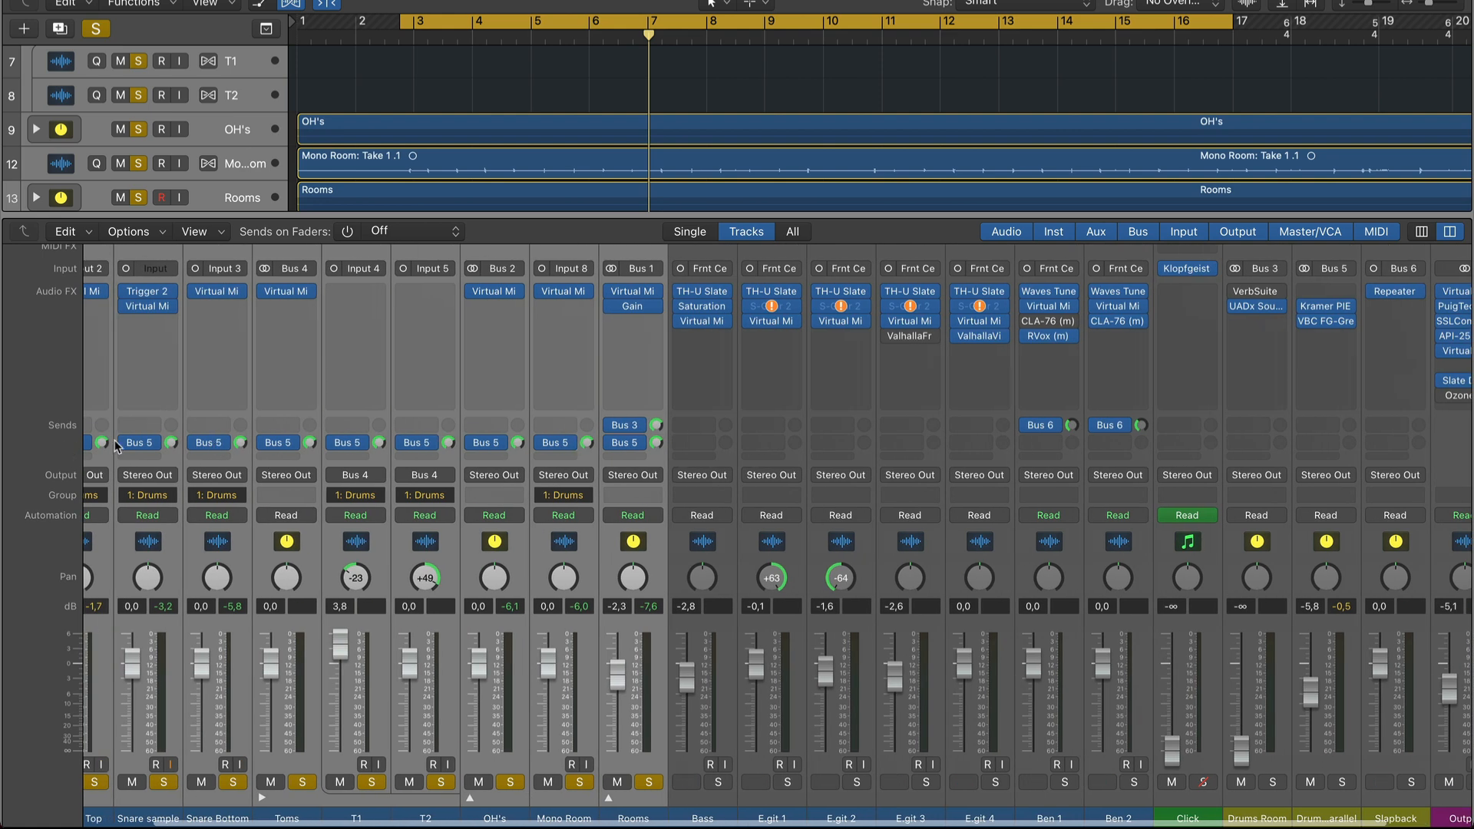
{"action": "scroll", "coordinate": [1008, 679], "scroll_direction": "right", "scroll_amount": 3}
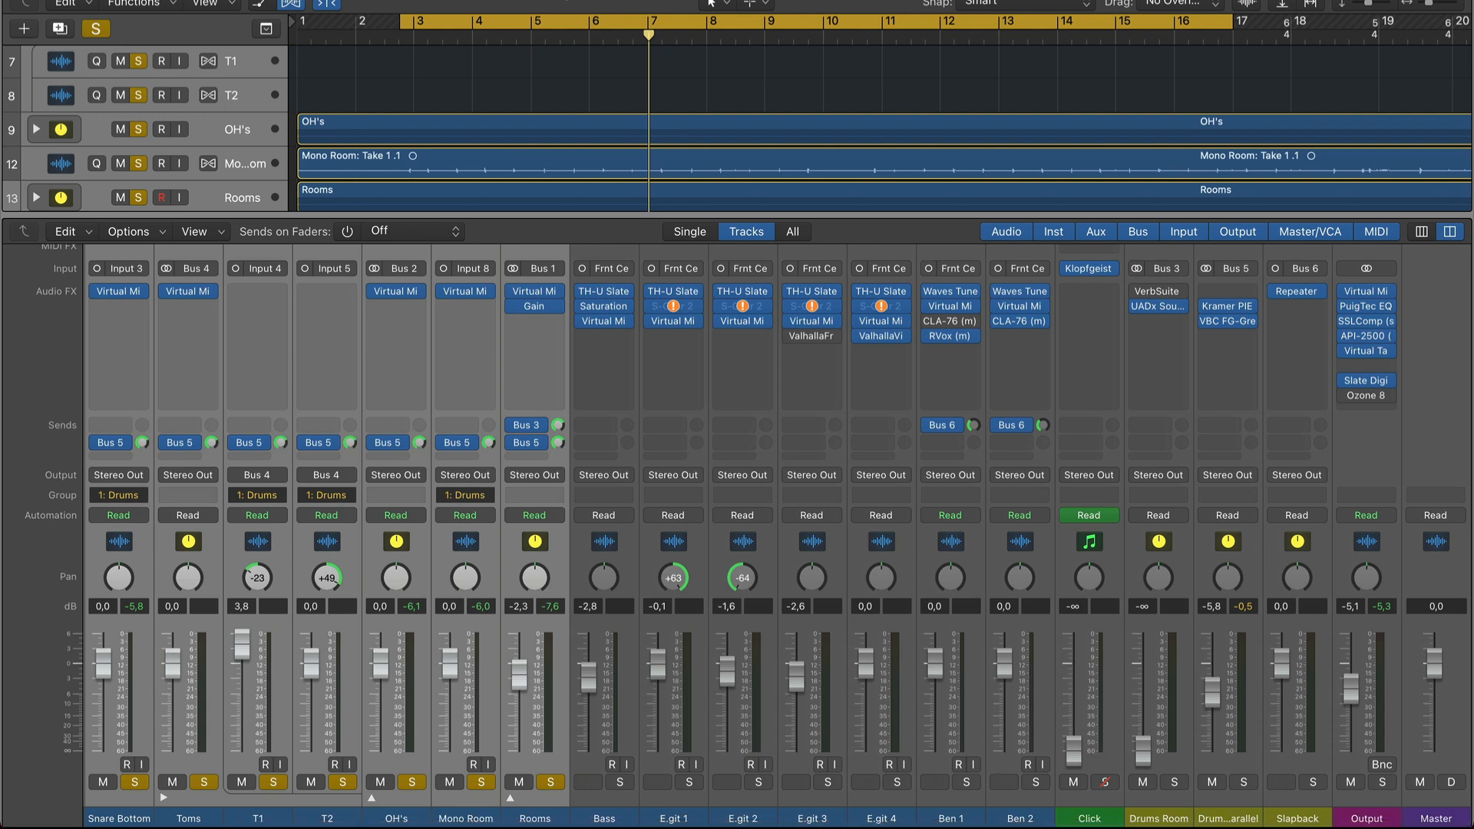
{"action": "key", "text": "space"}
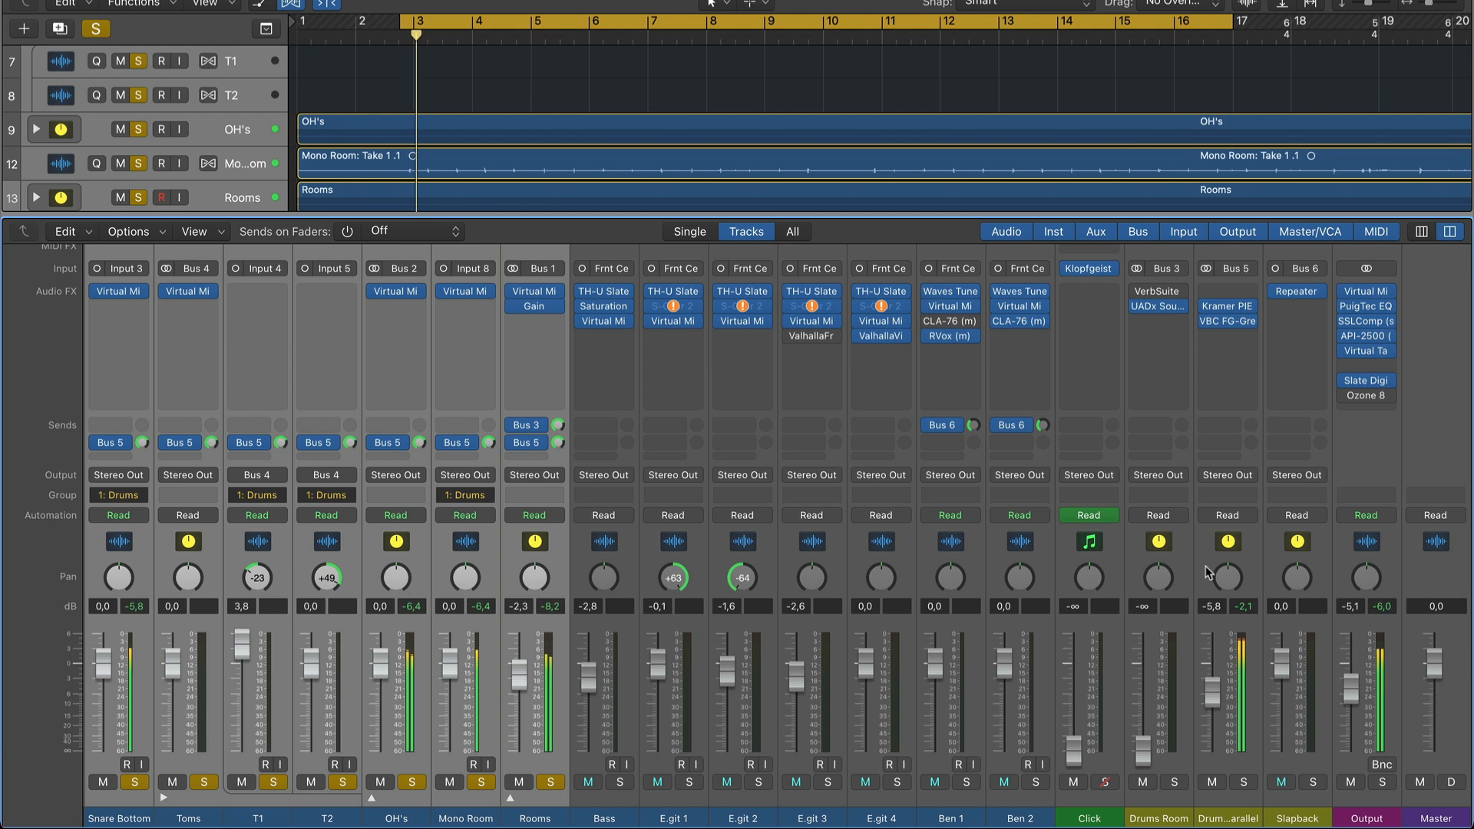
{"action": "mouse_move", "coordinate": [1216, 718]}
{"action": "left_mouse_down"}
{"action": "mouse_move", "coordinate": [1215, 661]}
{"action": "mouse_move", "coordinate": [1215, 699]}
{"action": "left_mouse_up"}
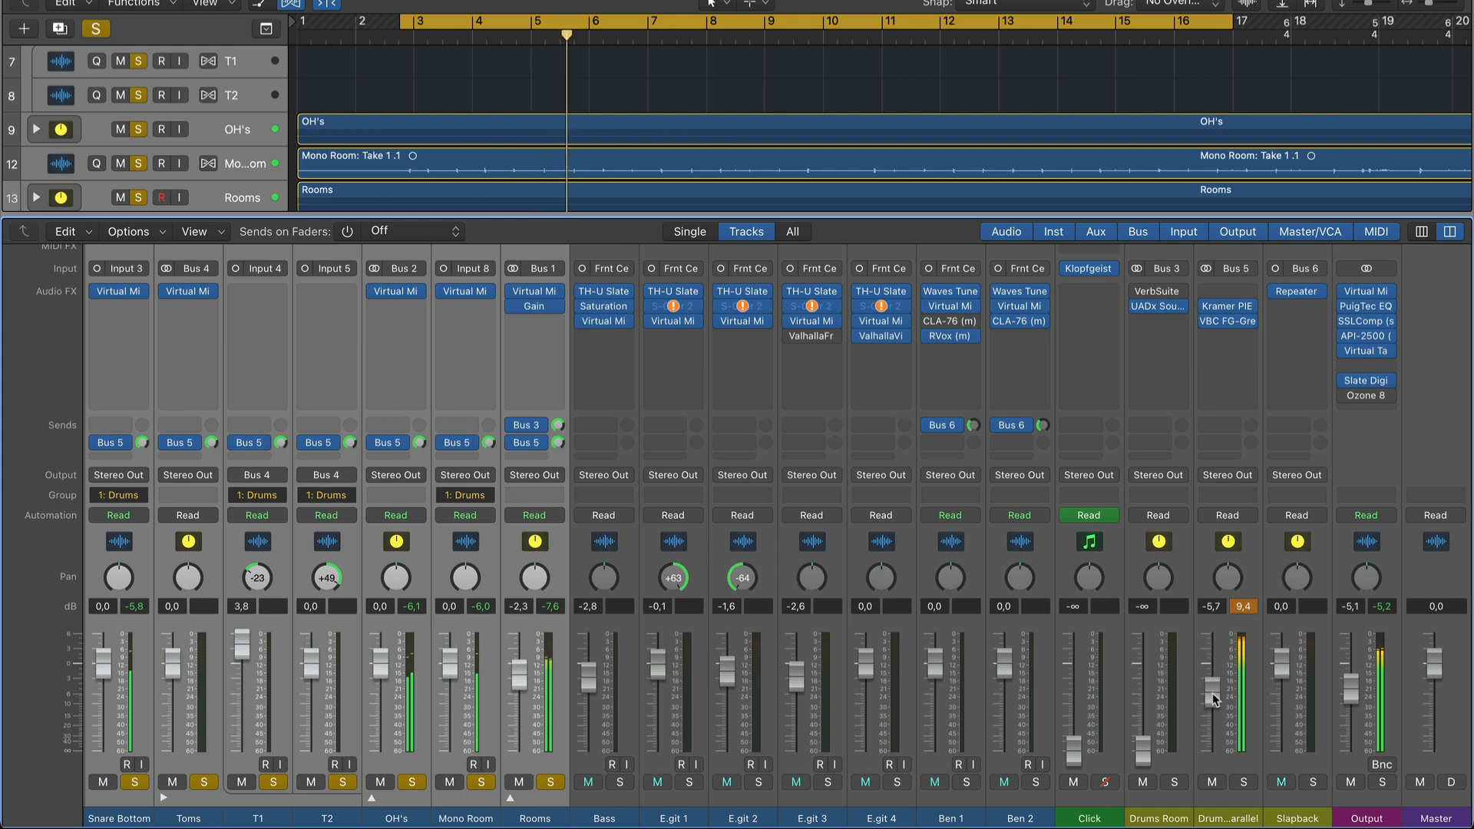
{"action": "left_click", "coordinate": [1214, 783]}
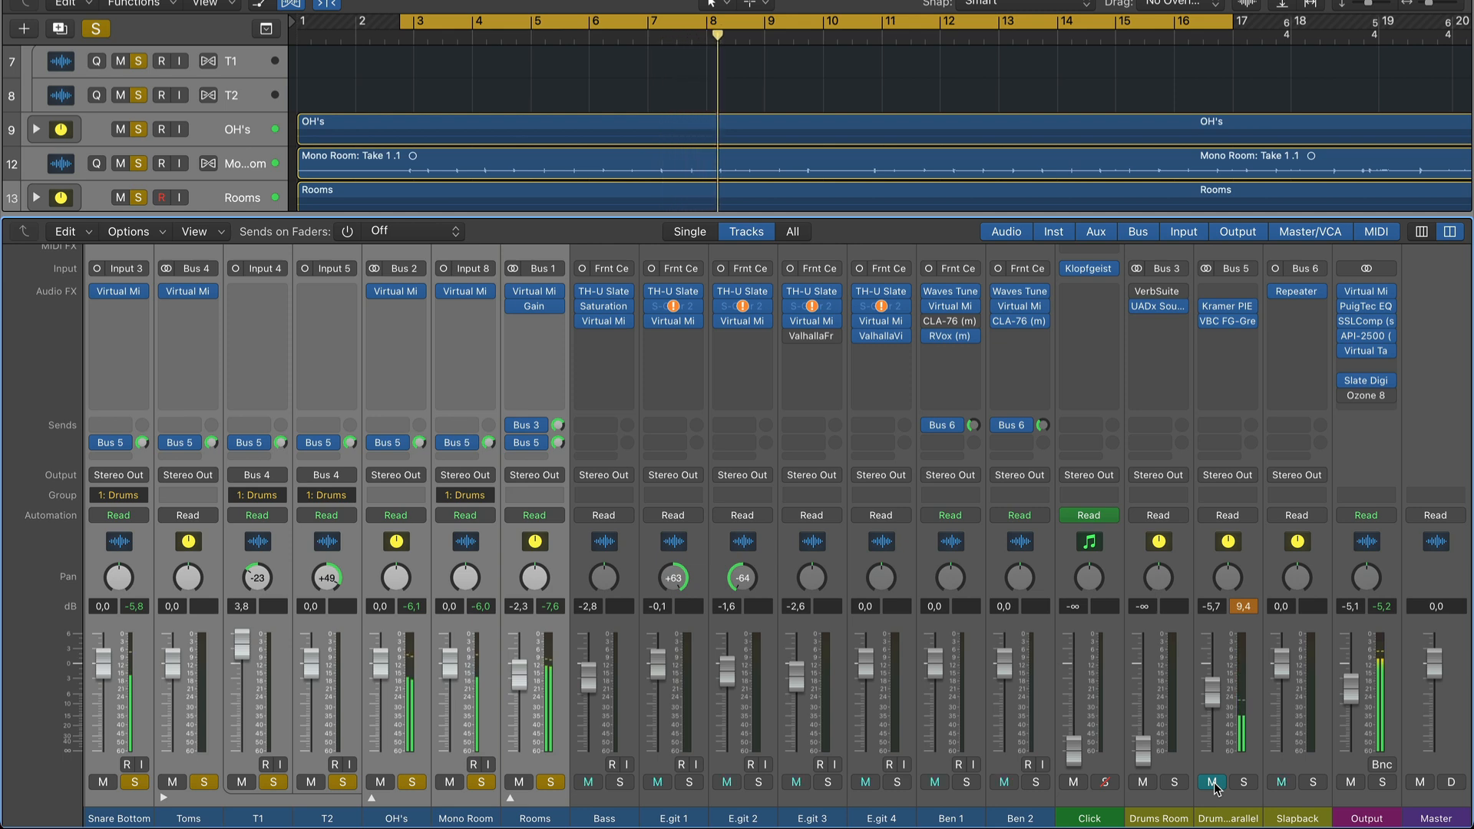
{"action": "left_click", "coordinate": [1213, 783]}
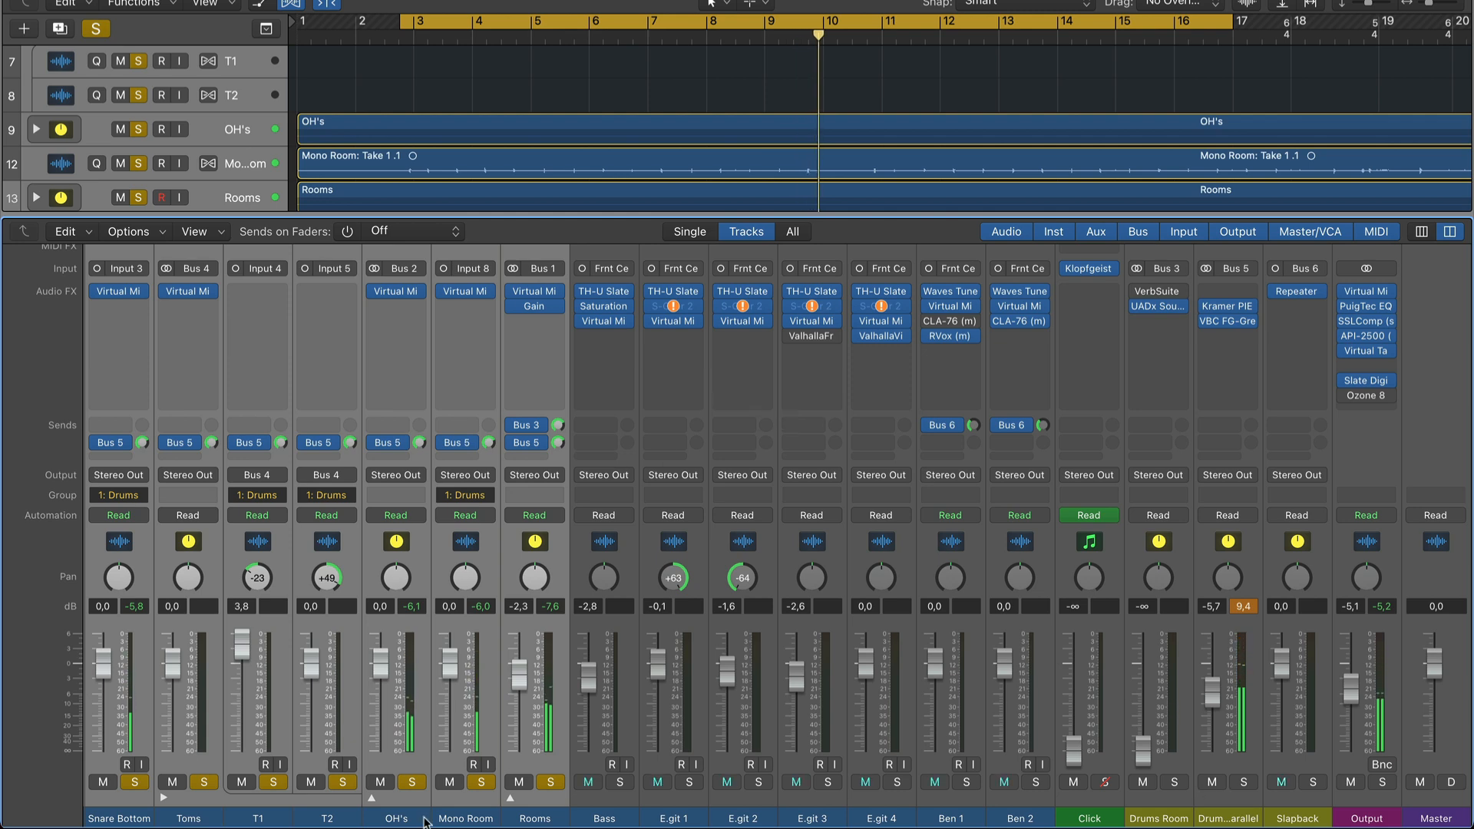
Solo only the Rooms channel and listen to it on its own.
{"action": "left_click", "coordinate": [548, 818]}
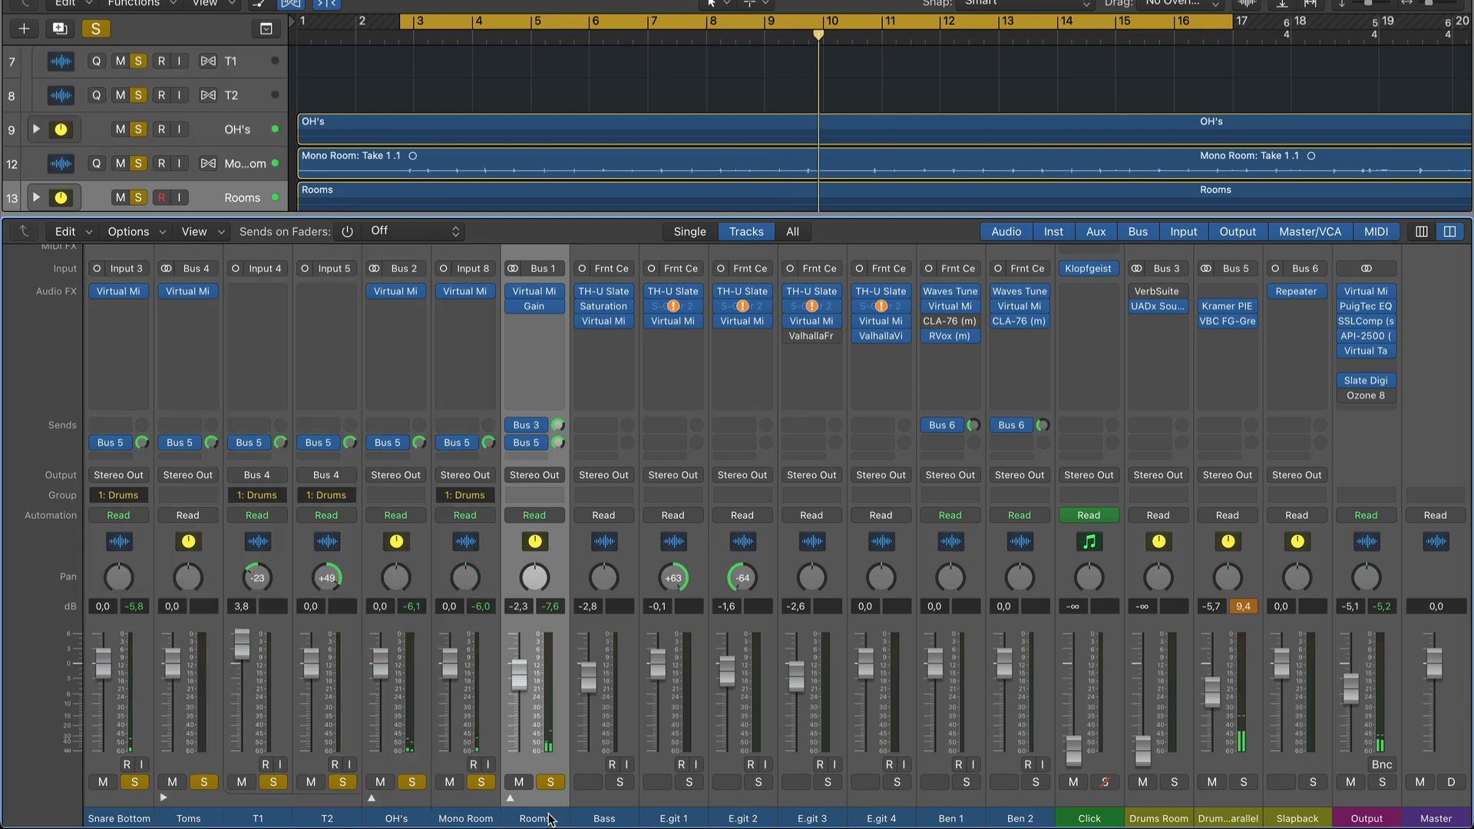
{"action": "left_click", "coordinate": [550, 781], "text": "alt"}
{"action": "key", "text": "space"}
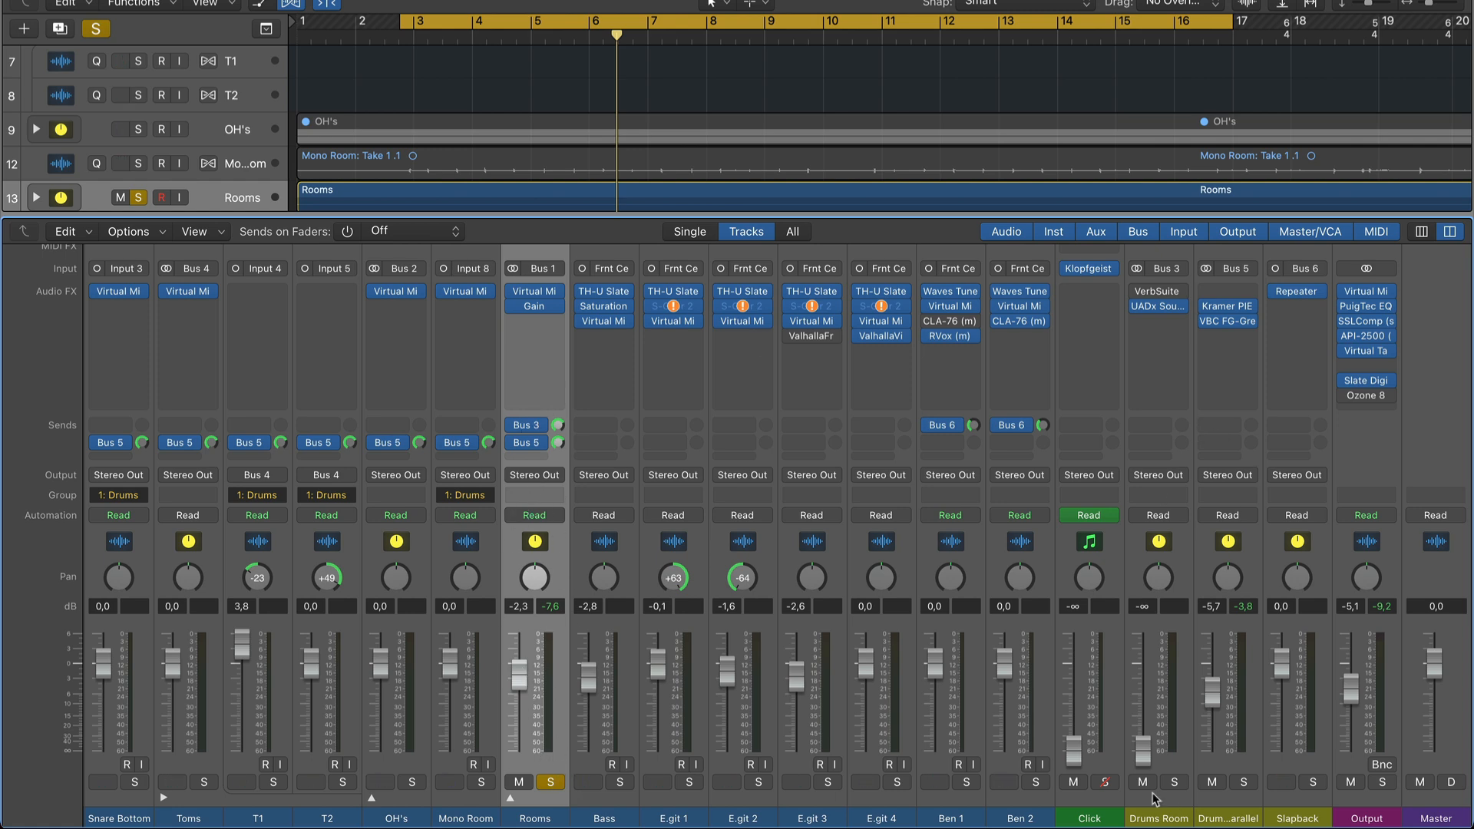
Open the UADx Sound City Studios plug-in on the Drums Room channel and reposition its window clear of the mixer's solo and mute controls.
{"action": "left_click", "coordinate": [1161, 819]}
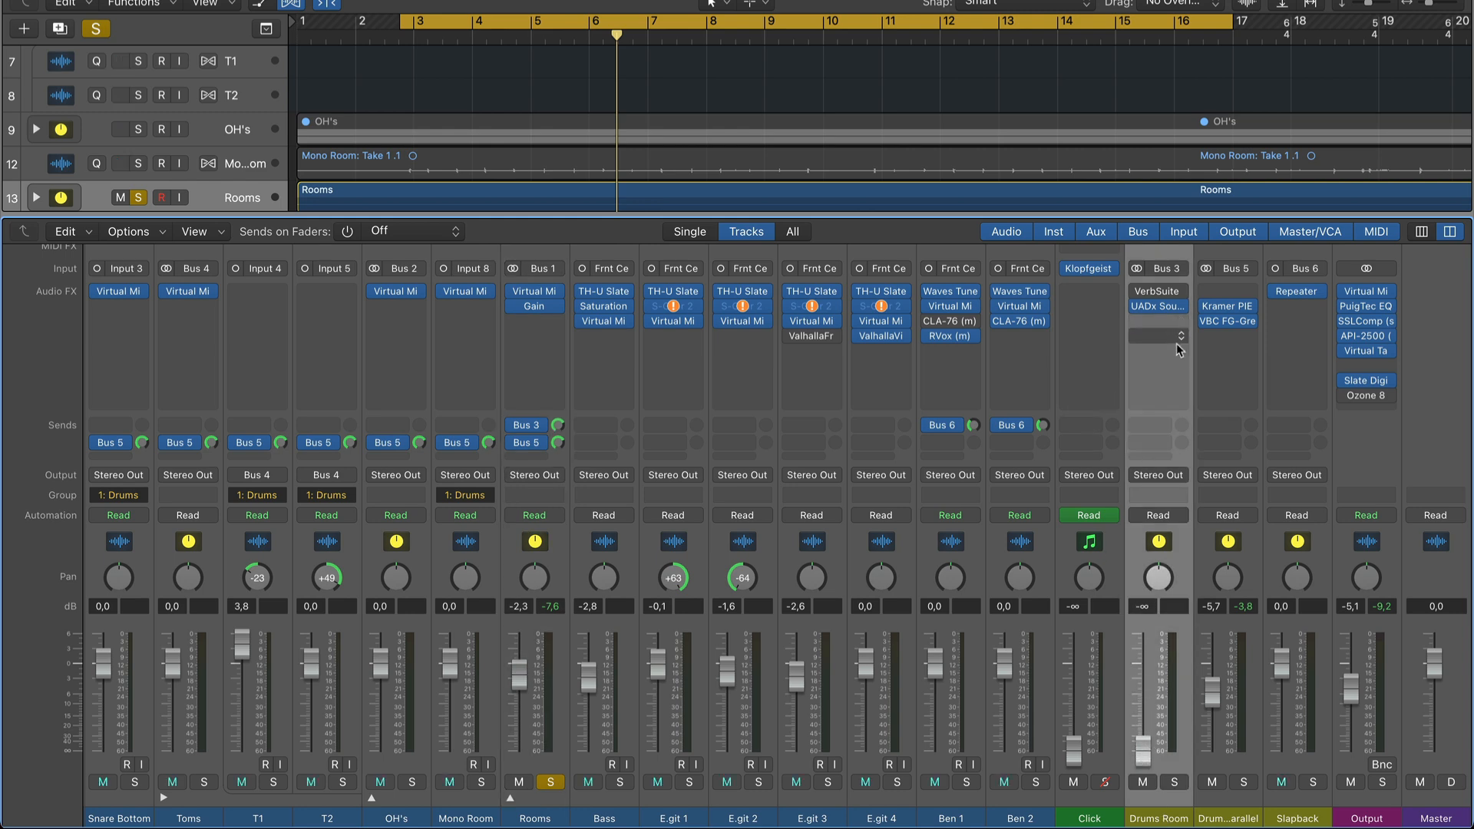
{"action": "left_click", "coordinate": [1160, 310]}
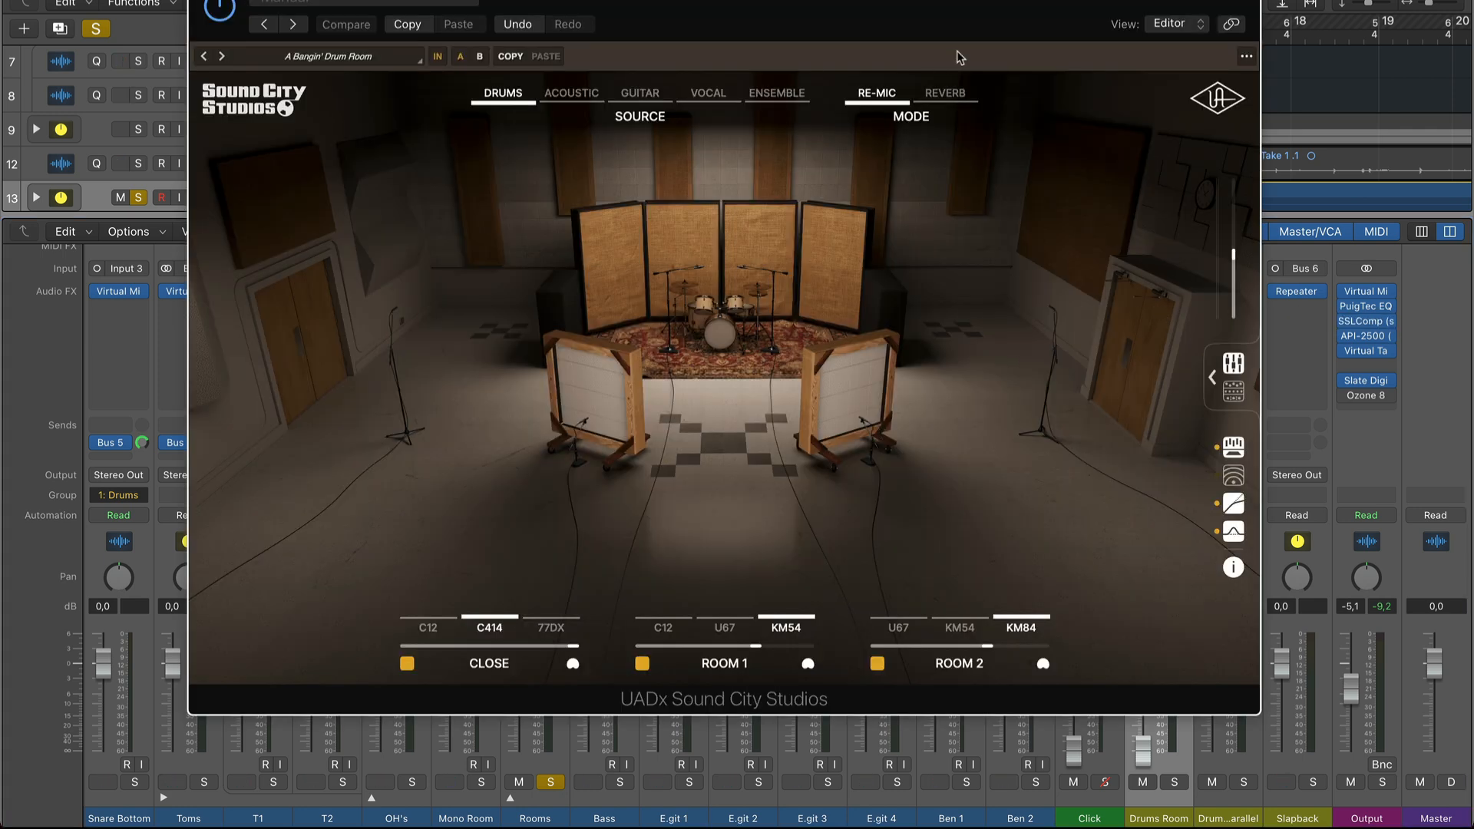
{"action": "mouse_move", "coordinate": [789, 2]}
{"action": "left_mouse_down"}
{"action": "mouse_move", "coordinate": [712, 1]}
{"action": "mouse_move", "coordinate": [763, 1]}
{"action": "left_mouse_up"}
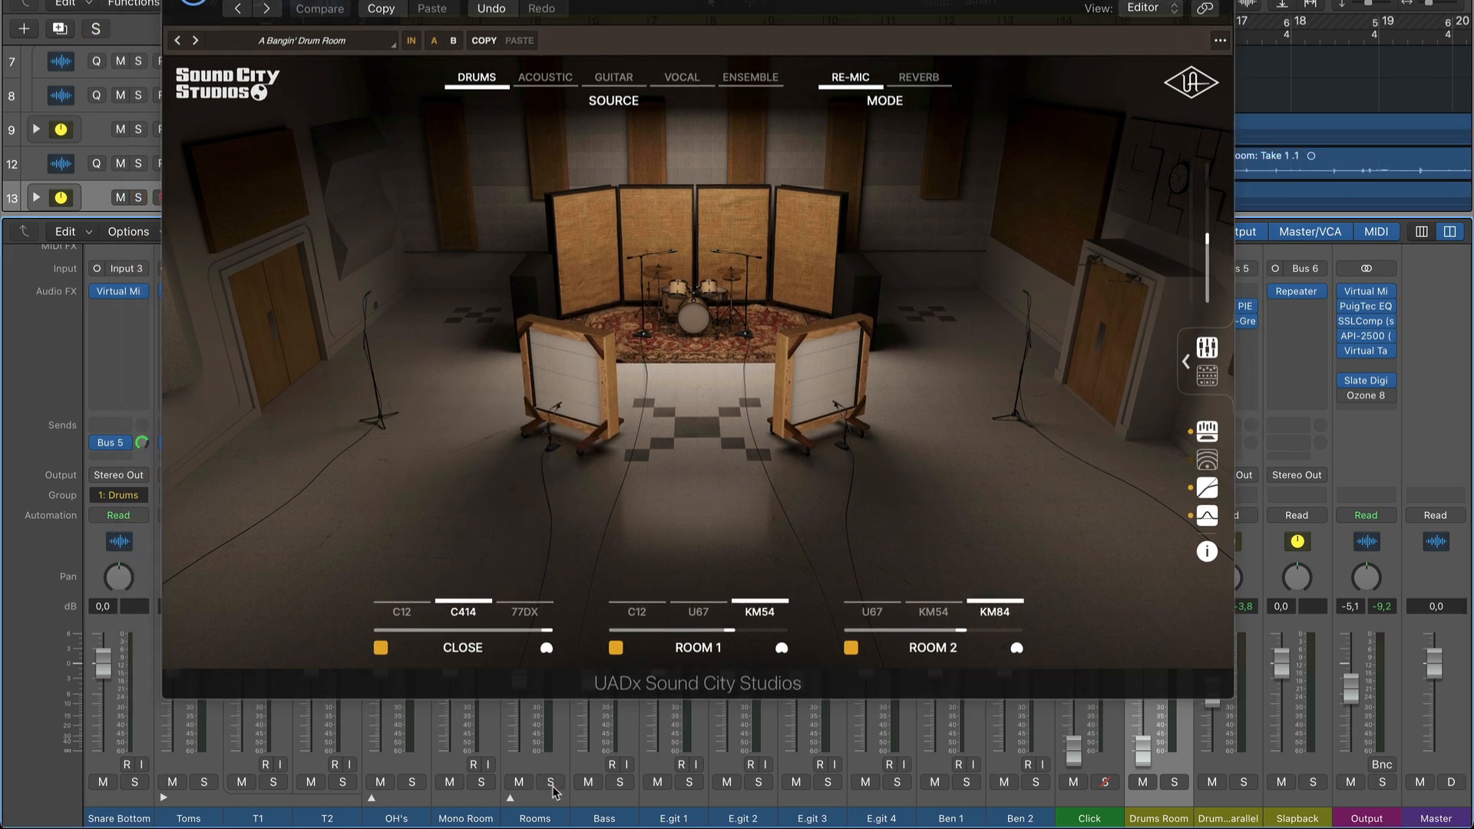
Solo all the drum channels and bring the Drums Room fader up to 0.1 dB during playback.
{"action": "scroll", "coordinate": [251, 790], "scroll_direction": "left", "scroll_amount": 5}
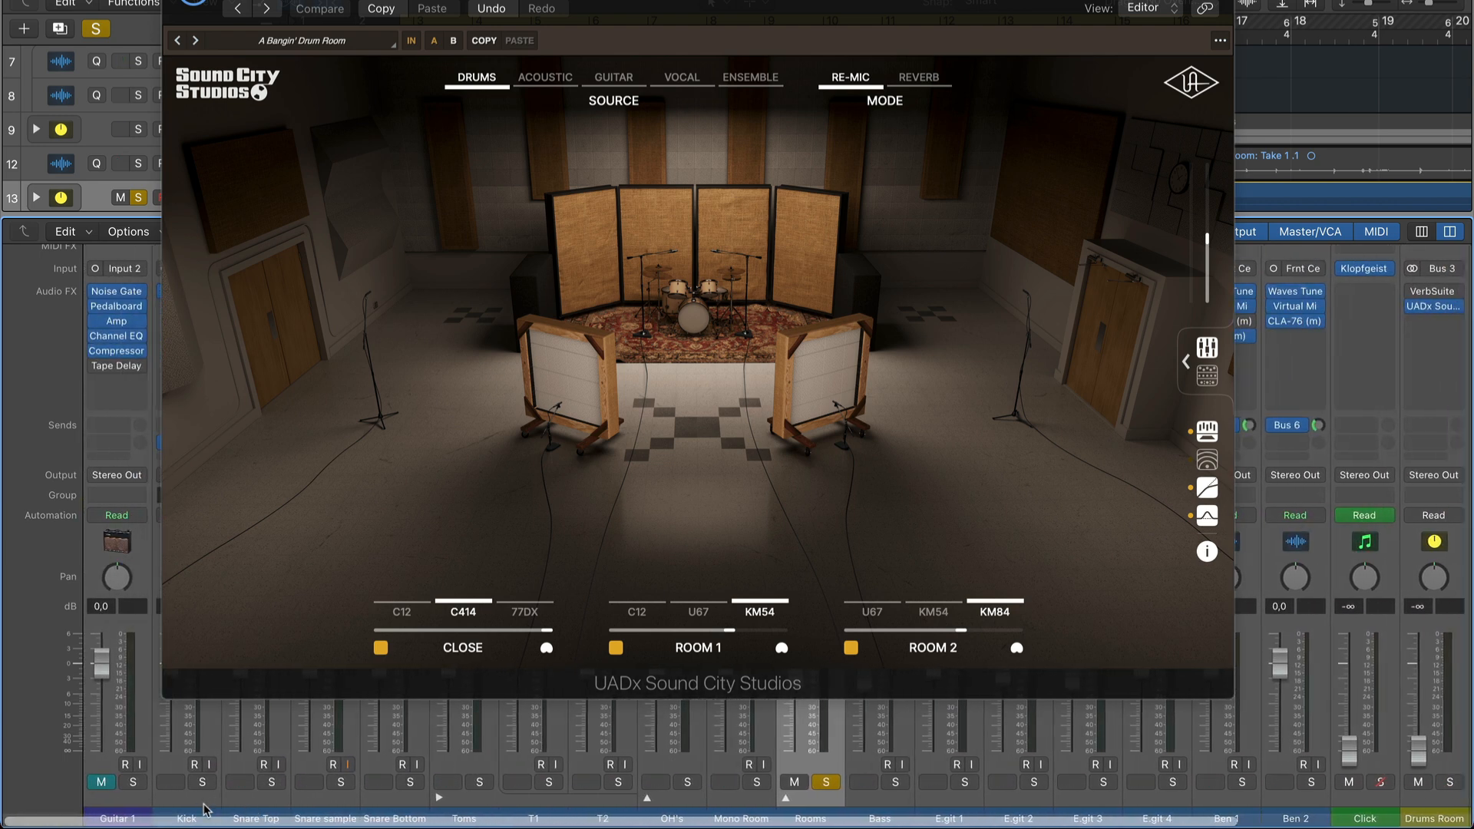
{"action": "left_click", "coordinate": [207, 782]}
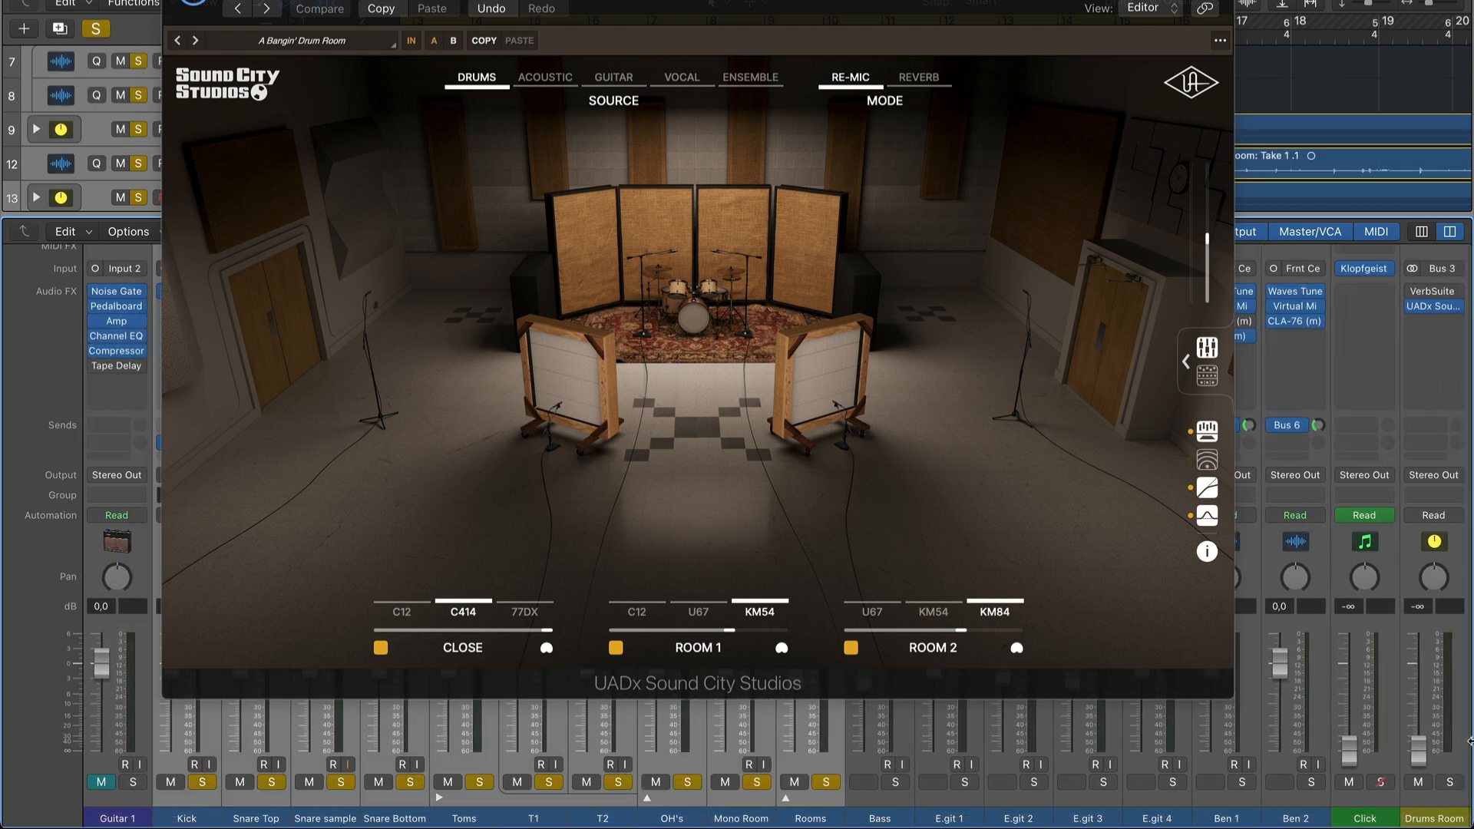
{"action": "scroll", "coordinate": [1382, 754], "scroll_direction": "right", "scroll_amount": 2}
{"action": "scroll", "coordinate": [1382, 755], "scroll_direction": "right", "scroll_amount": 1}
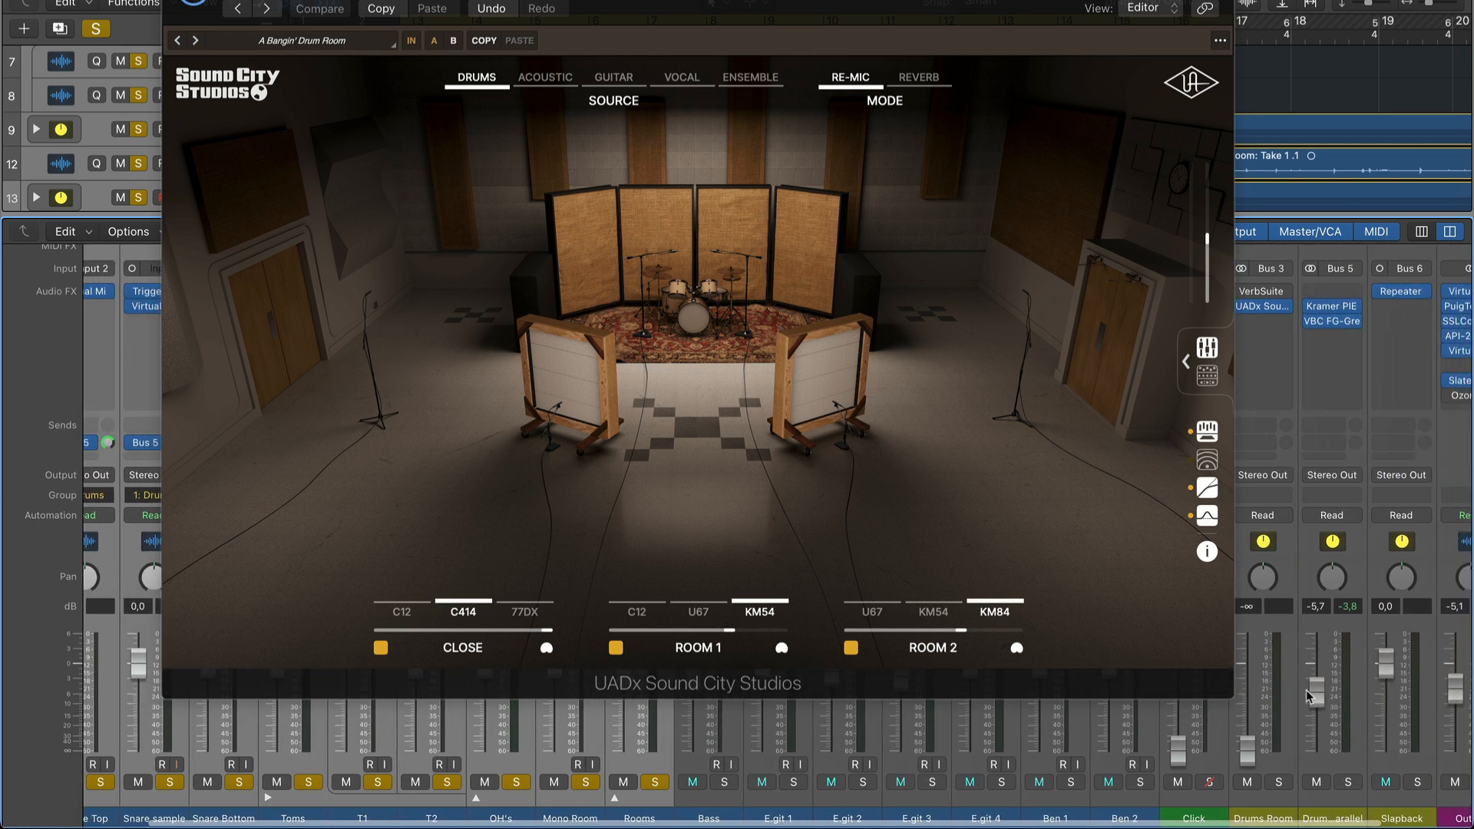
{"action": "key", "text": "space"}
{"action": "left_click_drag", "start_coordinate": [1250, 758], "coordinate": [1249, 635]}
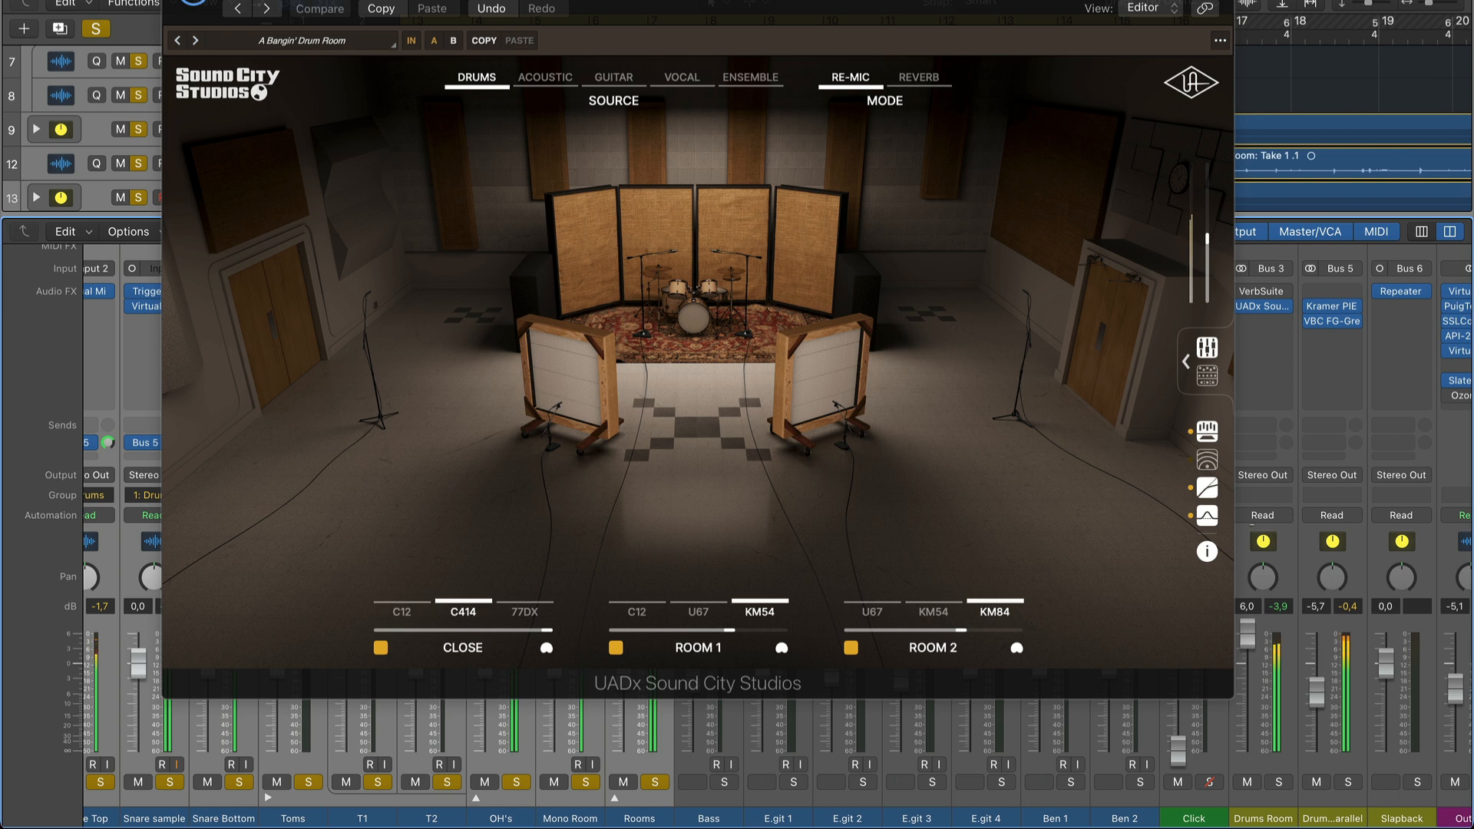
{"action": "left_click_drag", "start_coordinate": [1248, 634], "coordinate": [1248, 666]}
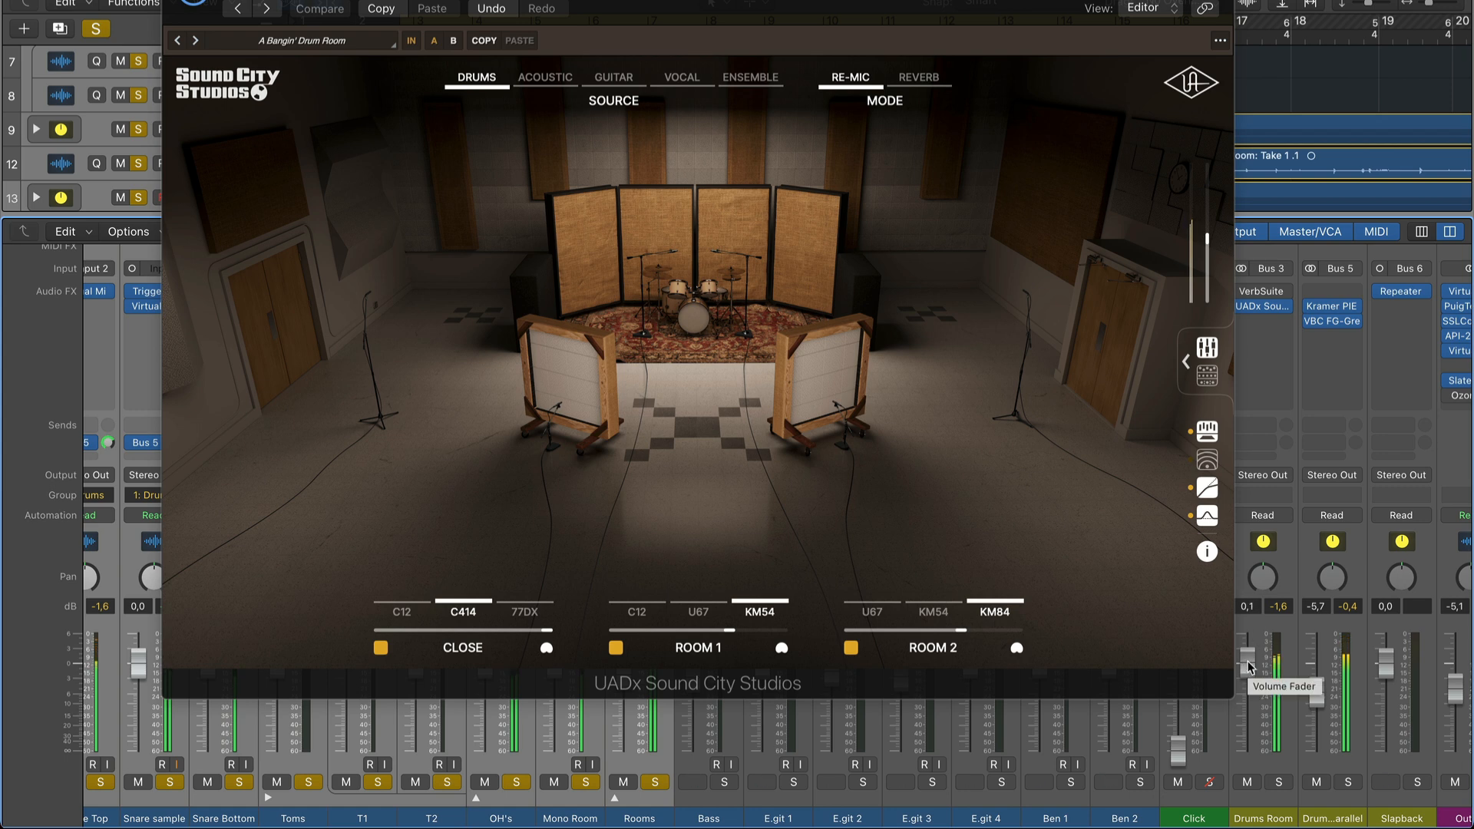
Compare the drums with the Drums Room channel muted and unmuted, and set its fader to 0.9 dB.
{"action": "left_click", "coordinate": [1247, 783]}
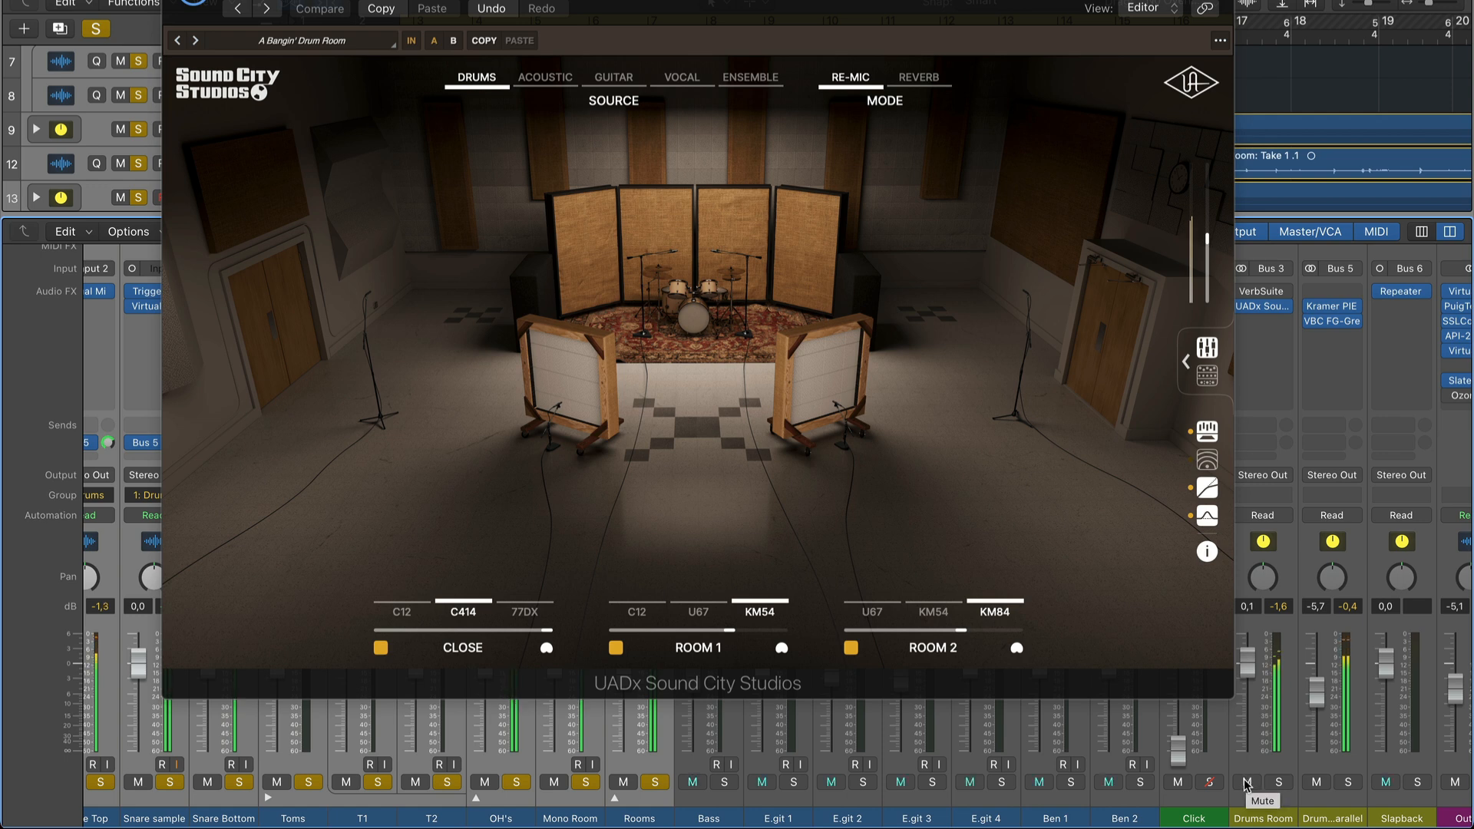
{"action": "left_click", "coordinate": [1247, 783]}
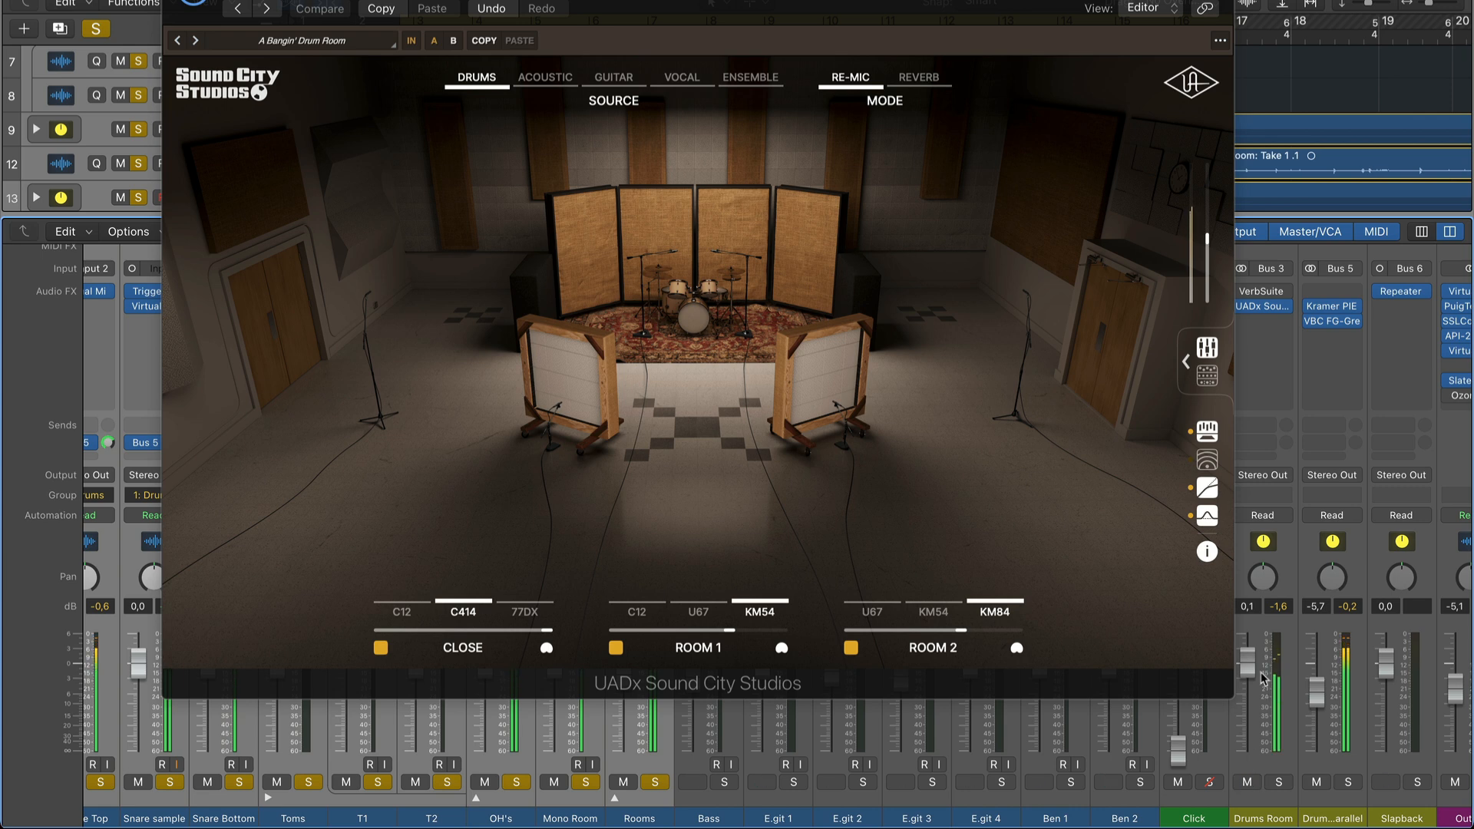
{"action": "mouse_move", "coordinate": [1248, 663]}
{"action": "left_mouse_down"}
{"action": "mouse_move", "coordinate": [1249, 638]}
{"action": "mouse_move", "coordinate": [1245, 653]}
{"action": "left_mouse_up"}
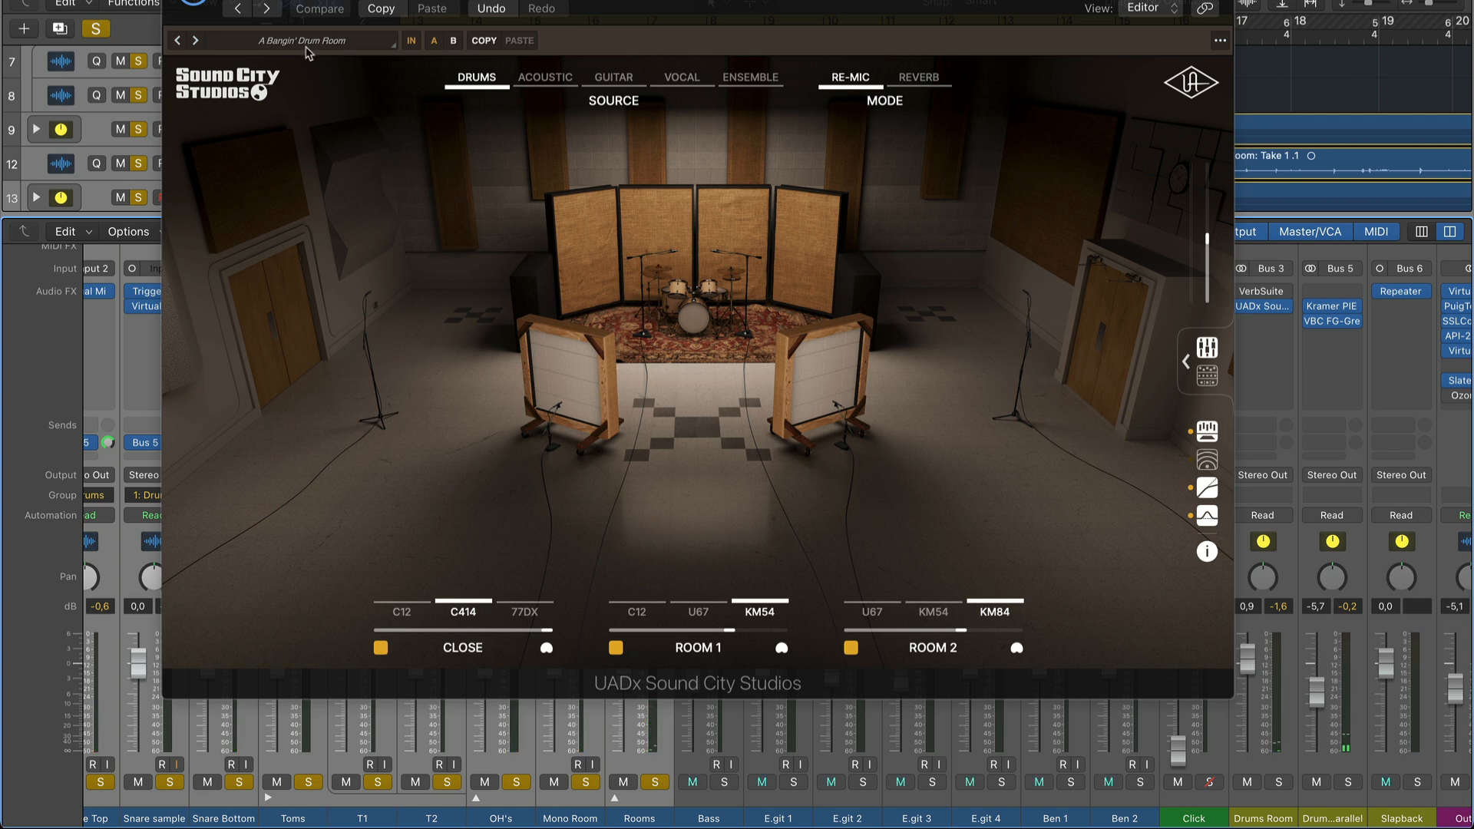
Filter the Sound City Studios presets by the Drums type, and solo the Drums Room channel for playback.
{"action": "left_click", "coordinate": [299, 46]}
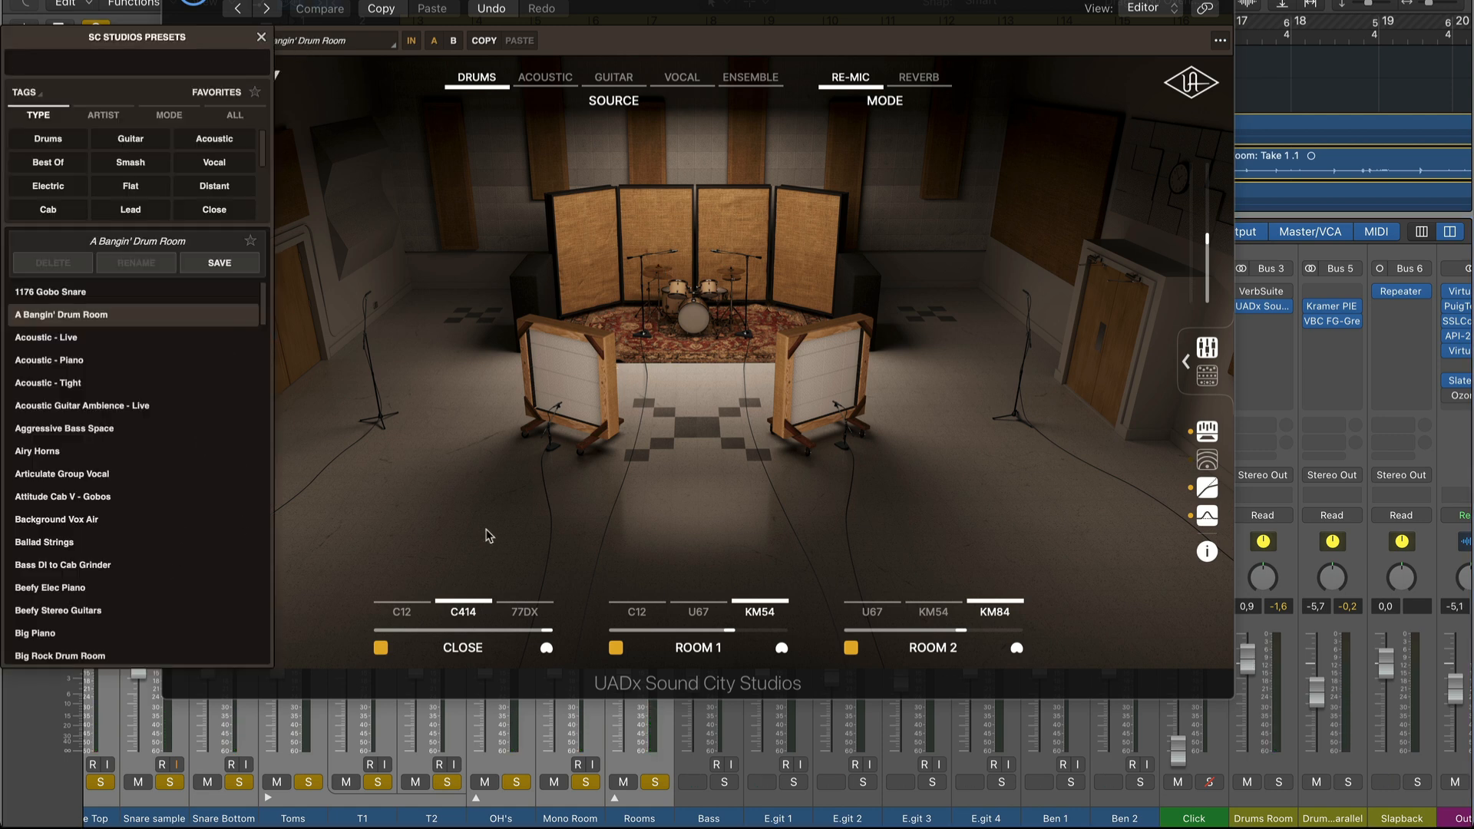
{"action": "left_click", "coordinate": [42, 139]}
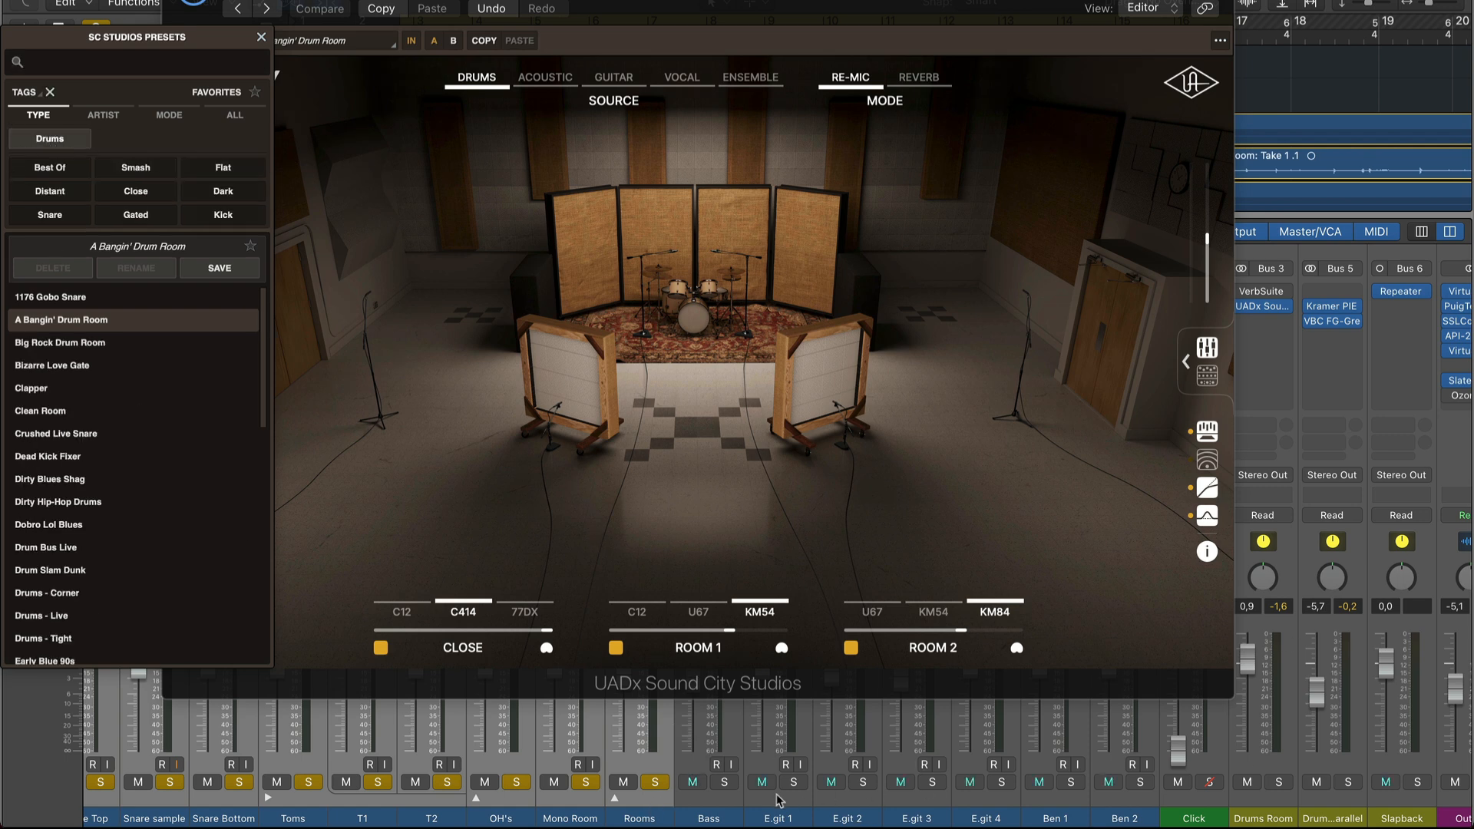
{"action": "double_click", "coordinate": [1262, 815]}
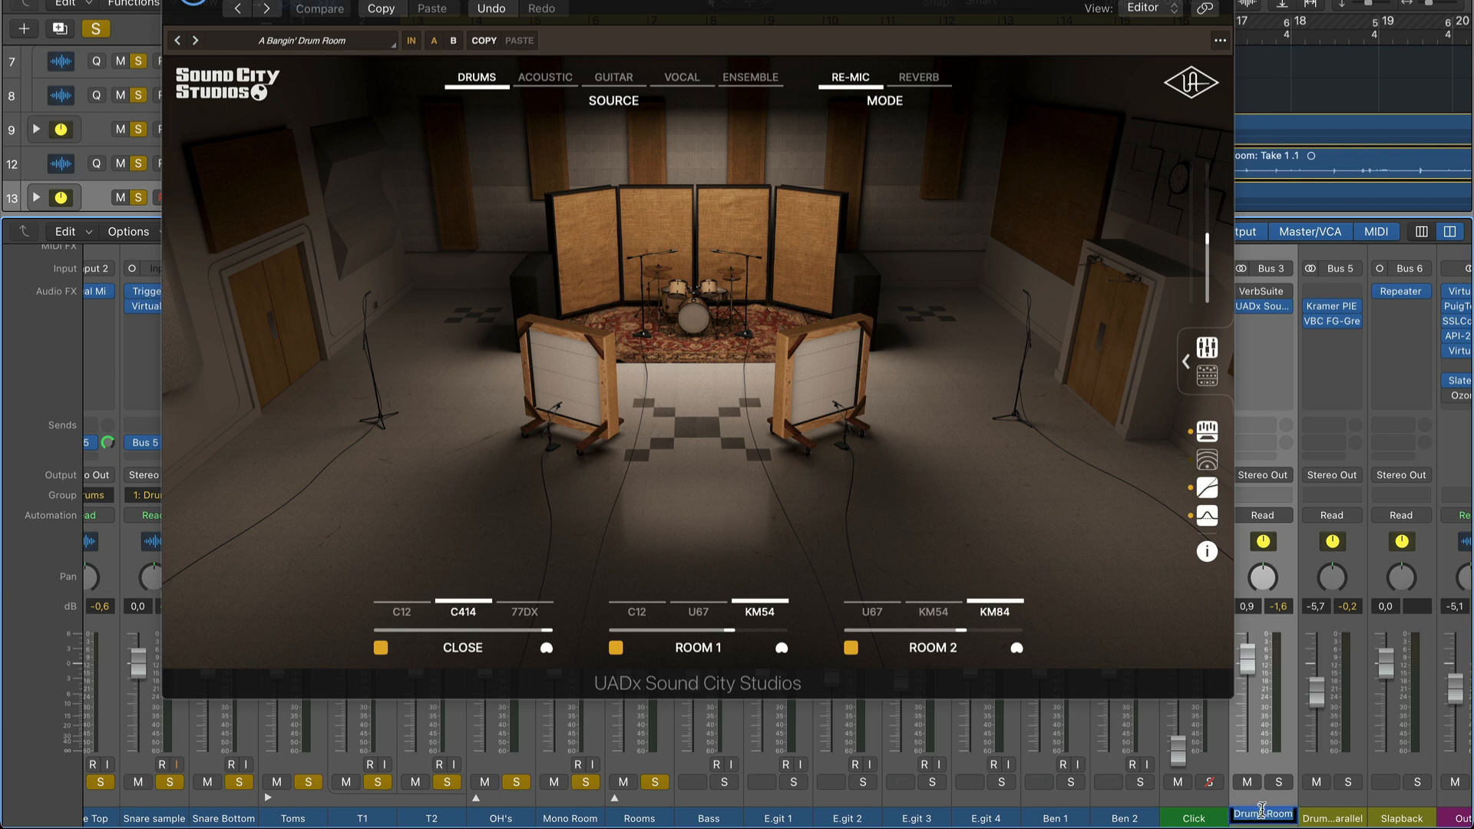
{"action": "left_click", "coordinate": [1278, 785], "text": "alt"}
{"action": "key", "text": "space"}
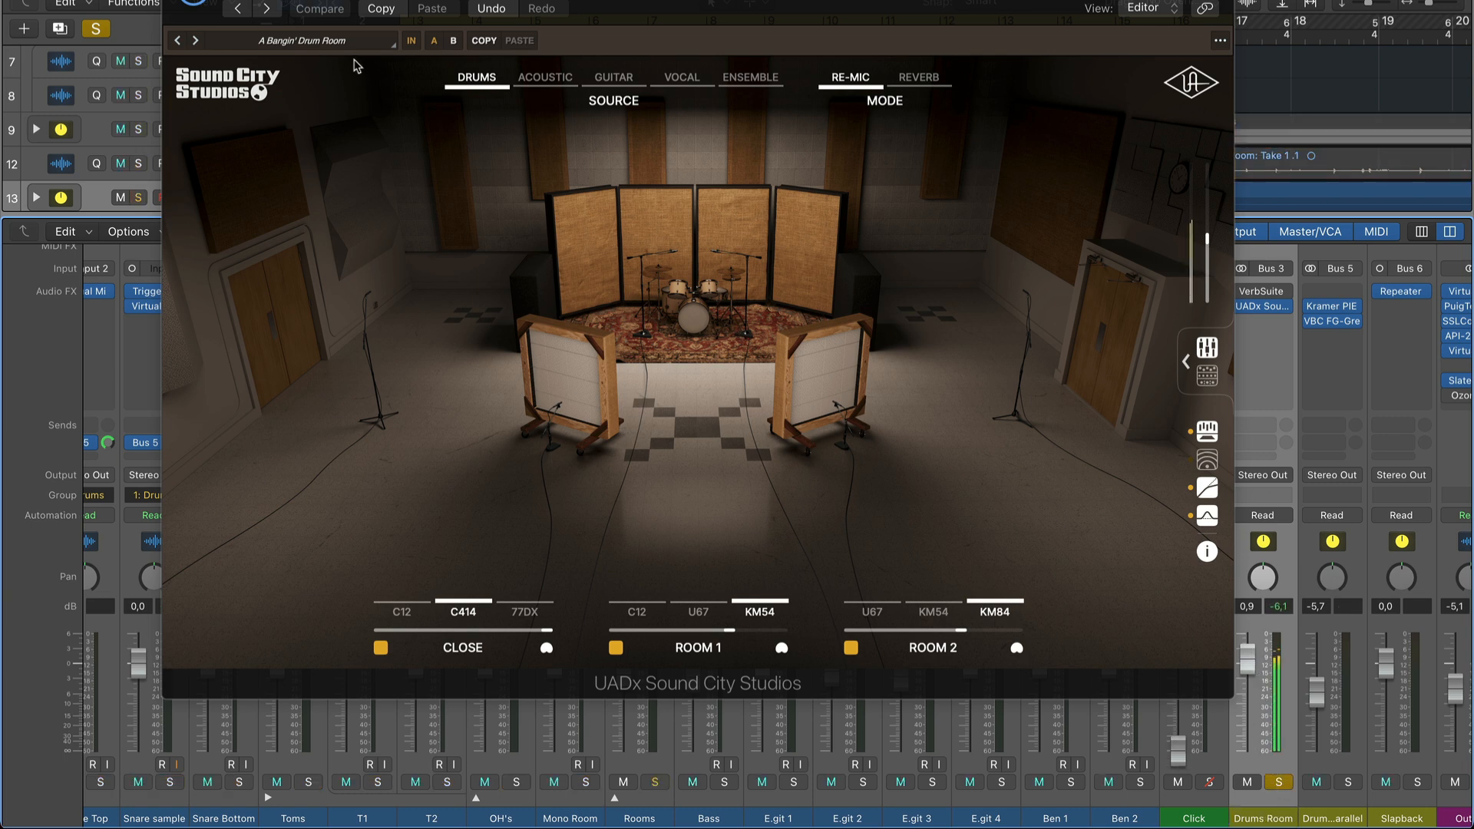
Audition the presets Big Rock Drum Room, Bizarre Love Gate, Clapper, Drum Bus Live, Drum Slam Dunk and Drums - Corner.
{"action": "left_click", "coordinate": [332, 42]}
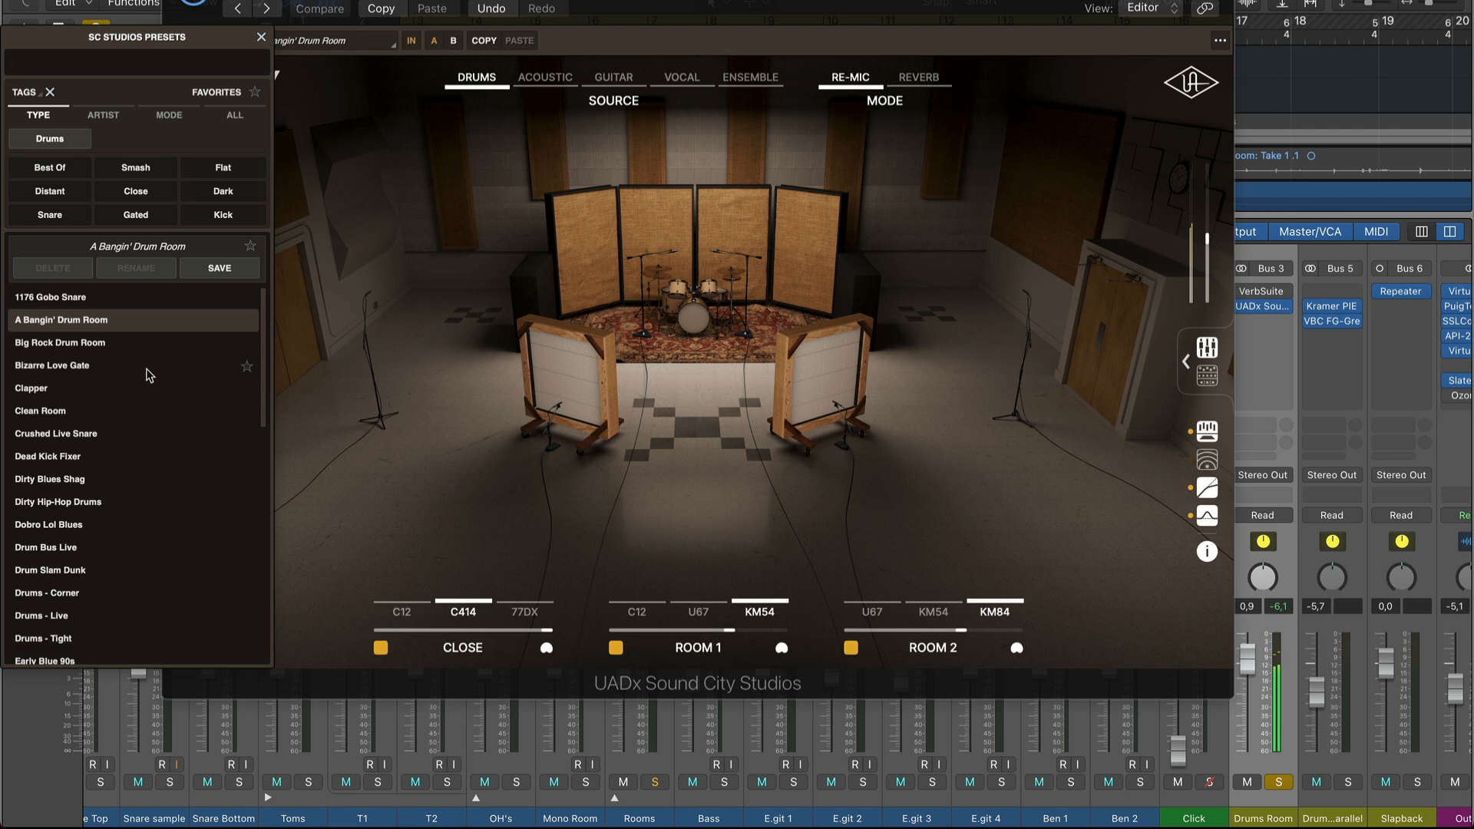
{"action": "left_click", "coordinate": [73, 345]}
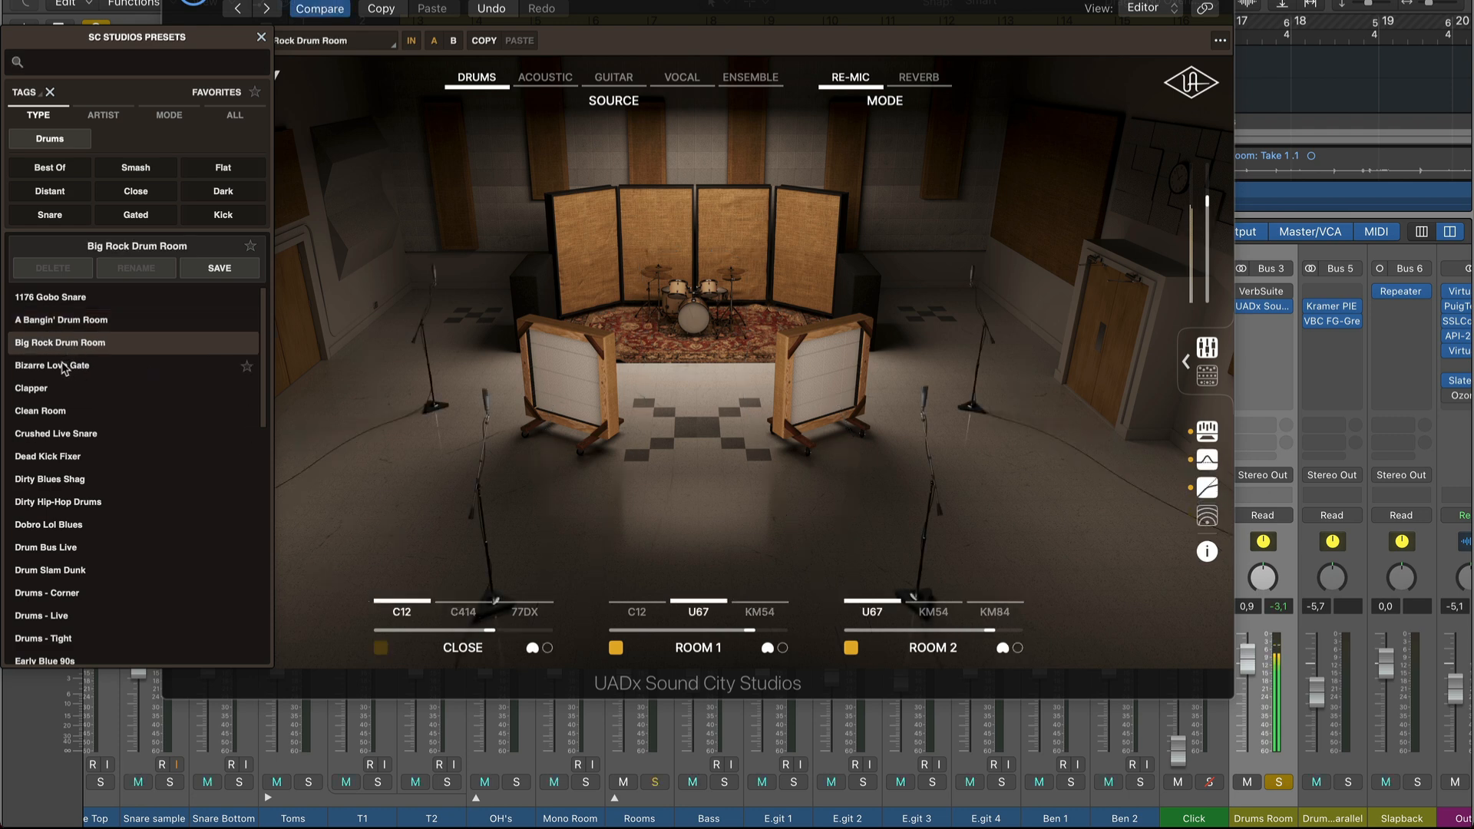
{"action": "left_click", "coordinate": [57, 367]}
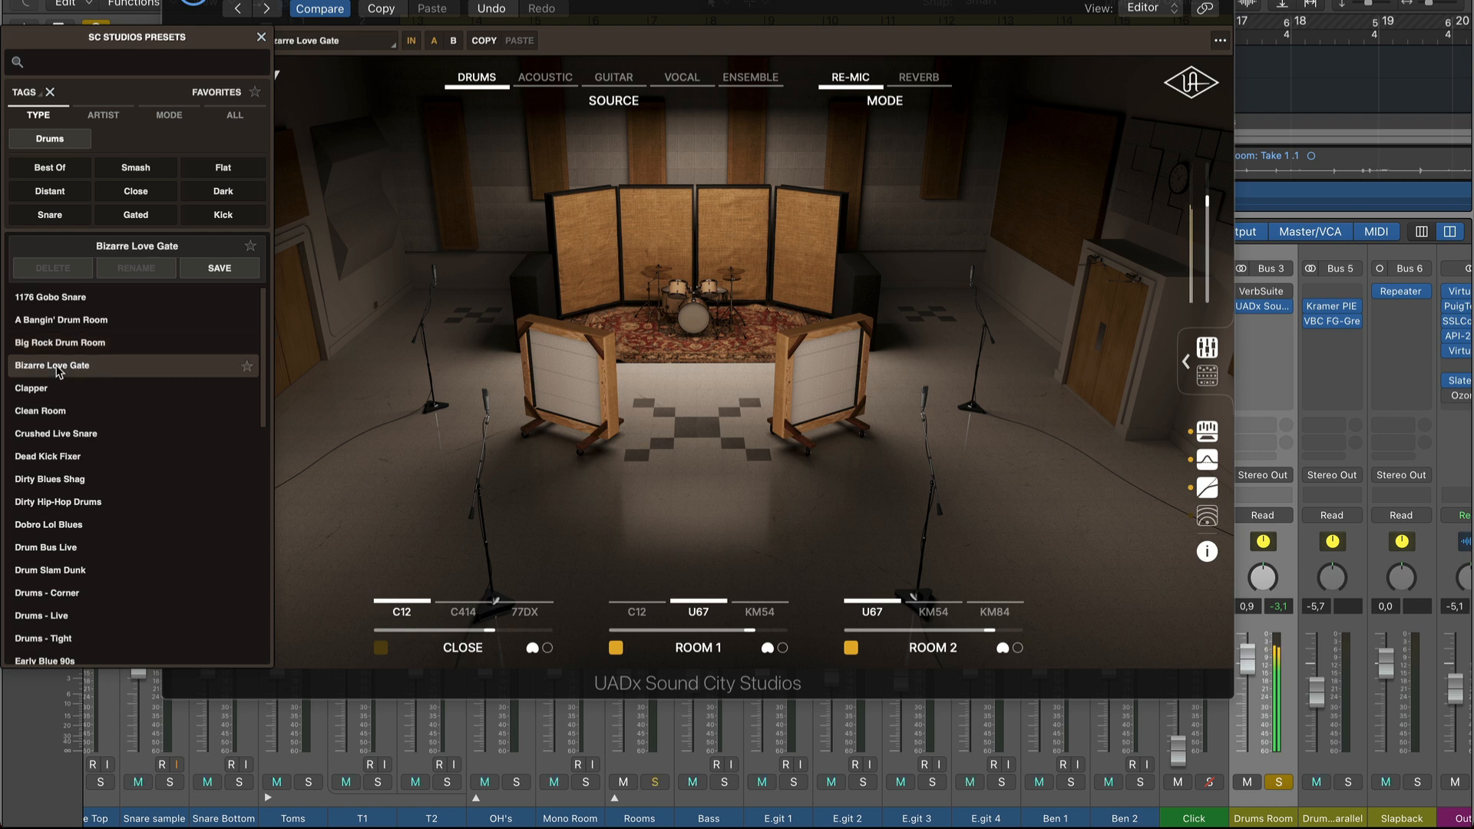
{"action": "left_click", "coordinate": [51, 390]}
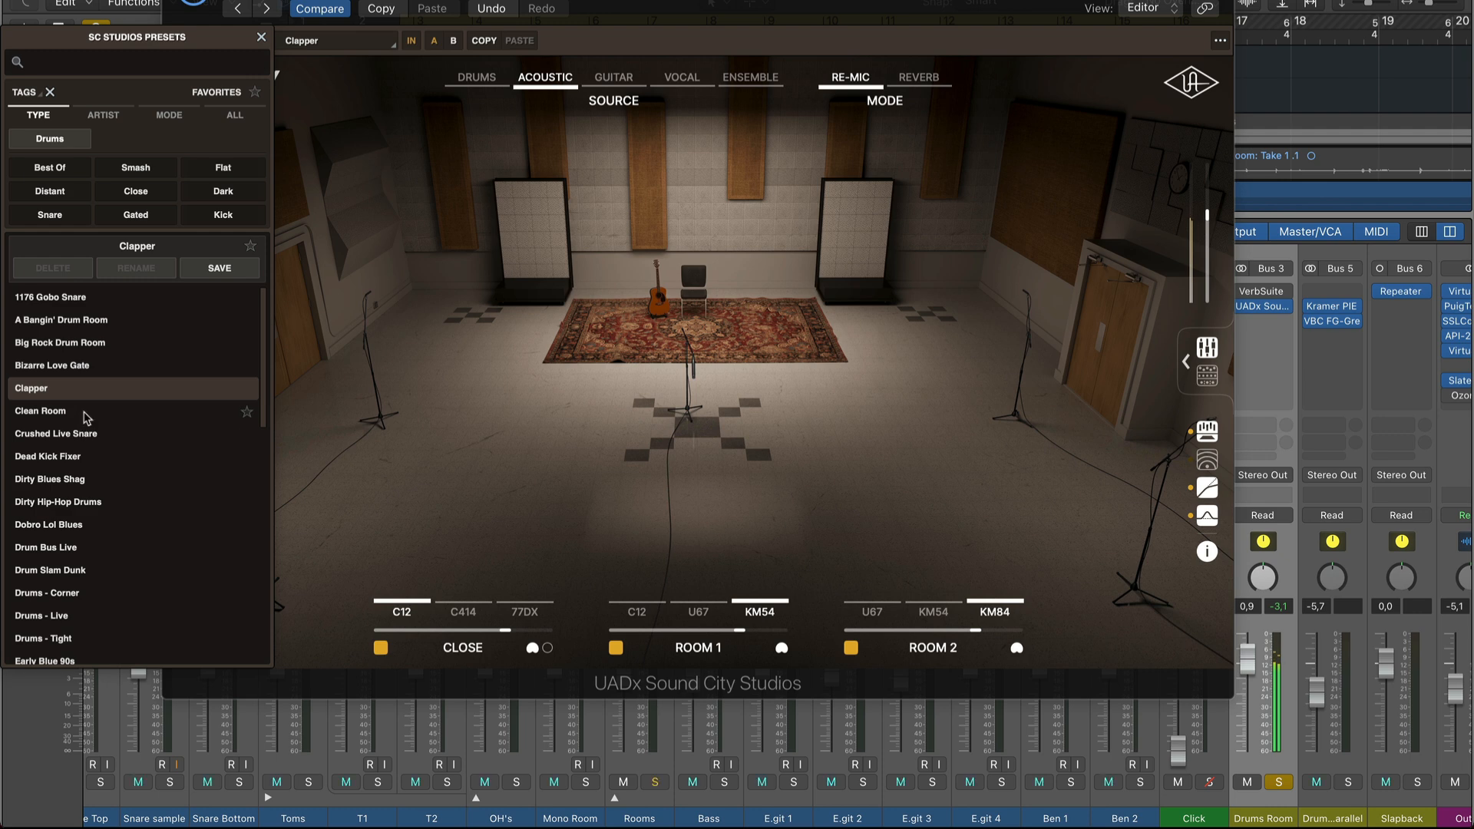
{"action": "left_click", "coordinate": [61, 548]}
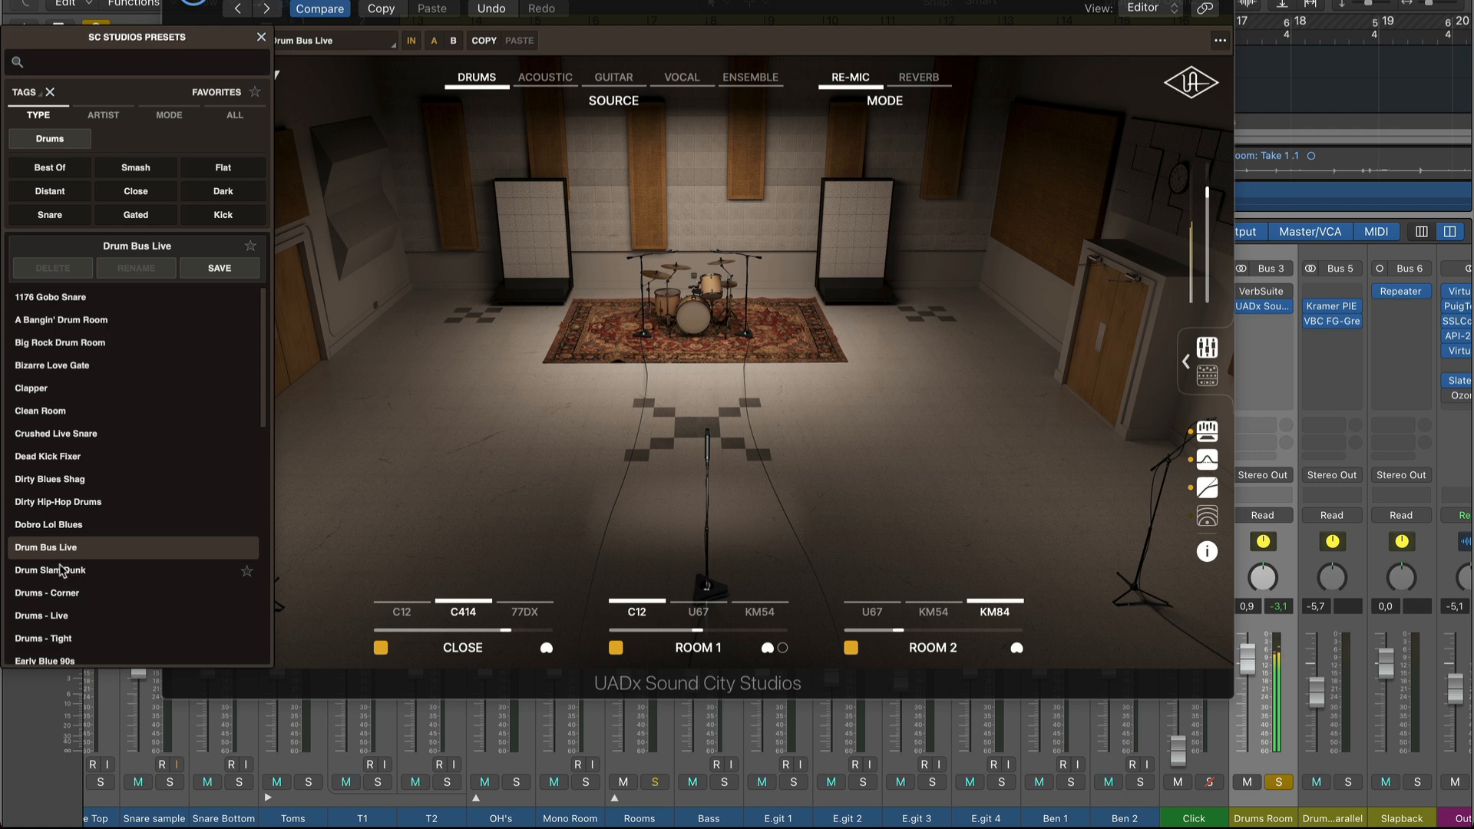
{"action": "left_click", "coordinate": [62, 569]}
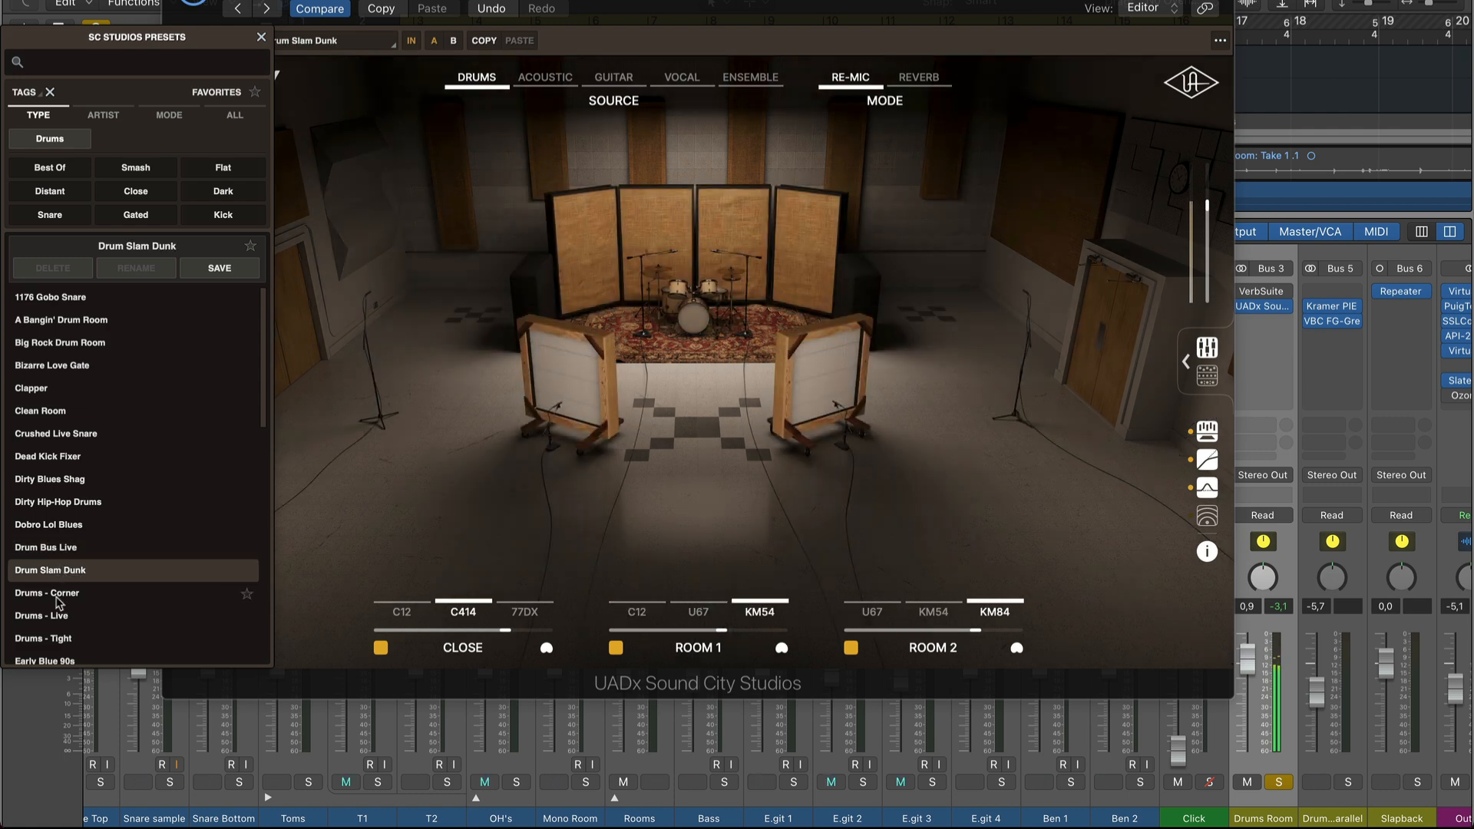
{"action": "left_click", "coordinate": [57, 601]}
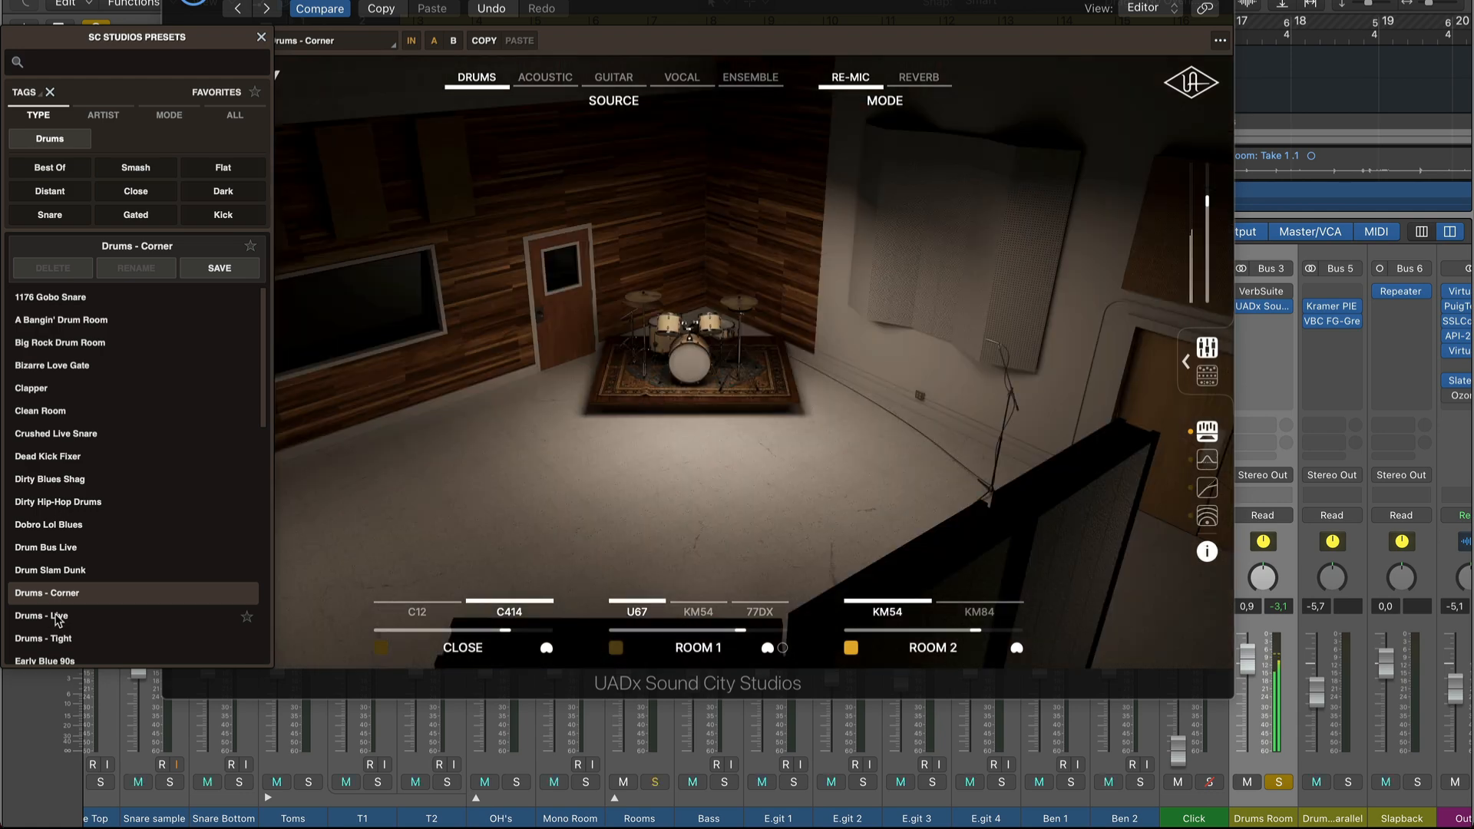
Audition the presets Drums - Live, Drums - Tight, Early Blue 90s, Electronic Snare Ambience and Forgot The Room Mics.
{"action": "left_click", "coordinate": [59, 617]}
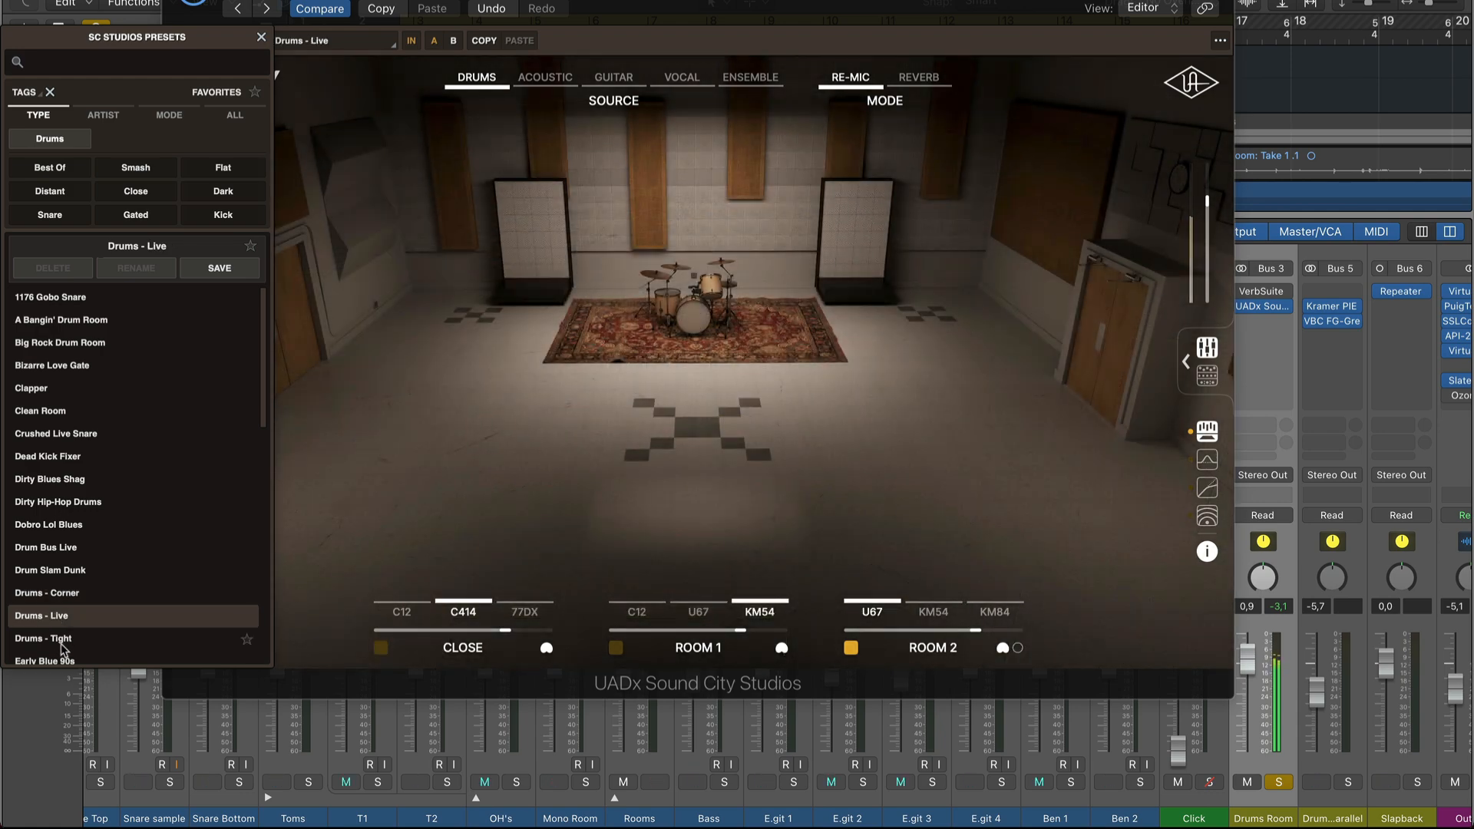
{"action": "left_click", "coordinate": [57, 641]}
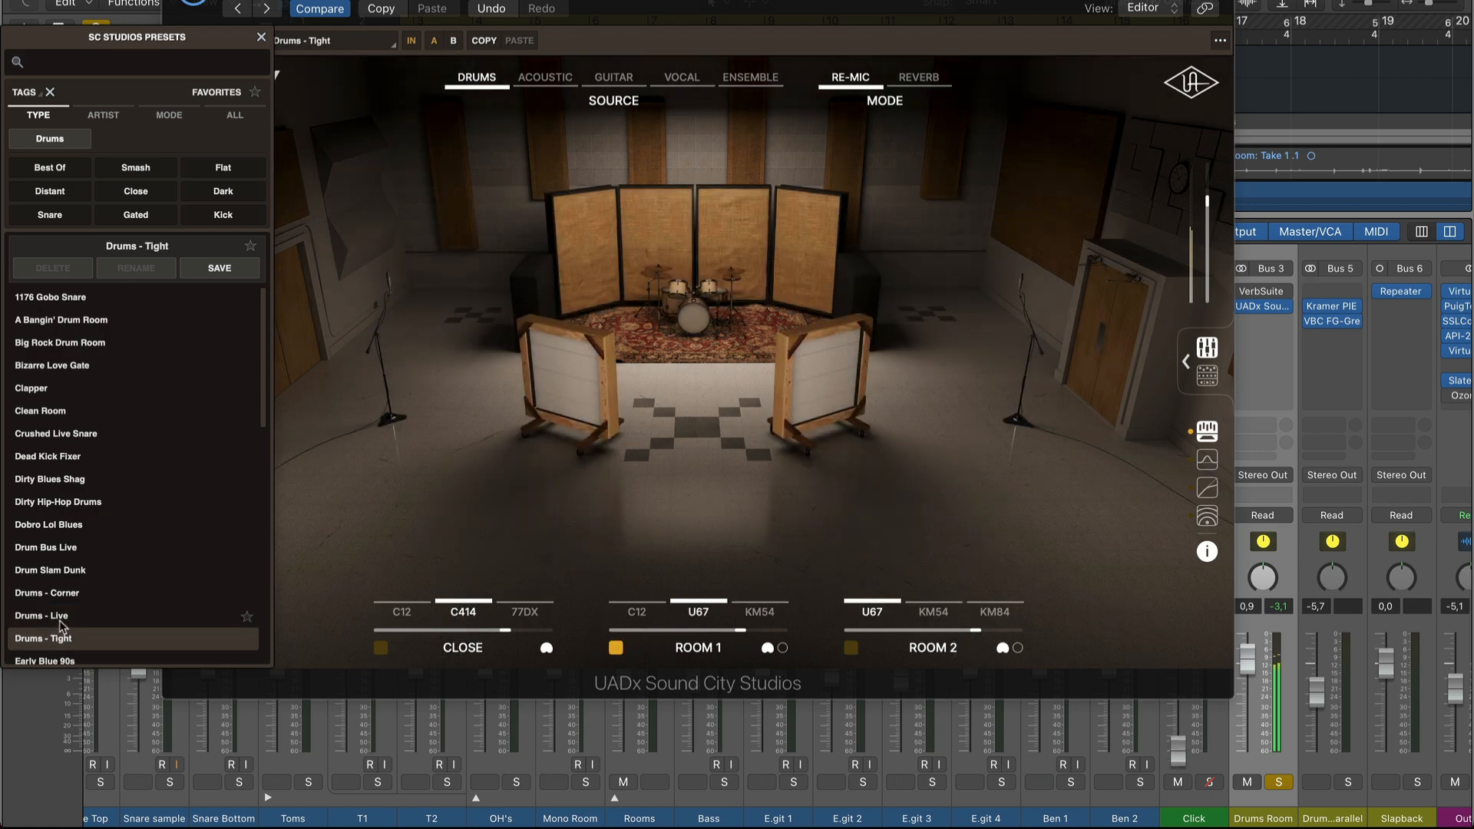
{"action": "scroll", "coordinate": [60, 632], "scroll_direction": "down", "scroll_amount": 2}
{"action": "left_click", "coordinate": [58, 607]}
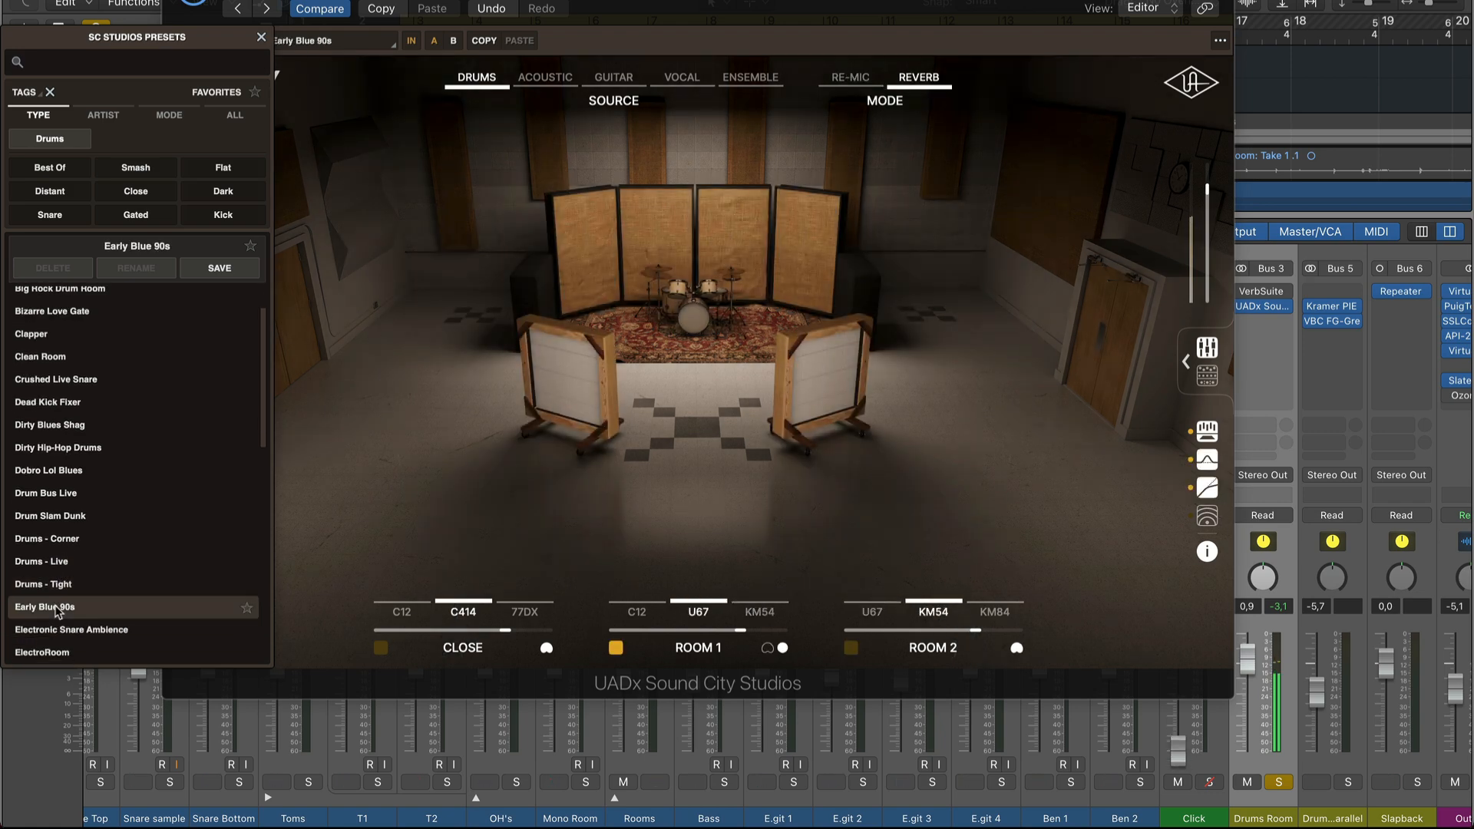
{"action": "left_click", "coordinate": [100, 637]}
{"action": "scroll", "coordinate": [100, 637], "scroll_direction": "down", "scroll_amount": 3}
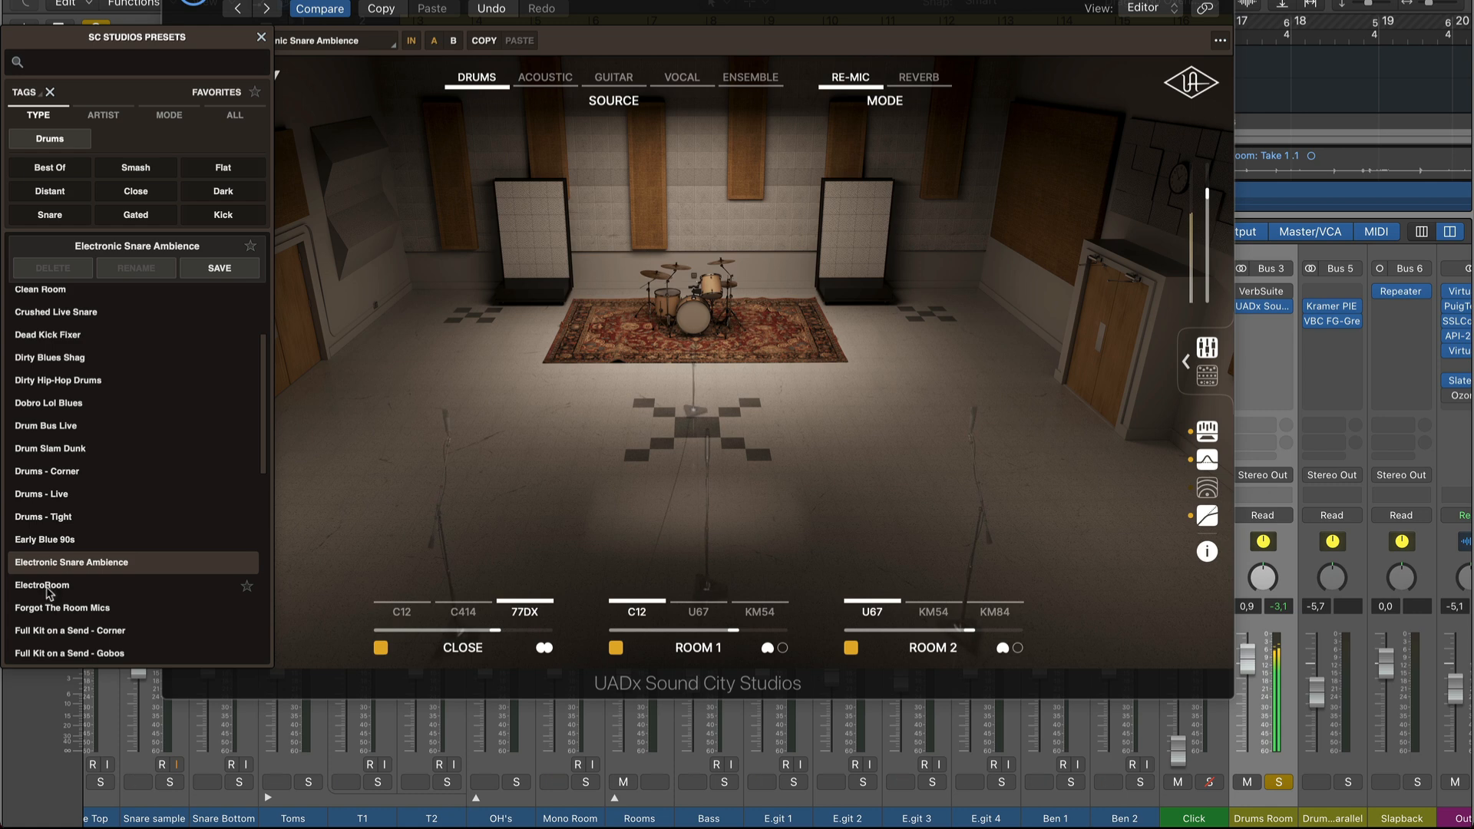
{"action": "left_click", "coordinate": [60, 612]}
{"action": "scroll", "coordinate": [60, 612], "scroll_direction": "down", "scroll_amount": 4}
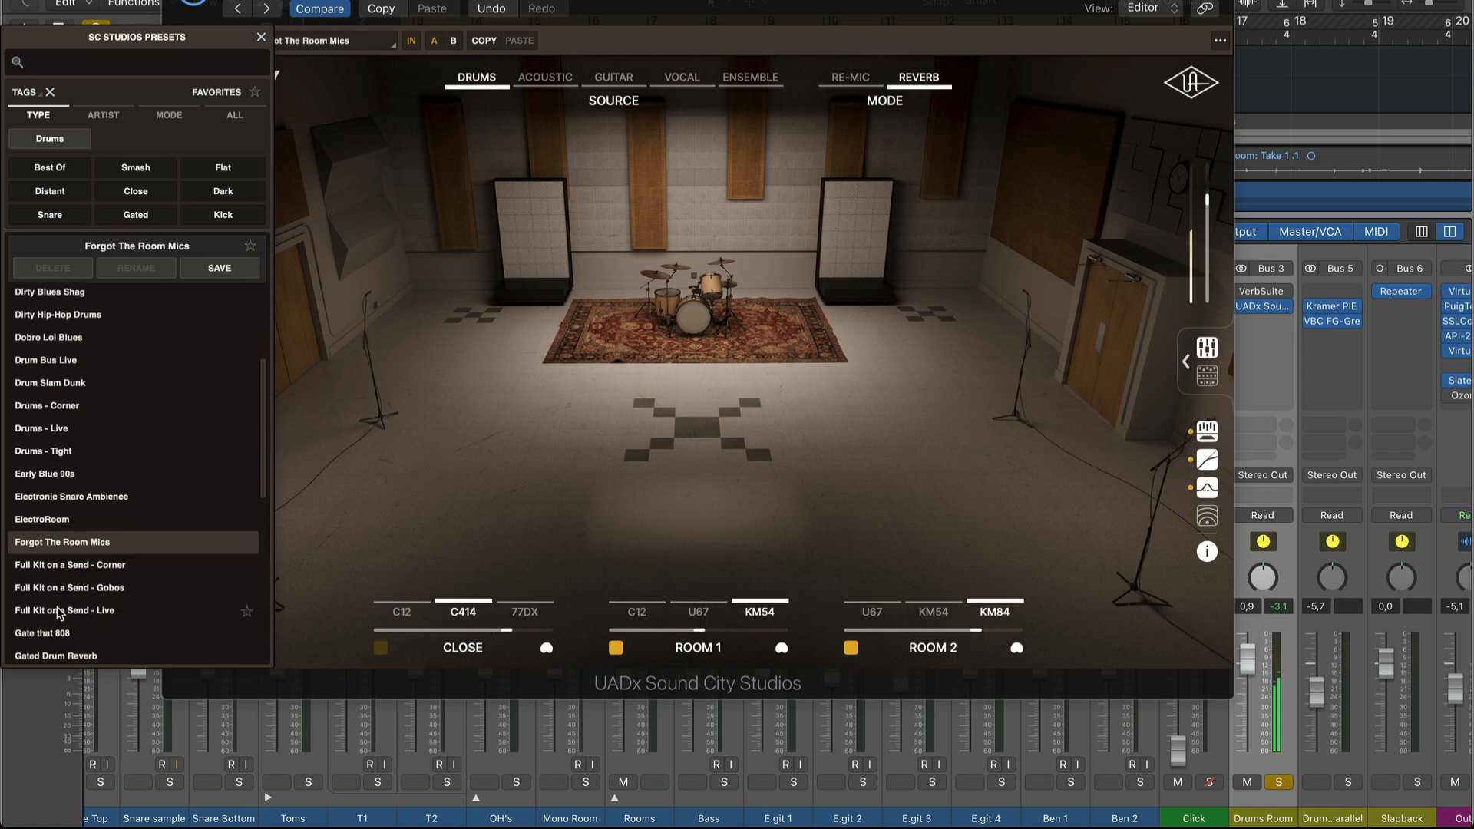
Compare the Big Rock Drum Room, A Bangin' Drum Room, Drum Bus Live and Drums - Live presets, and load Drum Bus Live.
{"action": "scroll", "coordinate": [59, 612], "scroll_direction": "up", "scroll_amount": 7}
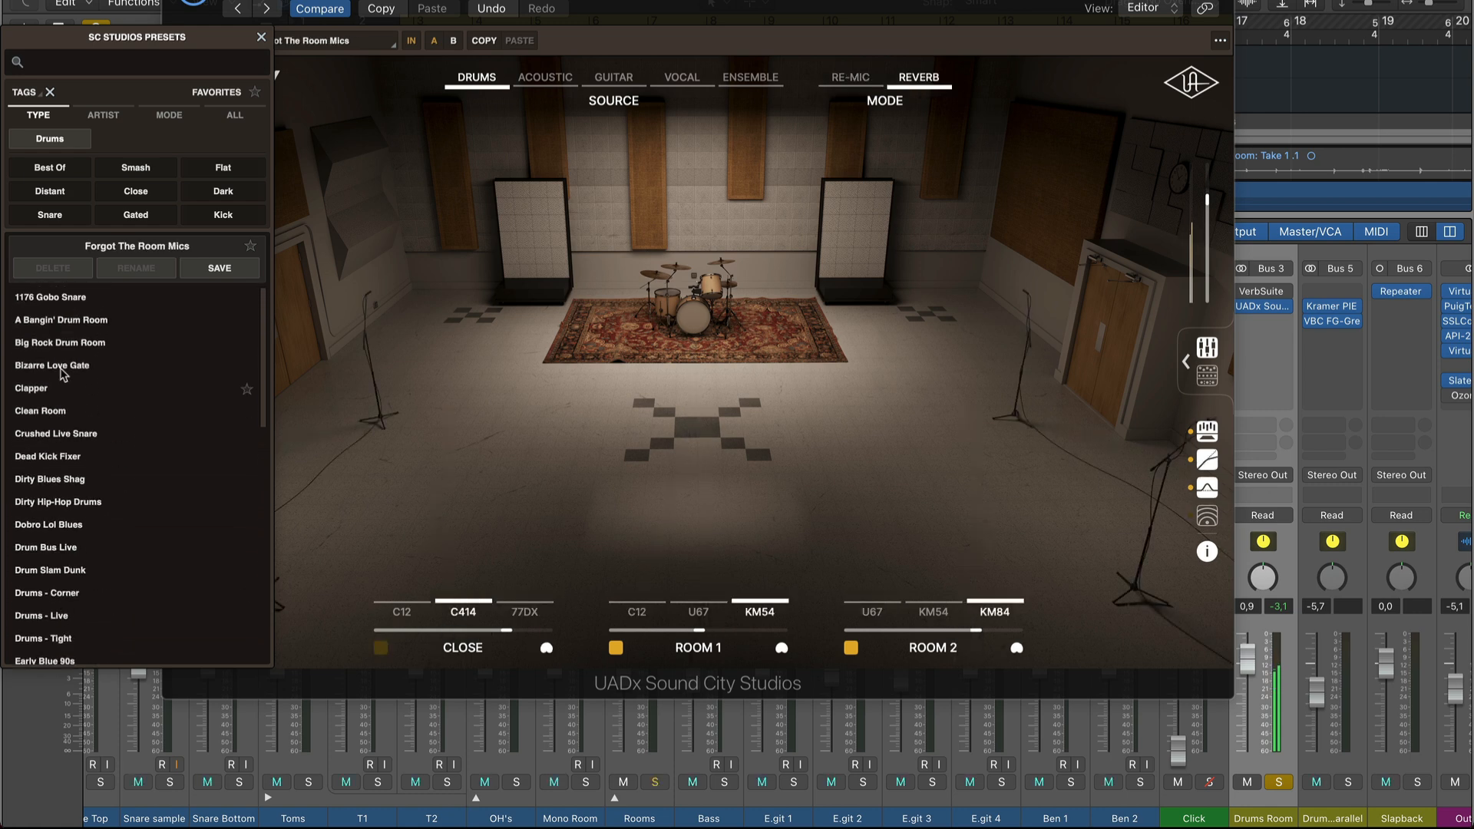
{"action": "left_click", "coordinate": [52, 346]}
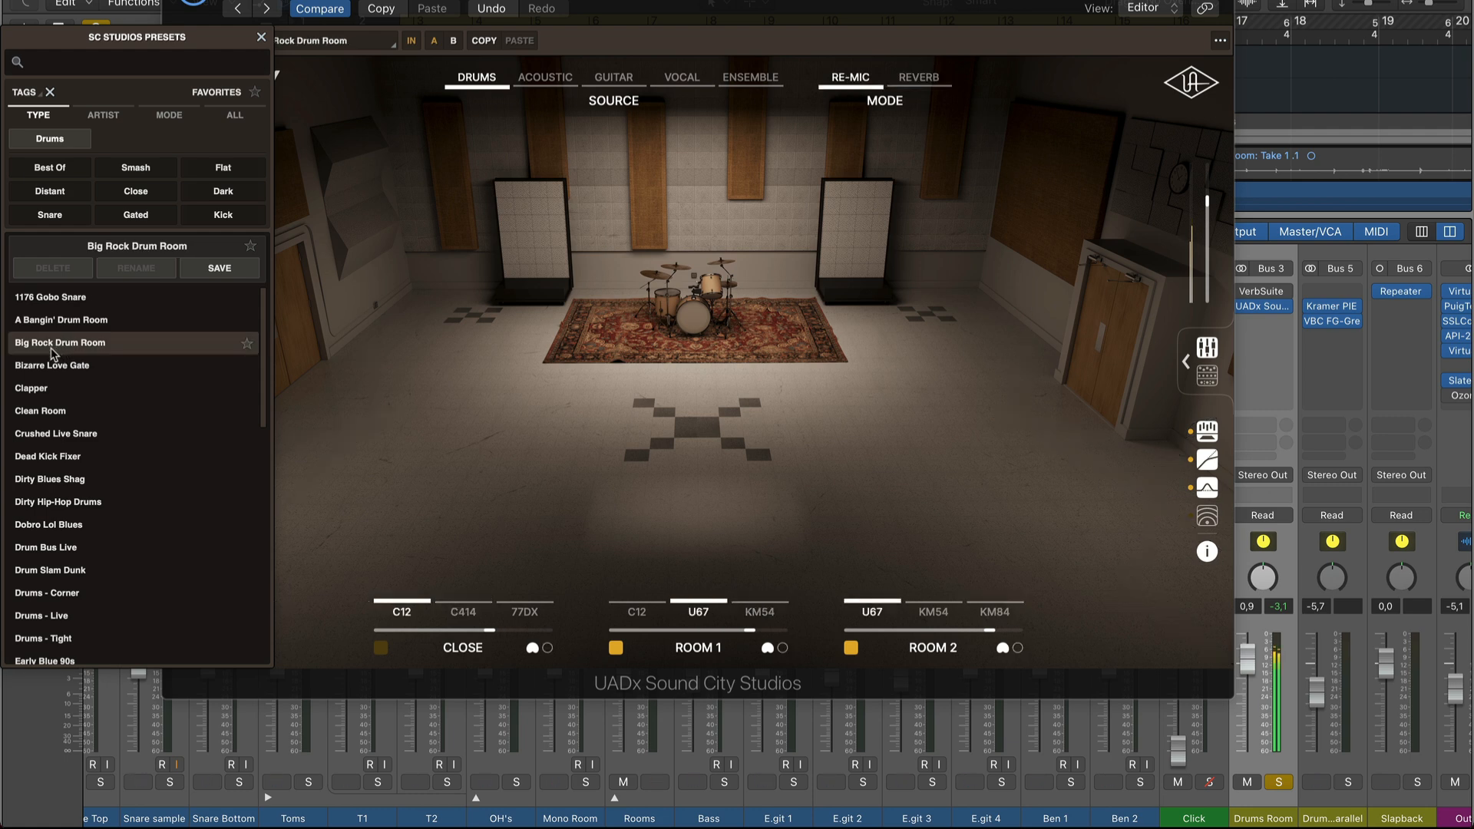
{"action": "left_click", "coordinate": [84, 321]}
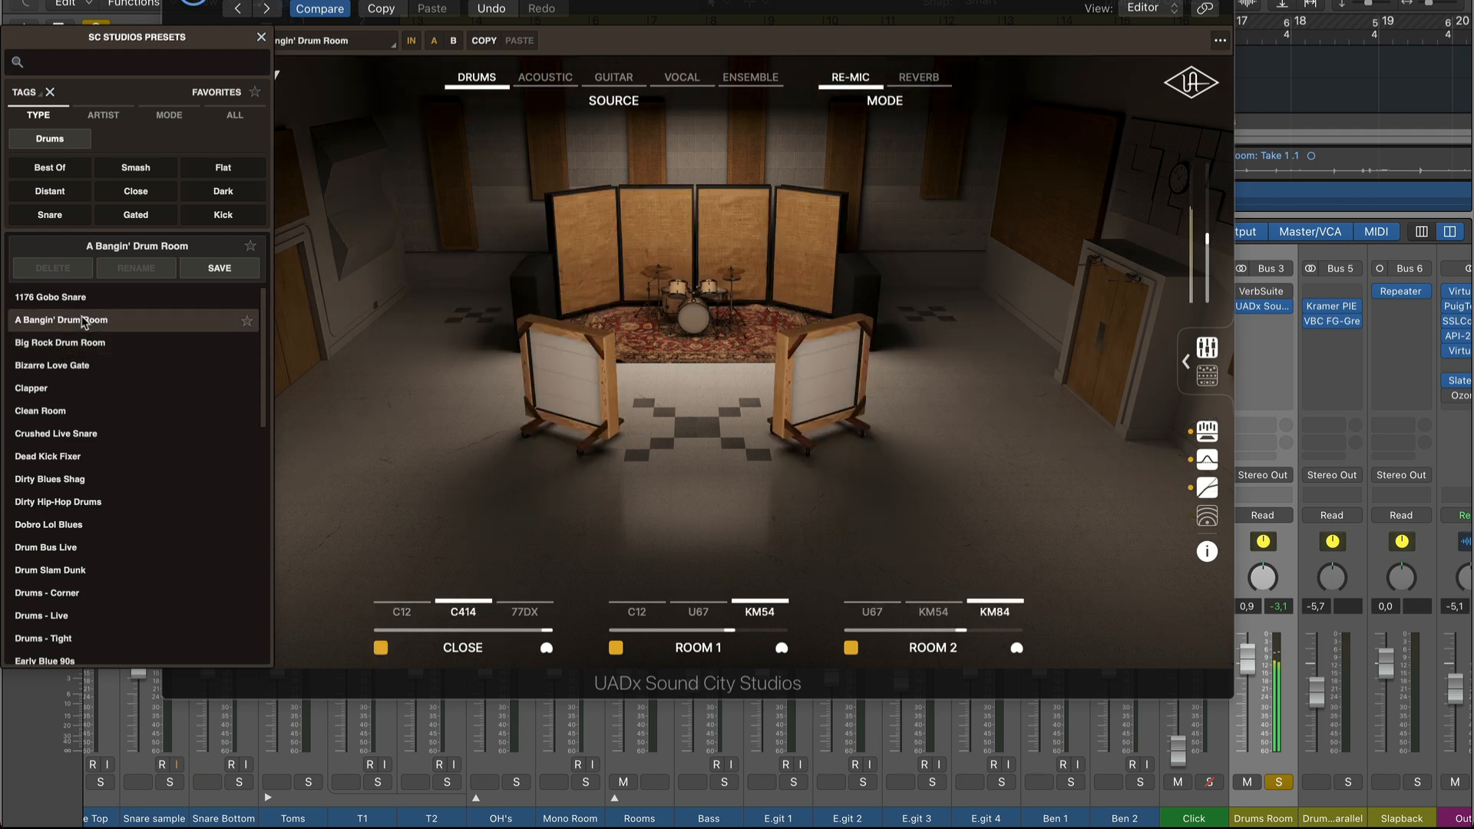
{"action": "left_click", "coordinate": [93, 343]}
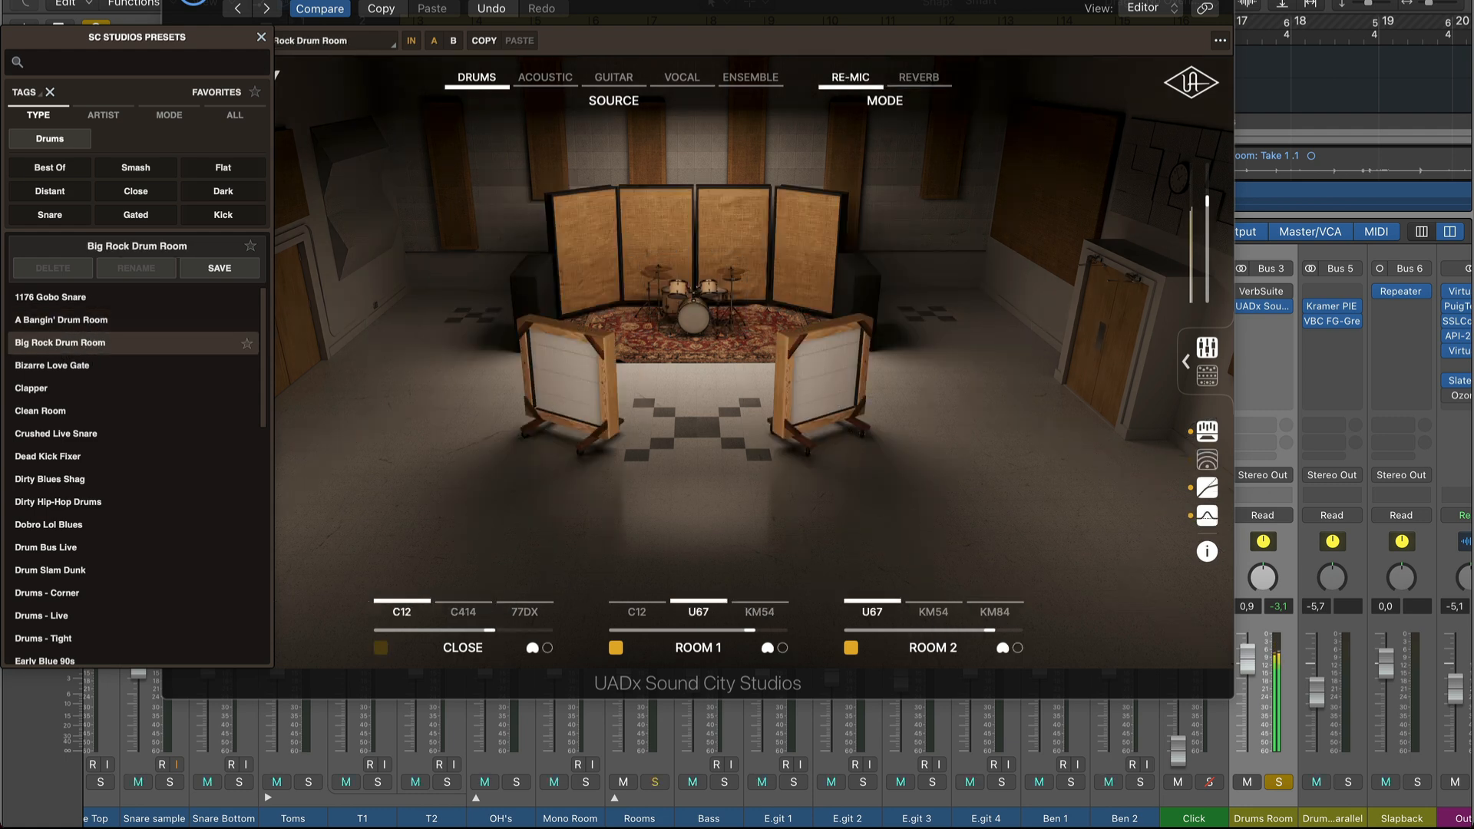
{"action": "left_click", "coordinate": [57, 553]}
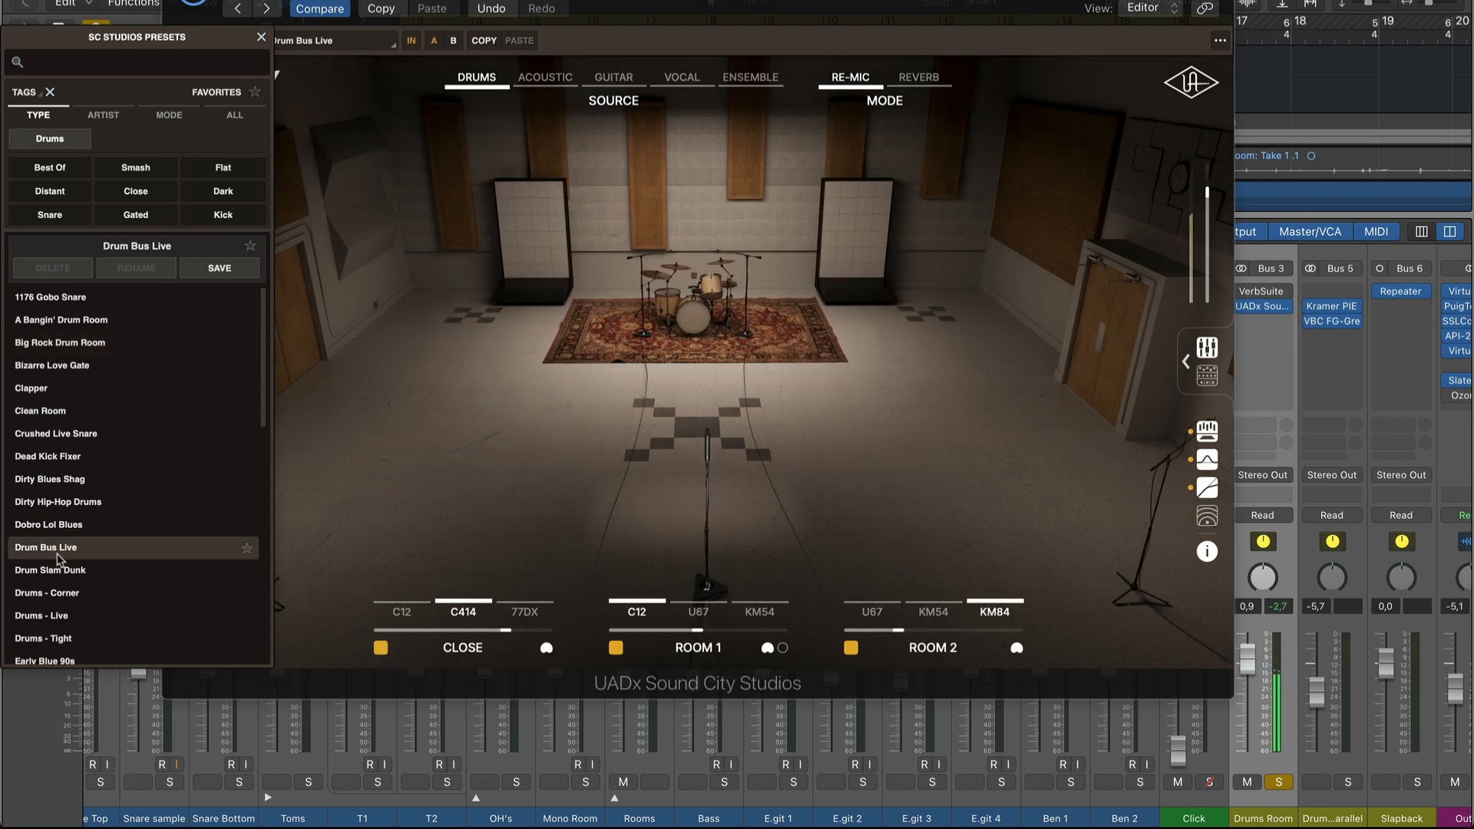
{"action": "left_click", "coordinate": [62, 620]}
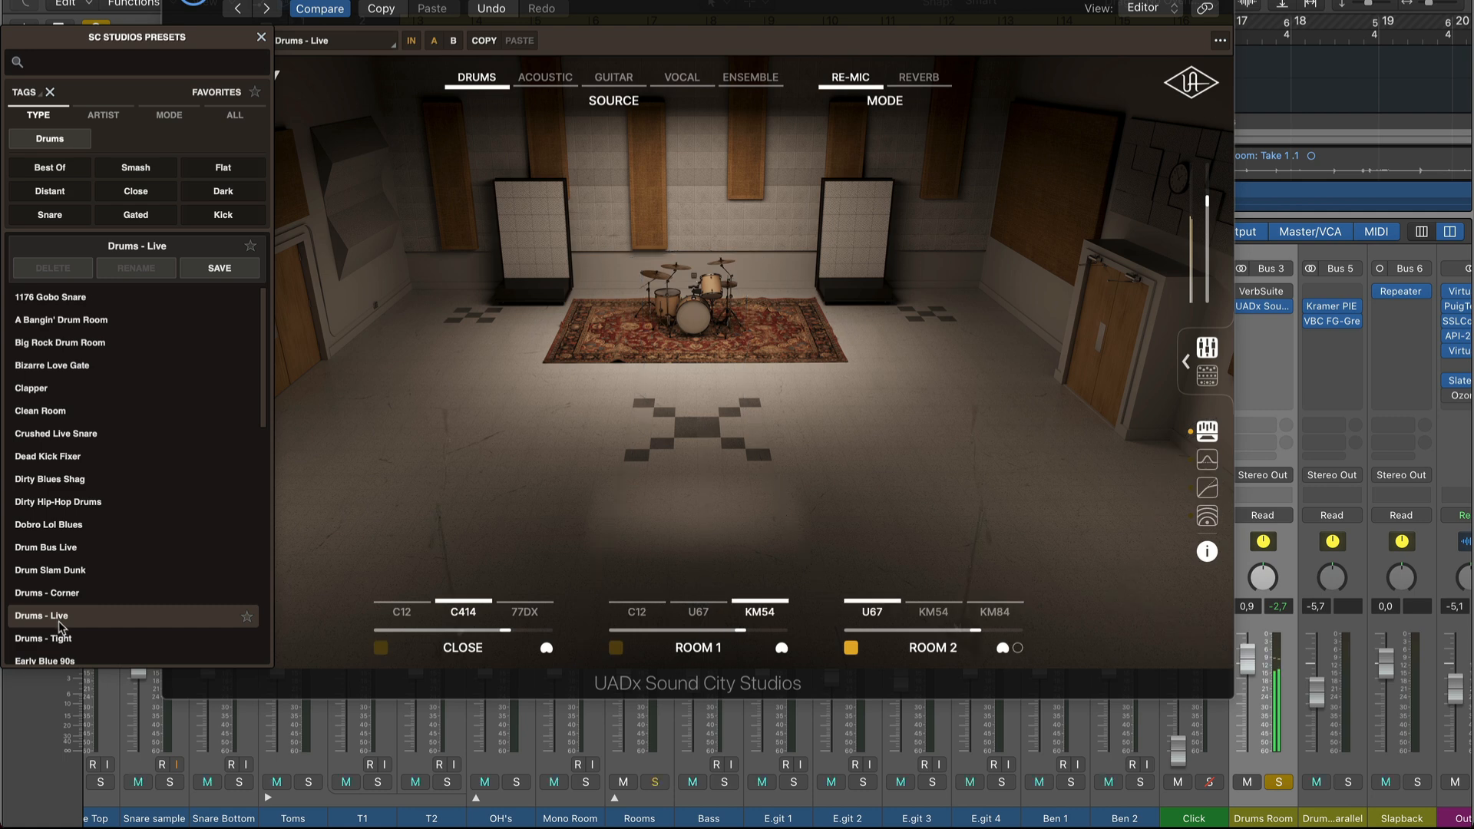
{"action": "left_click", "coordinate": [60, 551]}
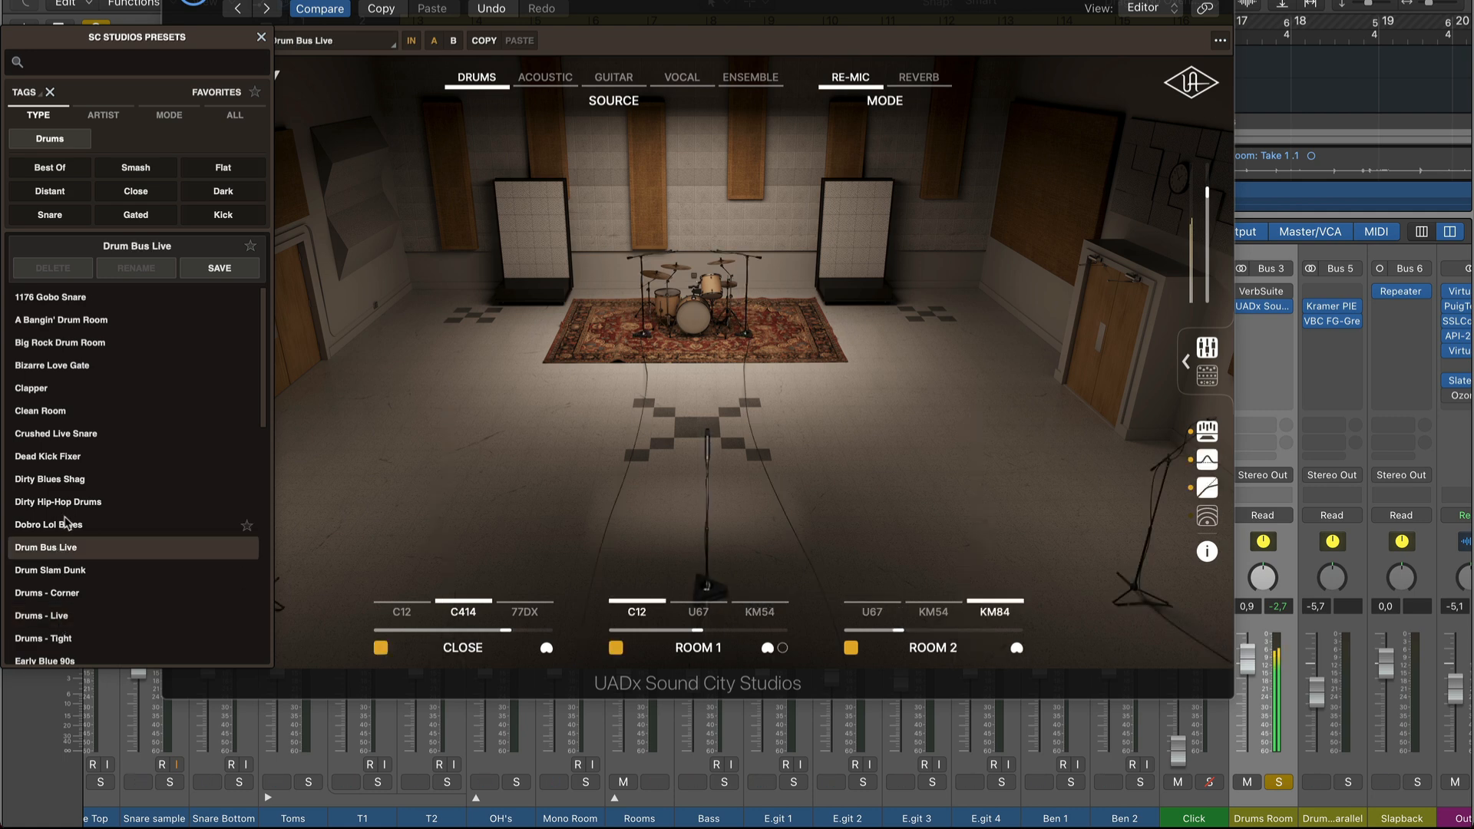
Unsolo the Drums Room channel and raise its fader to 0.9 dB in the full mix.
{"action": "left_click", "coordinate": [1278, 783]}
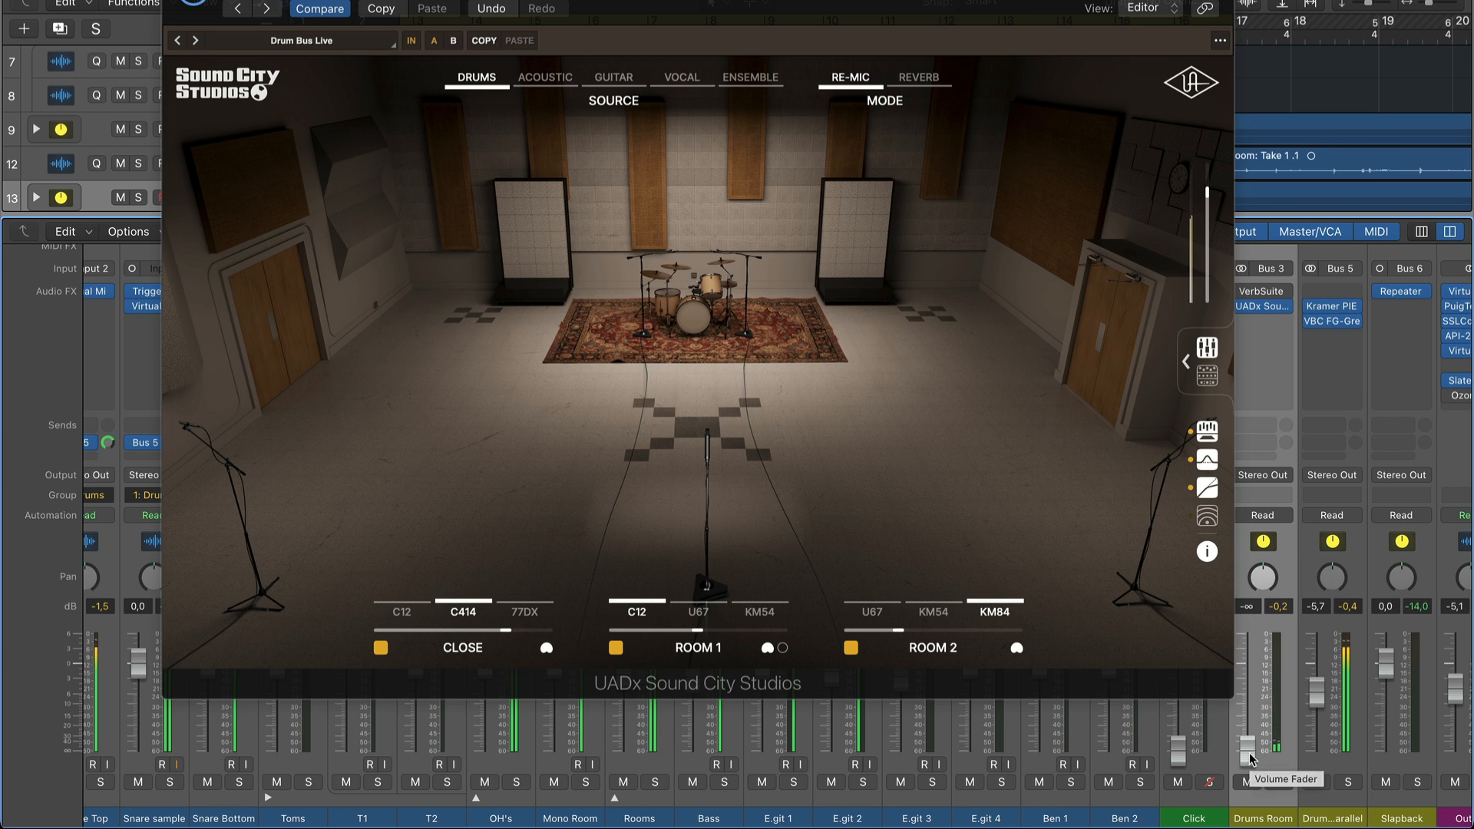
{"action": "left_click_drag", "start_coordinate": [1249, 756], "coordinate": [1248, 657]}
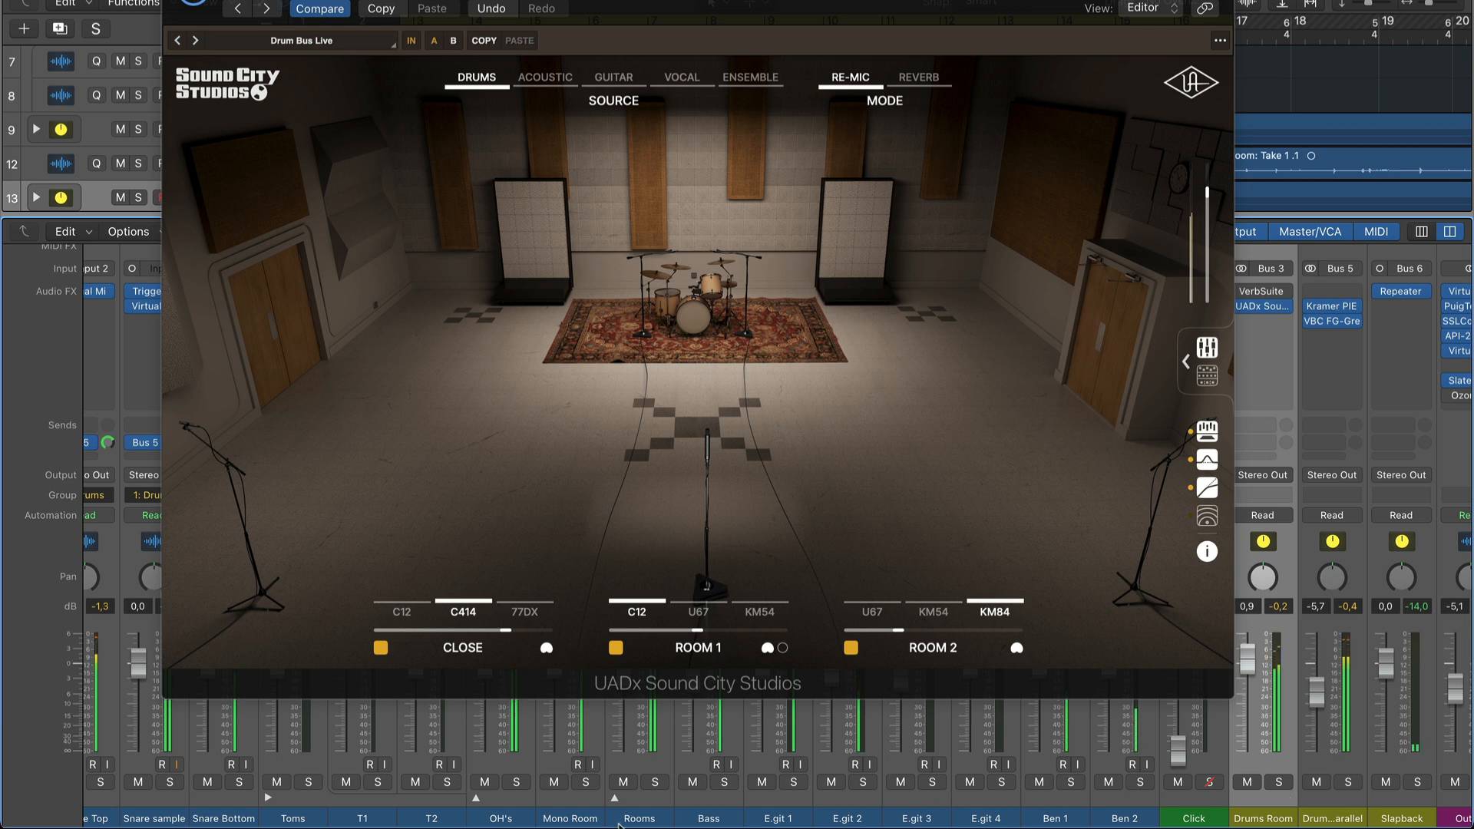
Solo the grouped drum channels from Kick to Rooms for playback.
{"action": "left_click", "coordinate": [645, 819]}
{"action": "scroll", "coordinate": [157, 820], "scroll_direction": "left", "scroll_amount": 4}
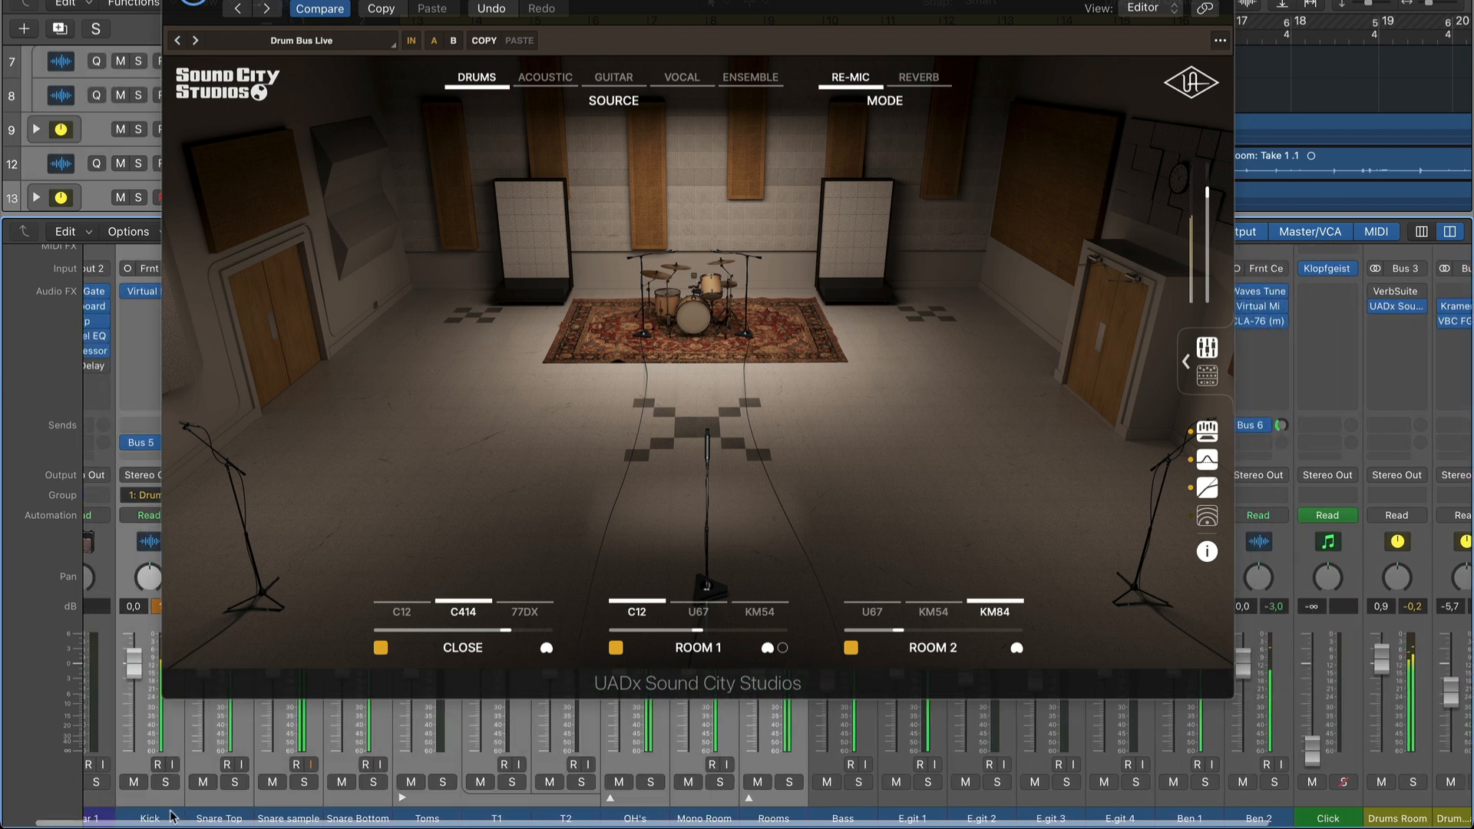
{"action": "left_click", "coordinate": [165, 782]}
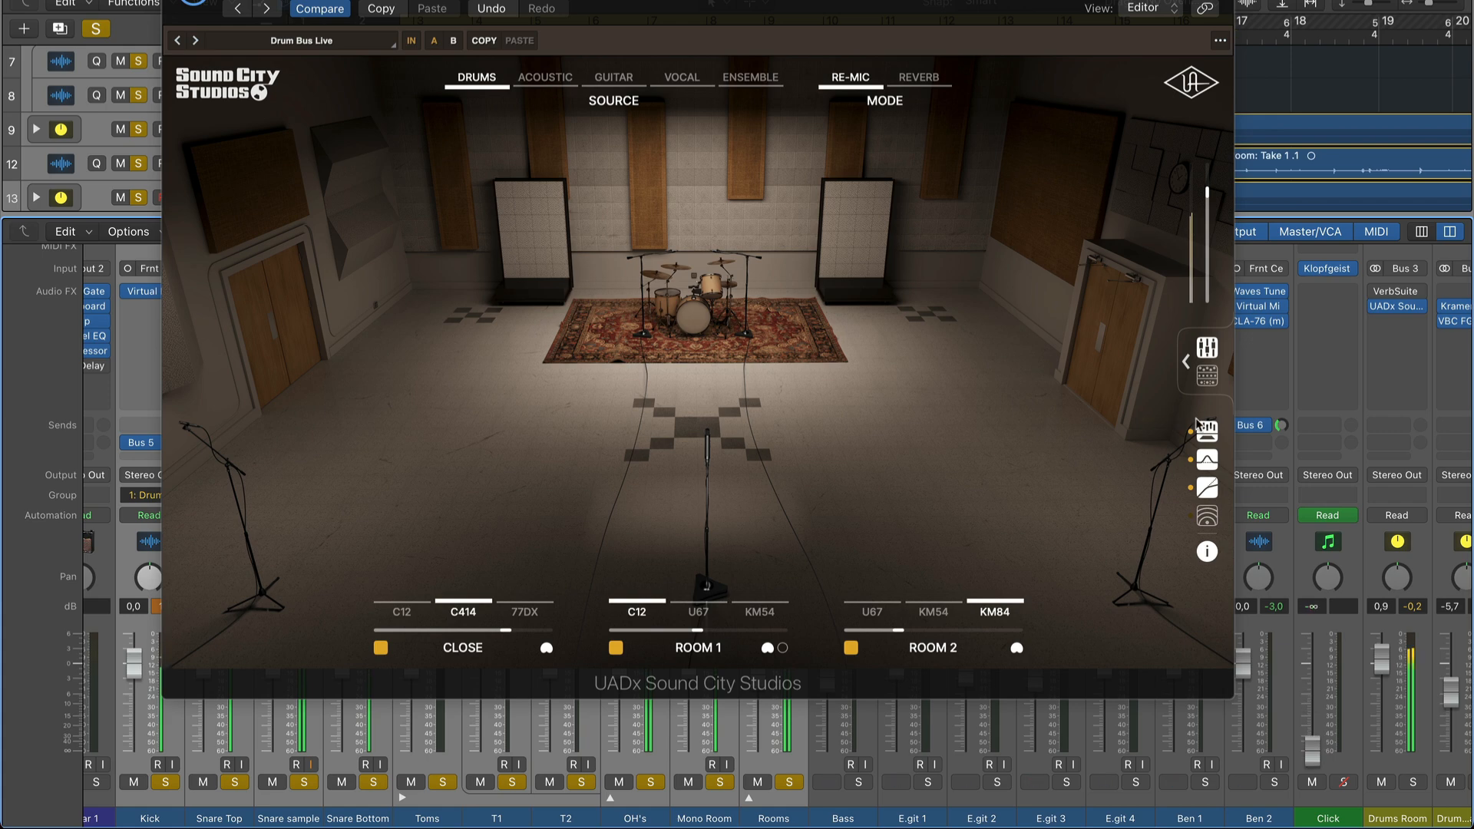
Reveal the plugin's master effects, increase the Dynamics Amount and turn the Dynamics Mix fully up.
{"action": "left_click", "coordinate": [1186, 361]}
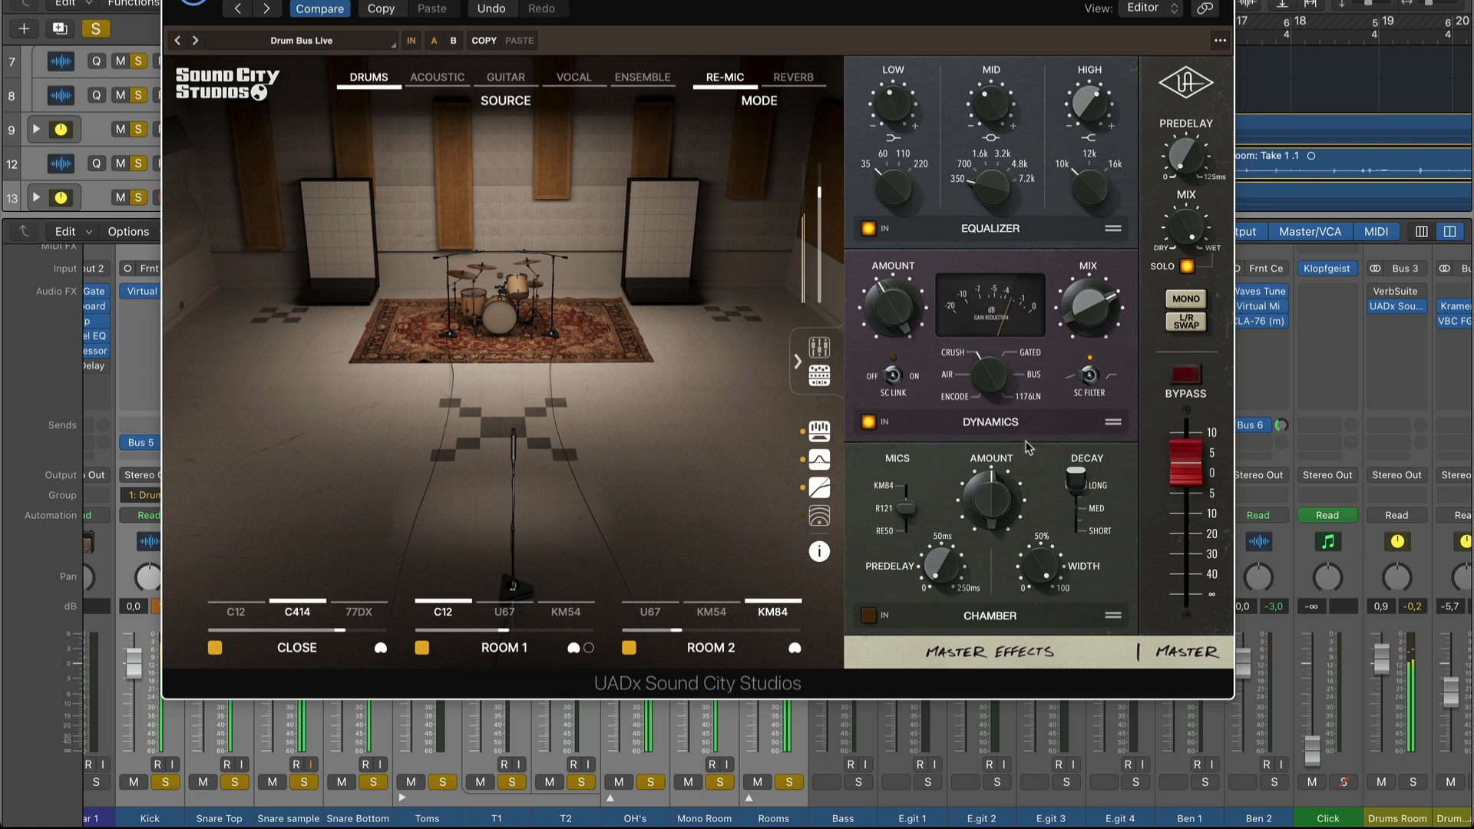
{"action": "left_click_drag", "start_coordinate": [903, 313], "coordinate": [911, 195]}
{"action": "left_click_drag", "start_coordinate": [1075, 332], "coordinate": [1084, 213]}
{"action": "left_click_drag", "start_coordinate": [895, 298], "coordinate": [887, 358]}
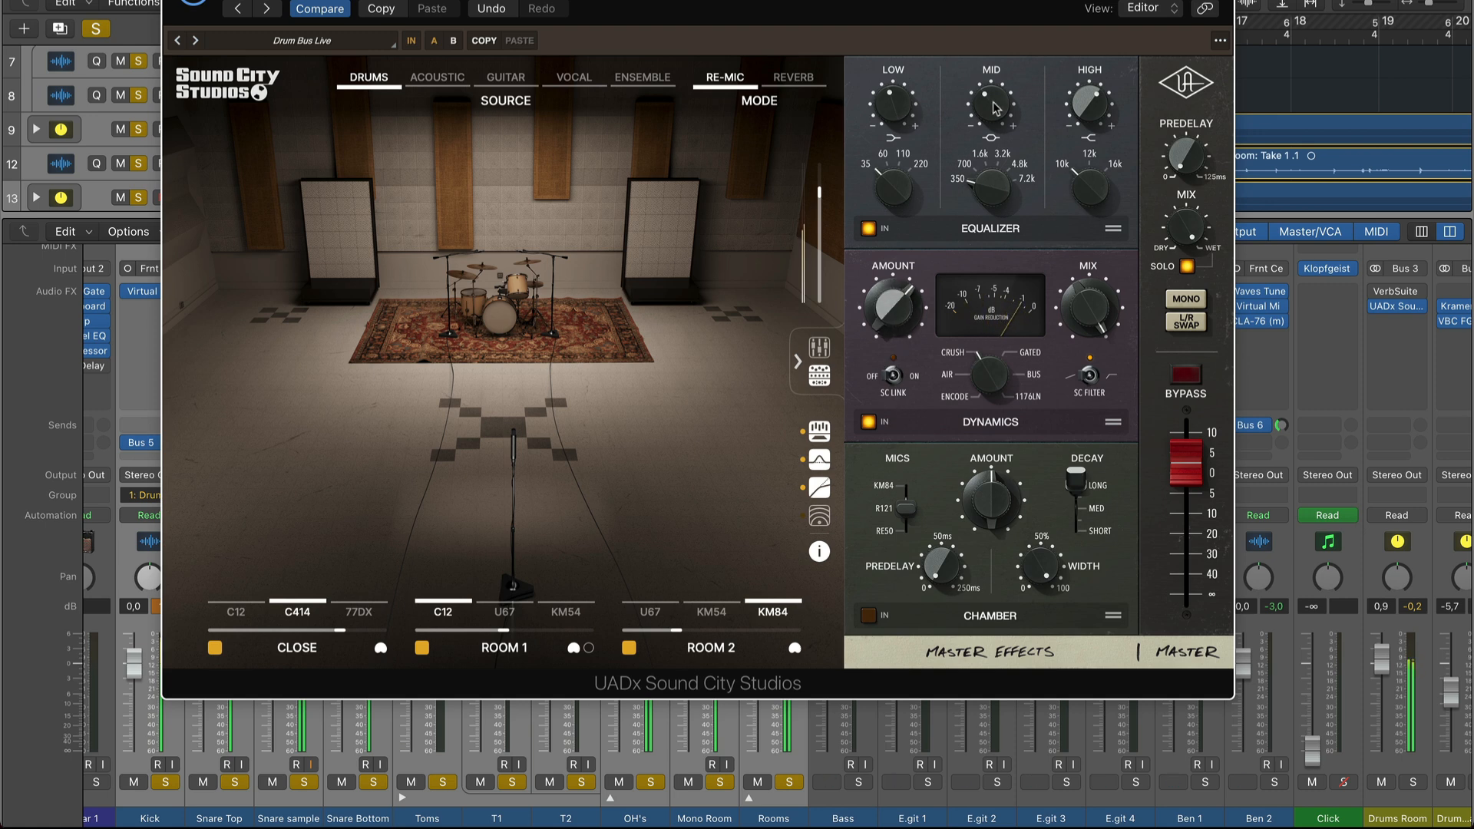
Adjust the Mid, High and Low gains of the master Equalizer.
{"action": "left_click_drag", "start_coordinate": [998, 2], "coordinate": [999, 54]}
{"action": "left_click_drag", "start_coordinate": [1087, 104], "coordinate": [1080, 75]}
{"action": "mouse_move", "coordinate": [897, 113]}
{"action": "left_mouse_down"}
{"action": "mouse_move", "coordinate": [921, 40]}
{"action": "mouse_move", "coordinate": [915, 121]}
{"action": "left_mouse_up"}
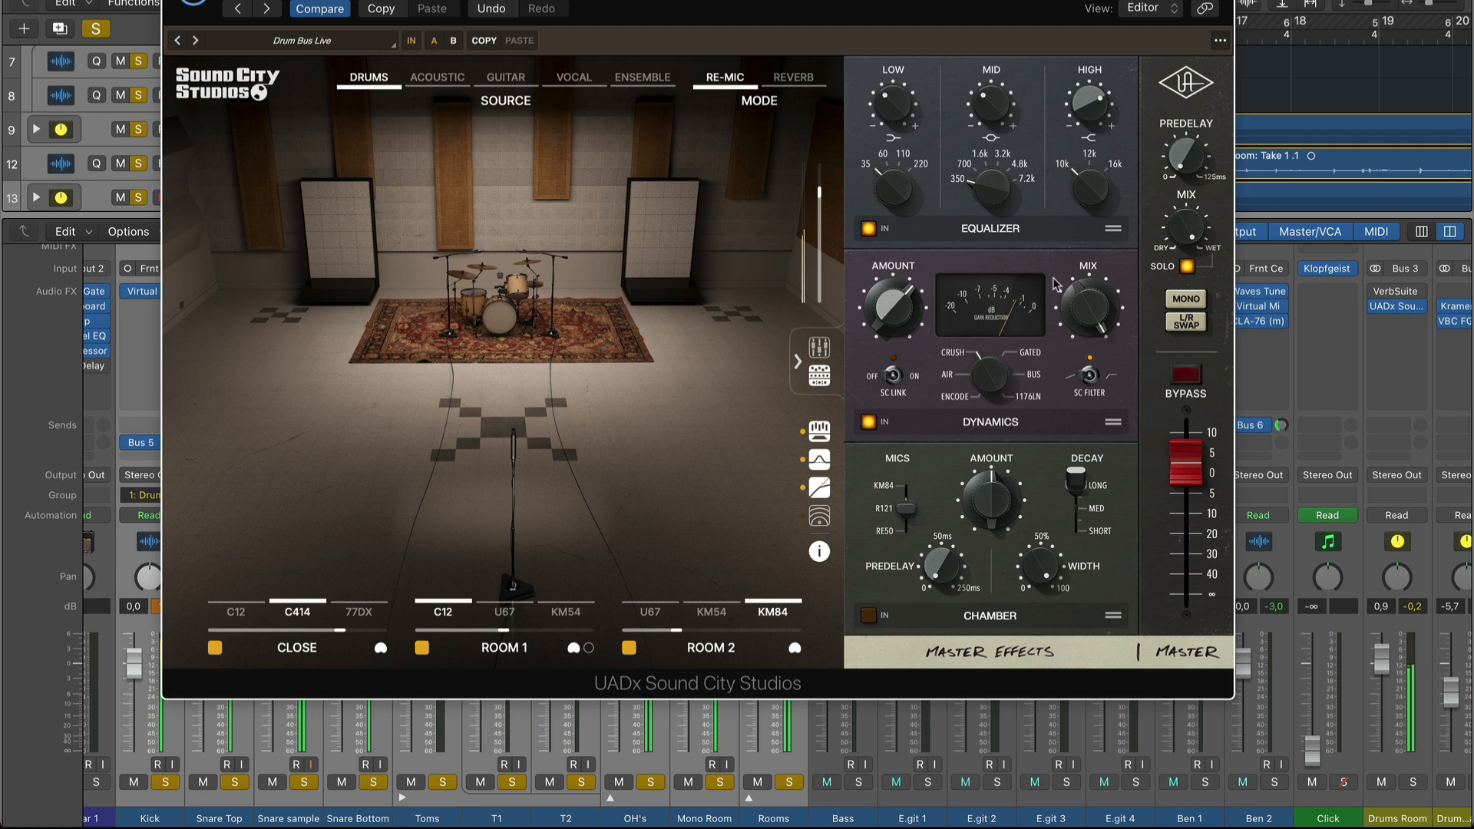
Compare the Bus, 1176LN, Encode, Air and Crush dynamics modes, reduce Amount to about midway and select Crush.
{"action": "left_click", "coordinate": [1033, 378]}
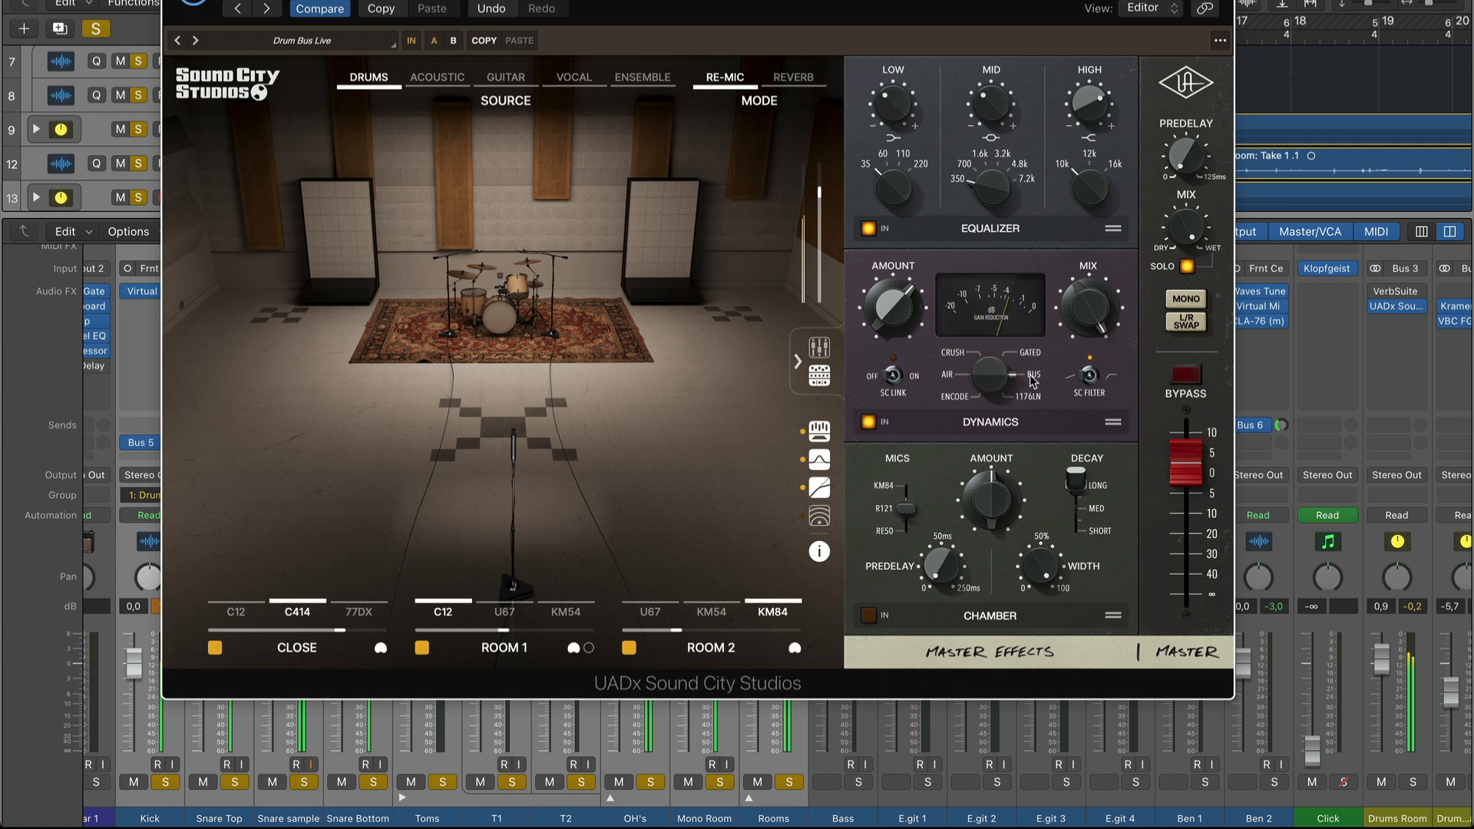
{"action": "left_click", "coordinate": [1026, 397]}
{"action": "left_click", "coordinate": [959, 401]}
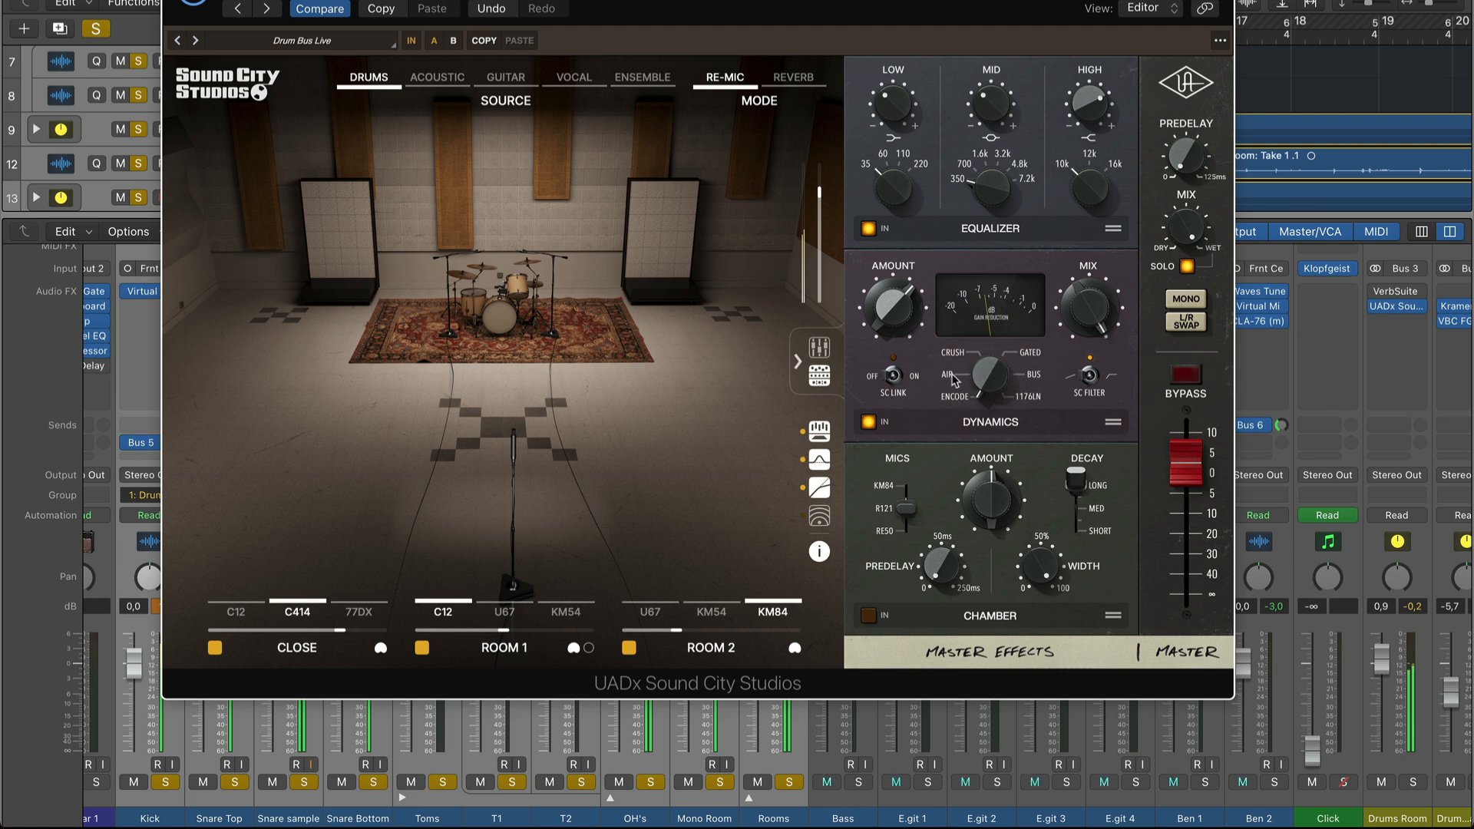
{"action": "left_click", "coordinate": [952, 378]}
{"action": "left_click", "coordinate": [960, 355]}
{"action": "left_click", "coordinate": [949, 375]}
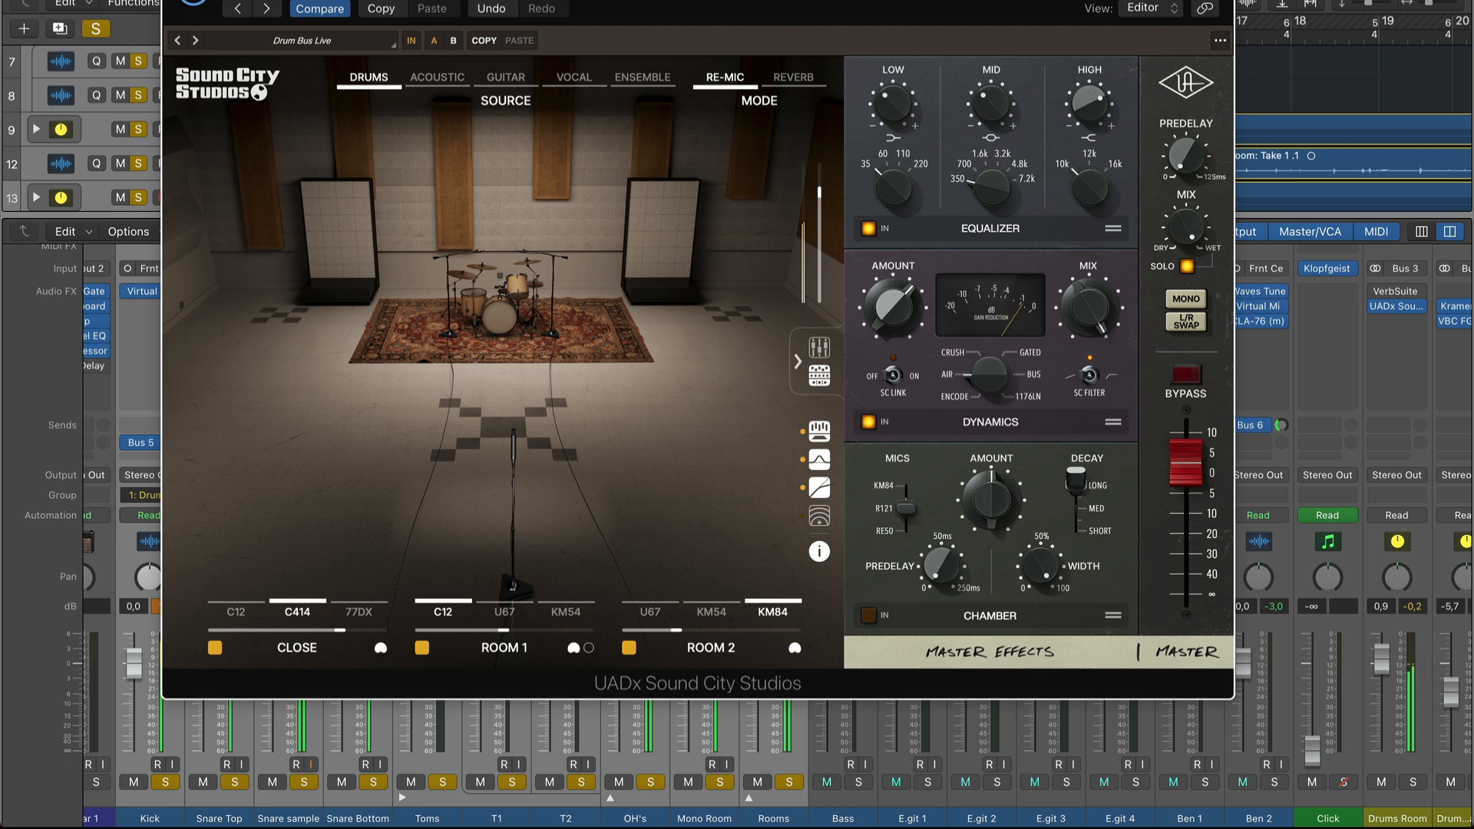
{"action": "mouse_move", "coordinate": [881, 308]}
{"action": "left_mouse_down"}
{"action": "mouse_move", "coordinate": [882, 355]}
{"action": "mouse_move", "coordinate": [881, 292]}
{"action": "left_mouse_up"}
{"action": "left_click", "coordinate": [956, 354]}
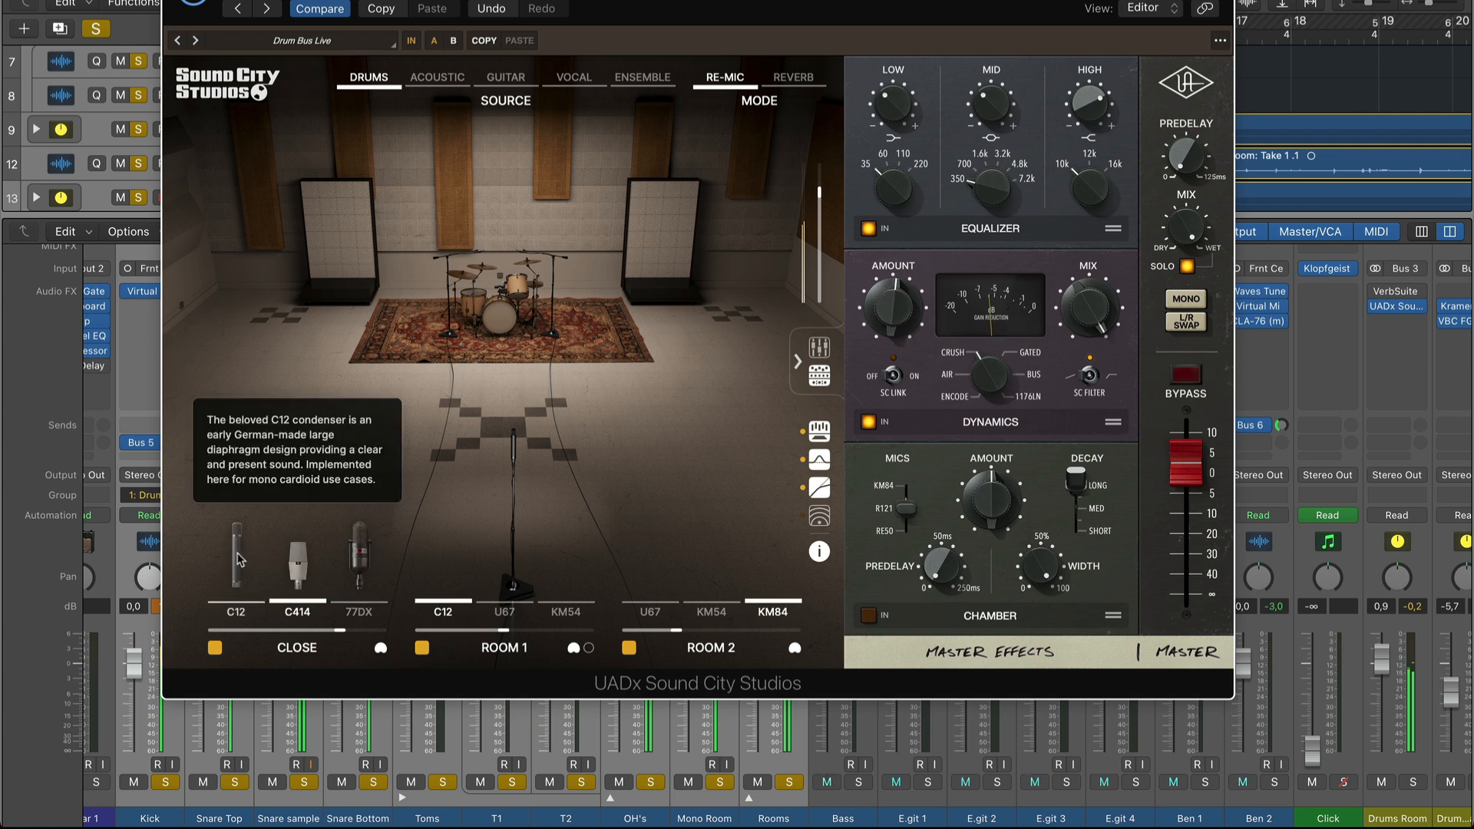
Compare the C12 and 77DX microphones for the Close position and keep the C12.
{"action": "left_click", "coordinate": [238, 558]}
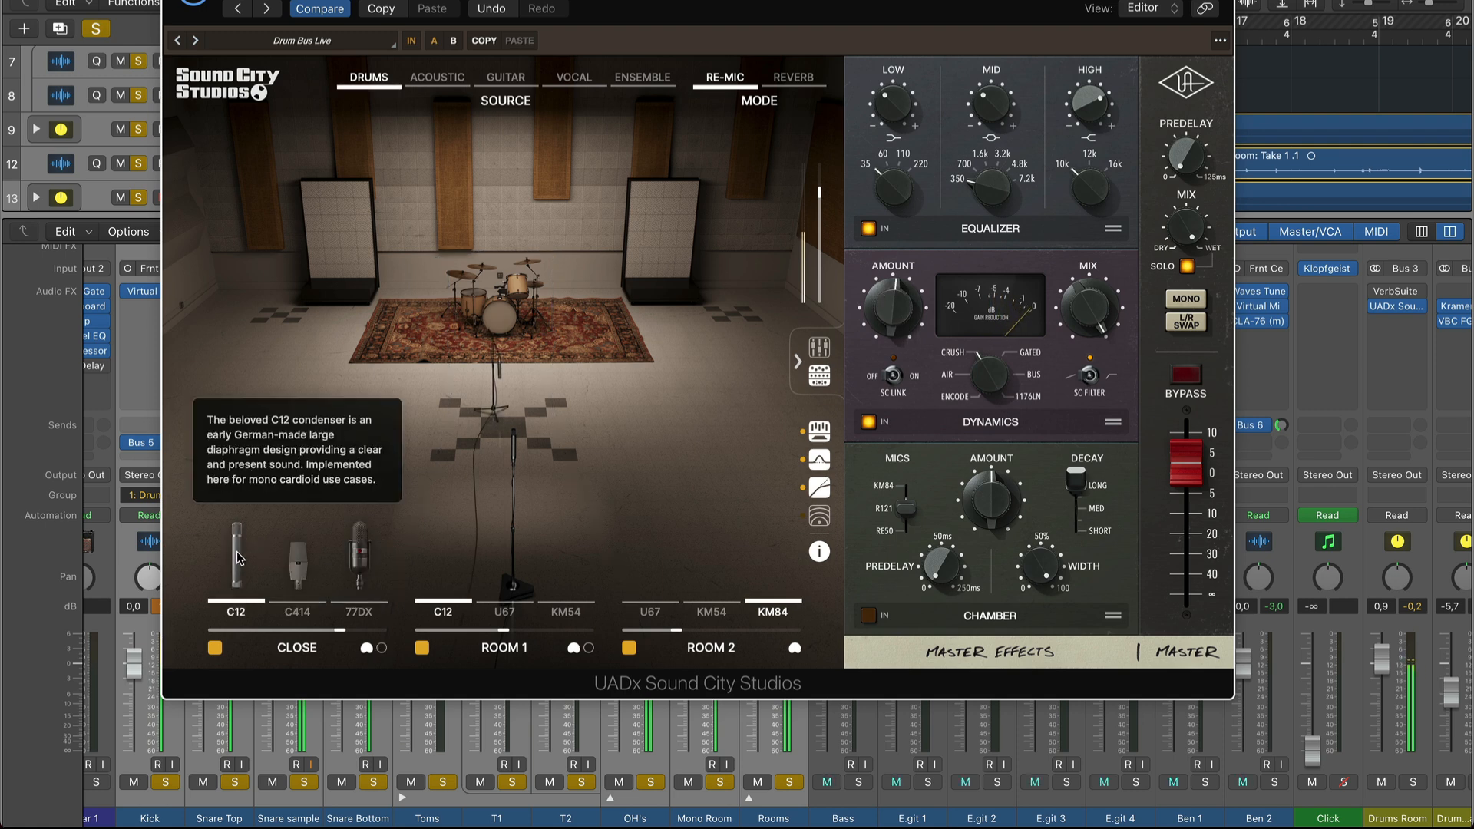
{"action": "left_click", "coordinate": [361, 555]}
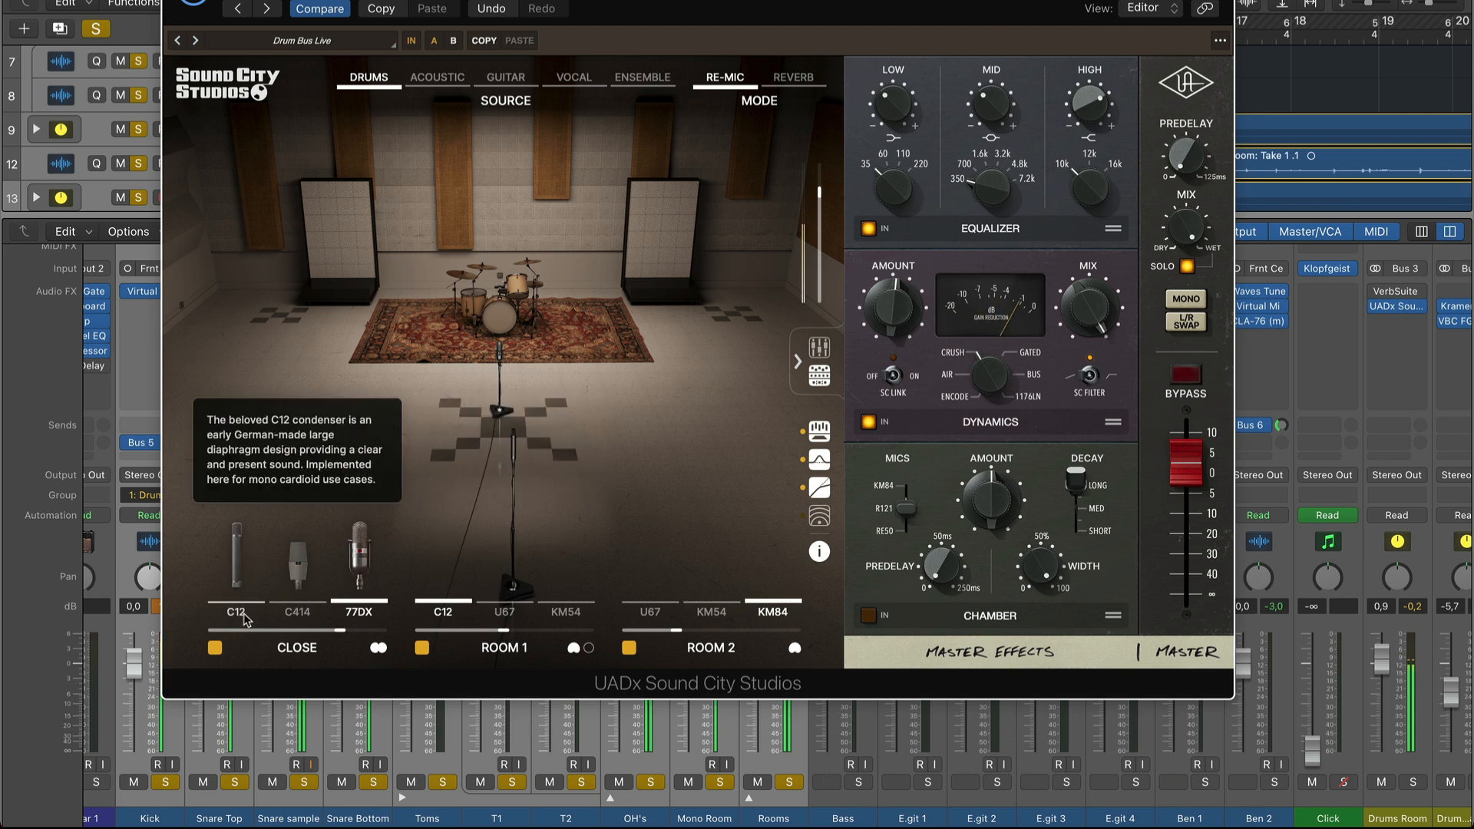
{"action": "left_click", "coordinate": [237, 546]}
Try the U67 on Room 1, choose the KM54 instead, and raise the Room 1 fader to 10.
{"action": "left_click", "coordinate": [504, 568]}
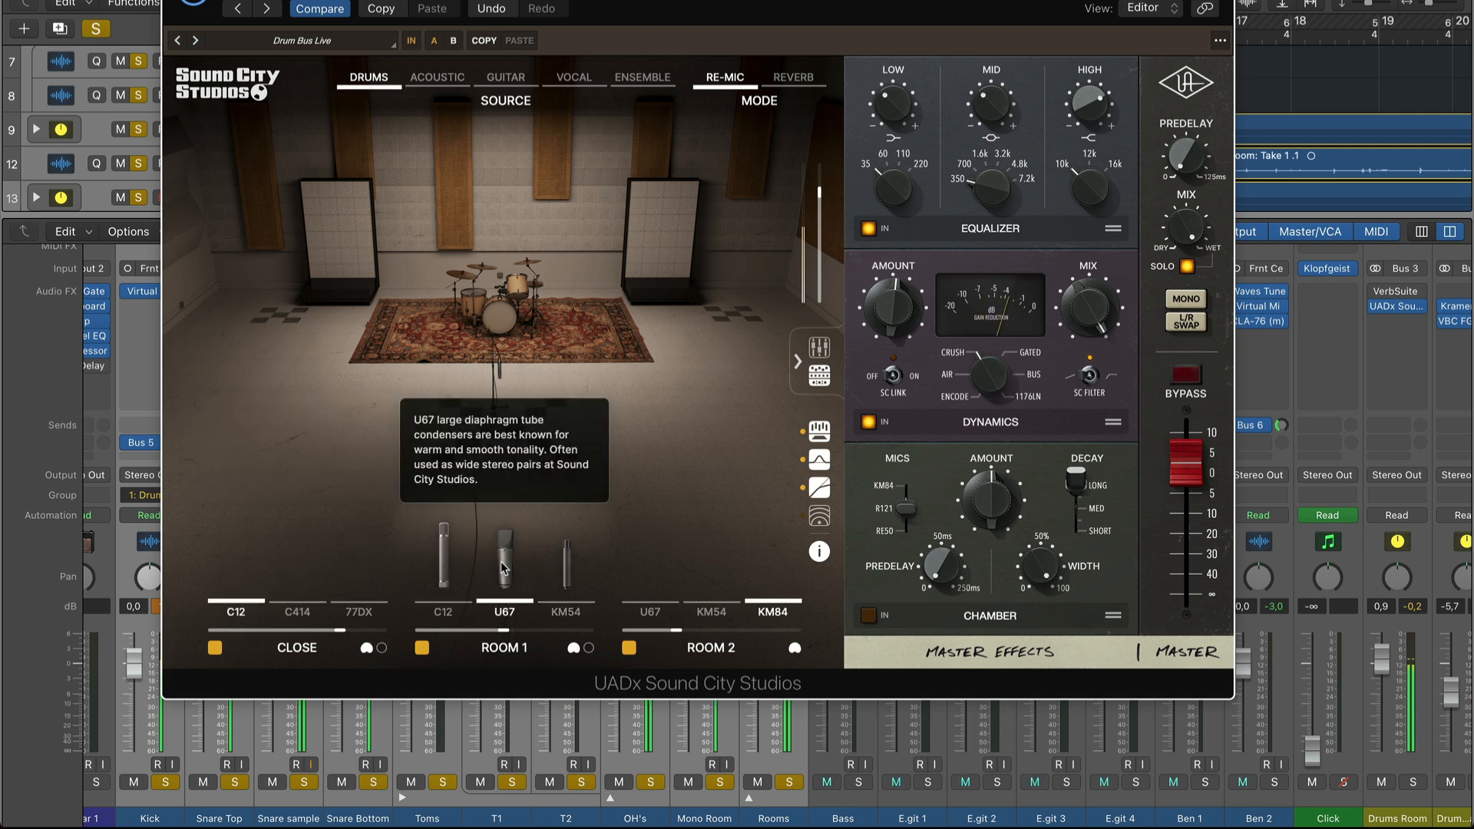
{"action": "left_click", "coordinate": [566, 569]}
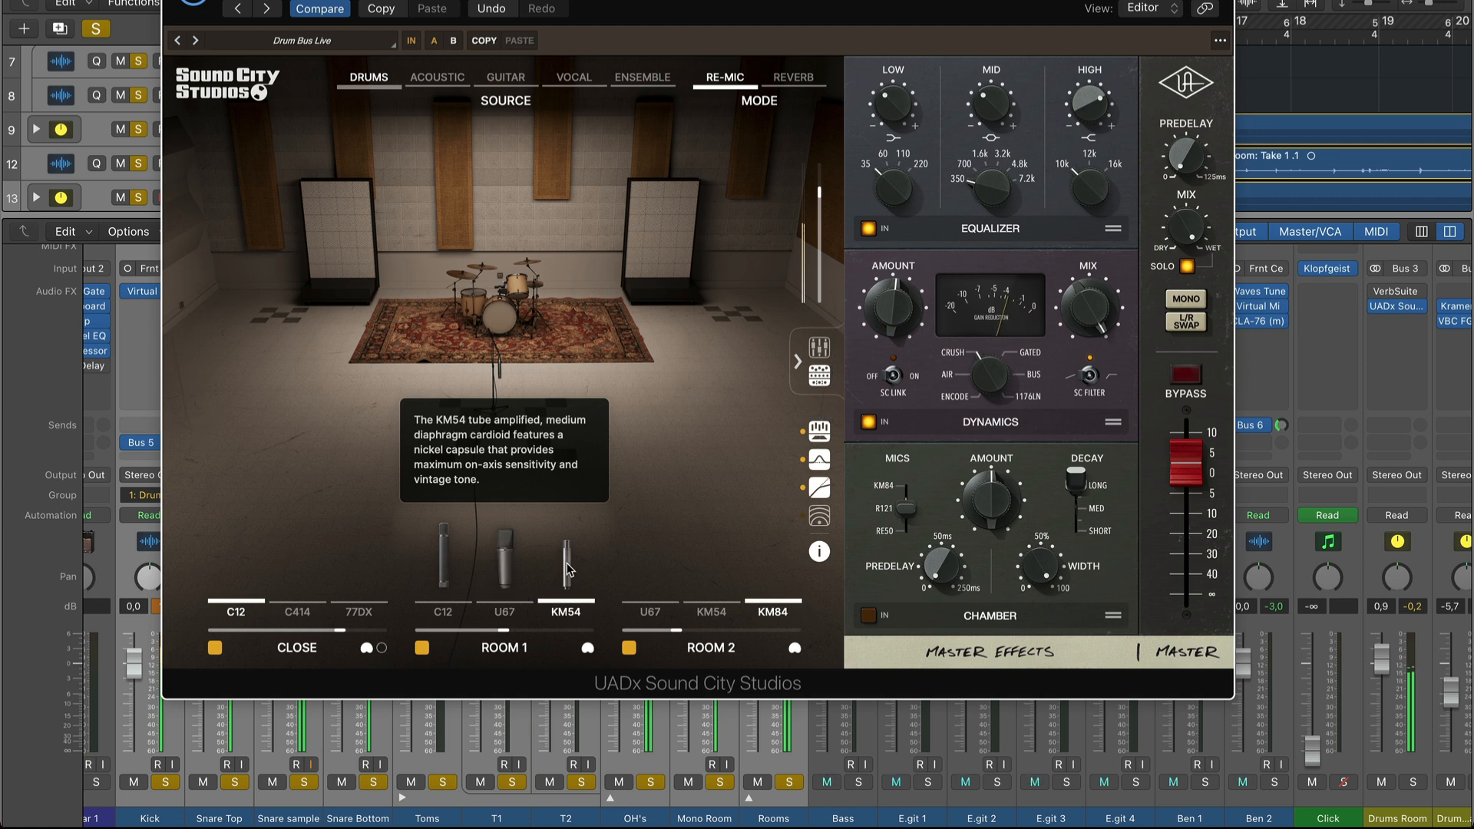
{"action": "left_click_drag", "start_coordinate": [505, 633], "coordinate": [574, 637]}
{"action": "left_click", "coordinate": [819, 348]}
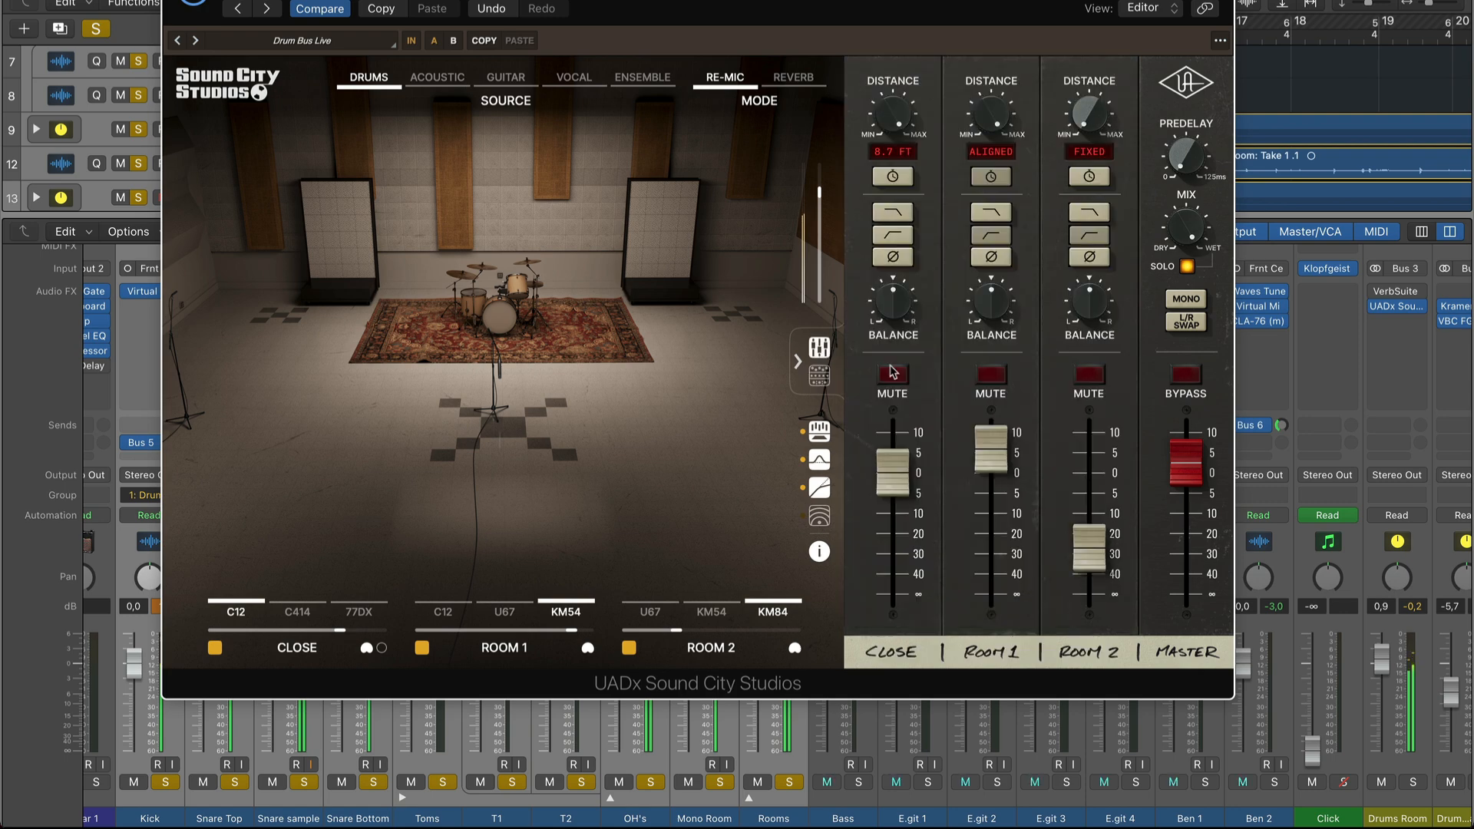
{"action": "left_click_drag", "start_coordinate": [986, 458], "coordinate": [990, 395]}
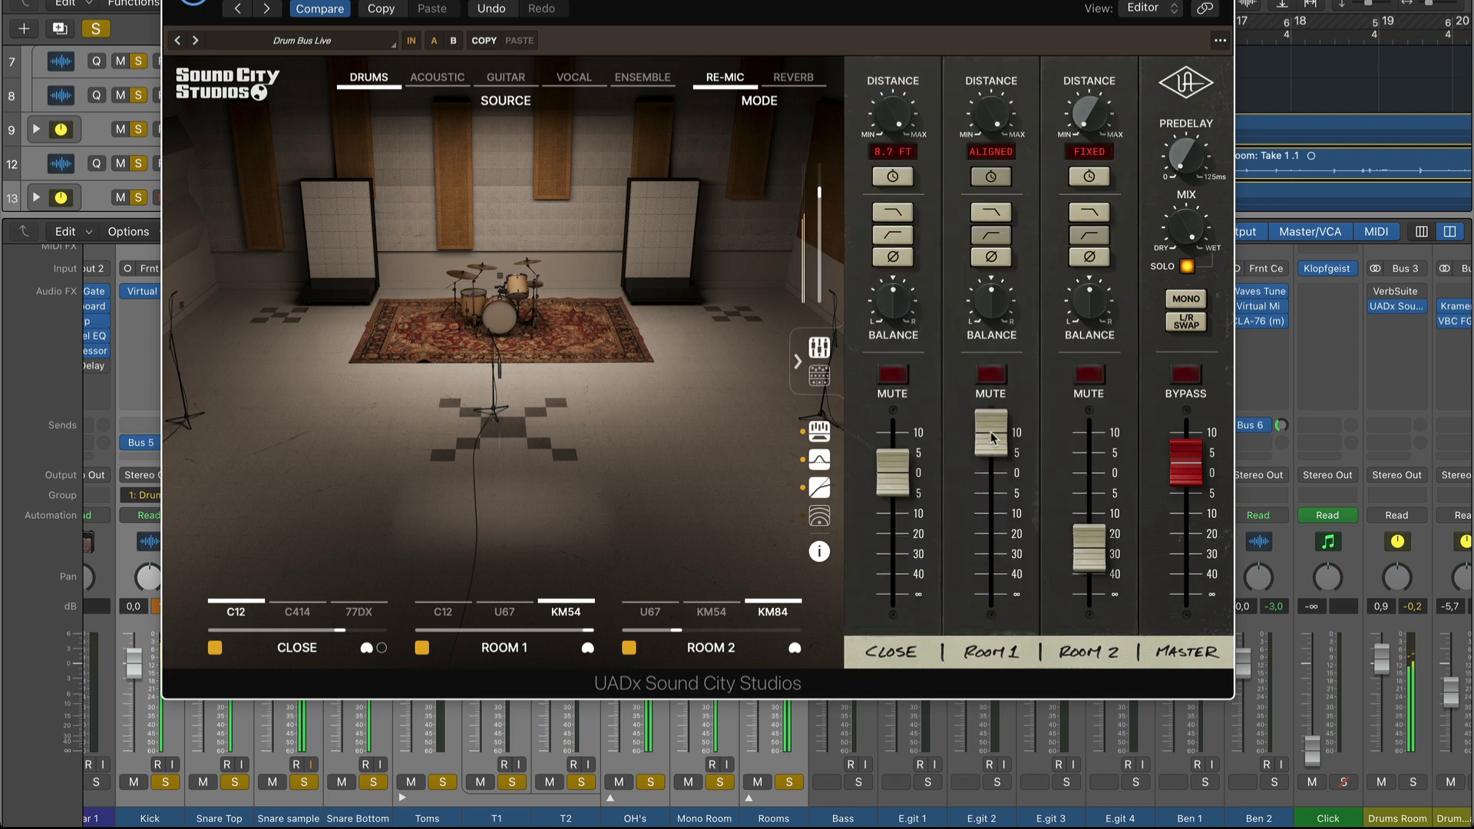
Isolate Room 2 by muting Close, raising the Room 2 fader to 10, pulling Room 1 fully down and nudging Close slightly lower.
{"action": "left_click", "coordinate": [893, 376]}
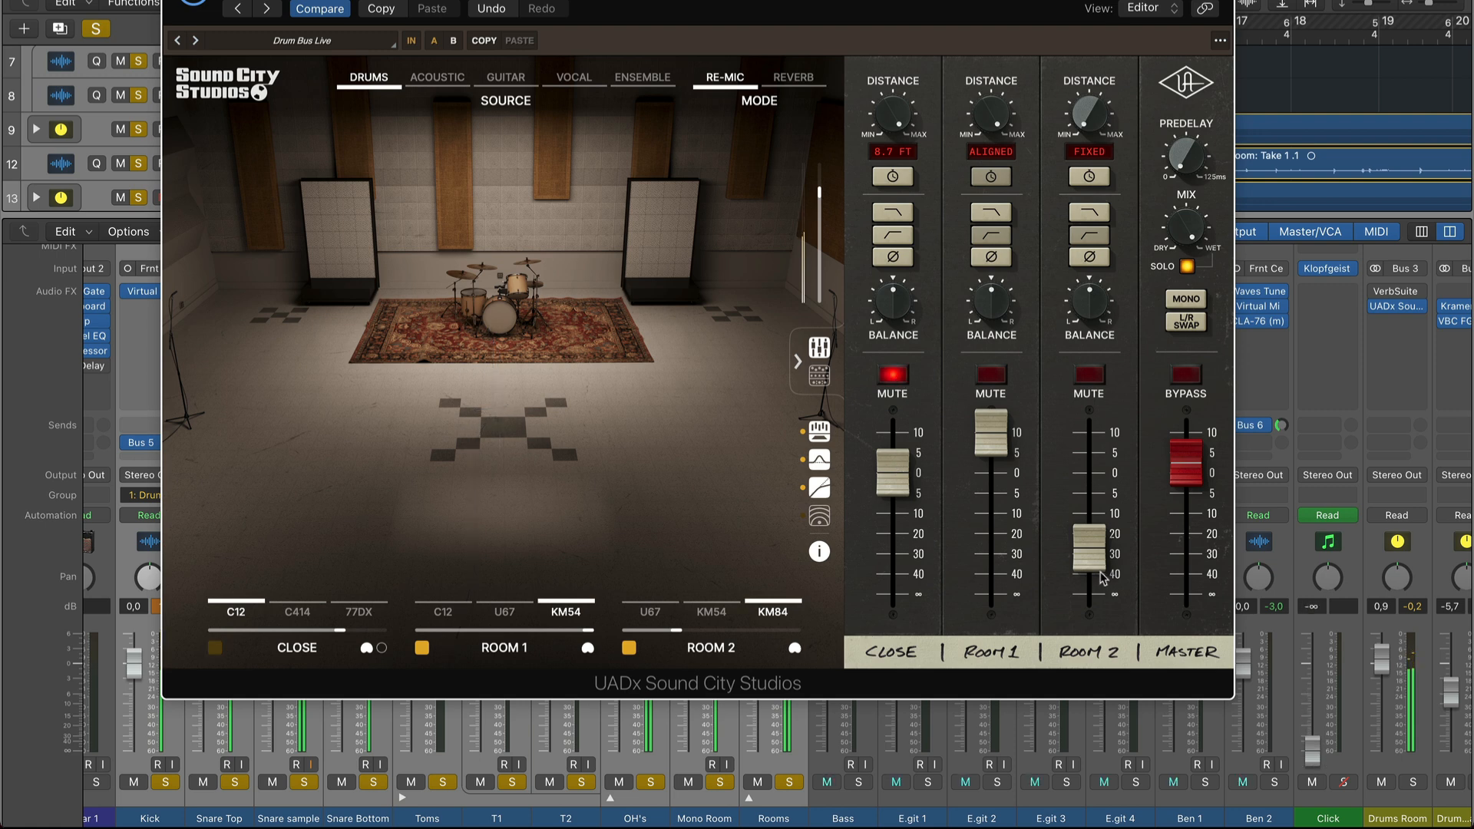
{"action": "left_click_drag", "start_coordinate": [1091, 559], "coordinate": [1090, 443]}
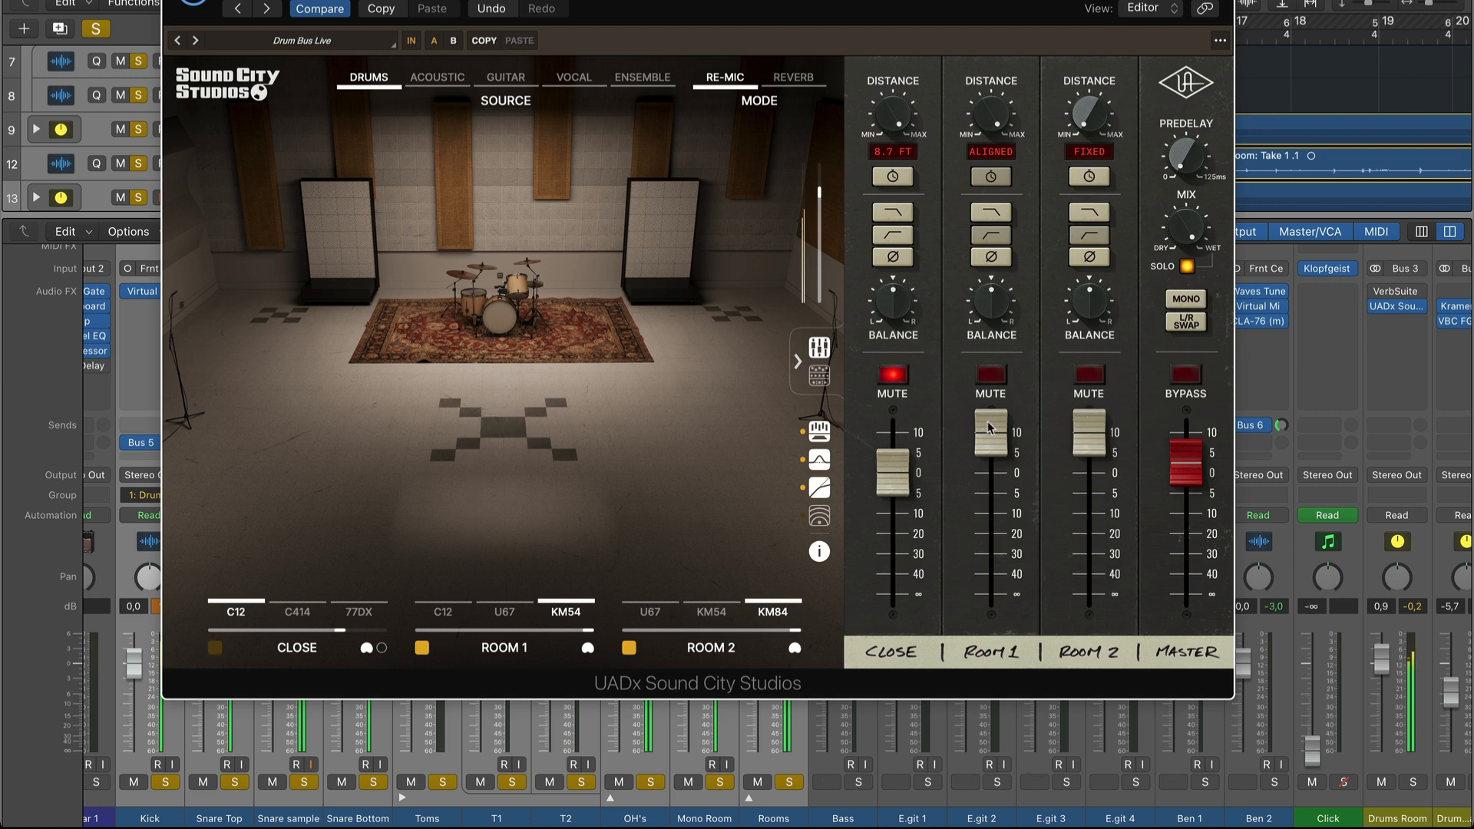
{"action": "left_click_drag", "start_coordinate": [991, 434], "coordinate": [992, 672]}
{"action": "left_click_drag", "start_coordinate": [896, 481], "coordinate": [895, 495]}
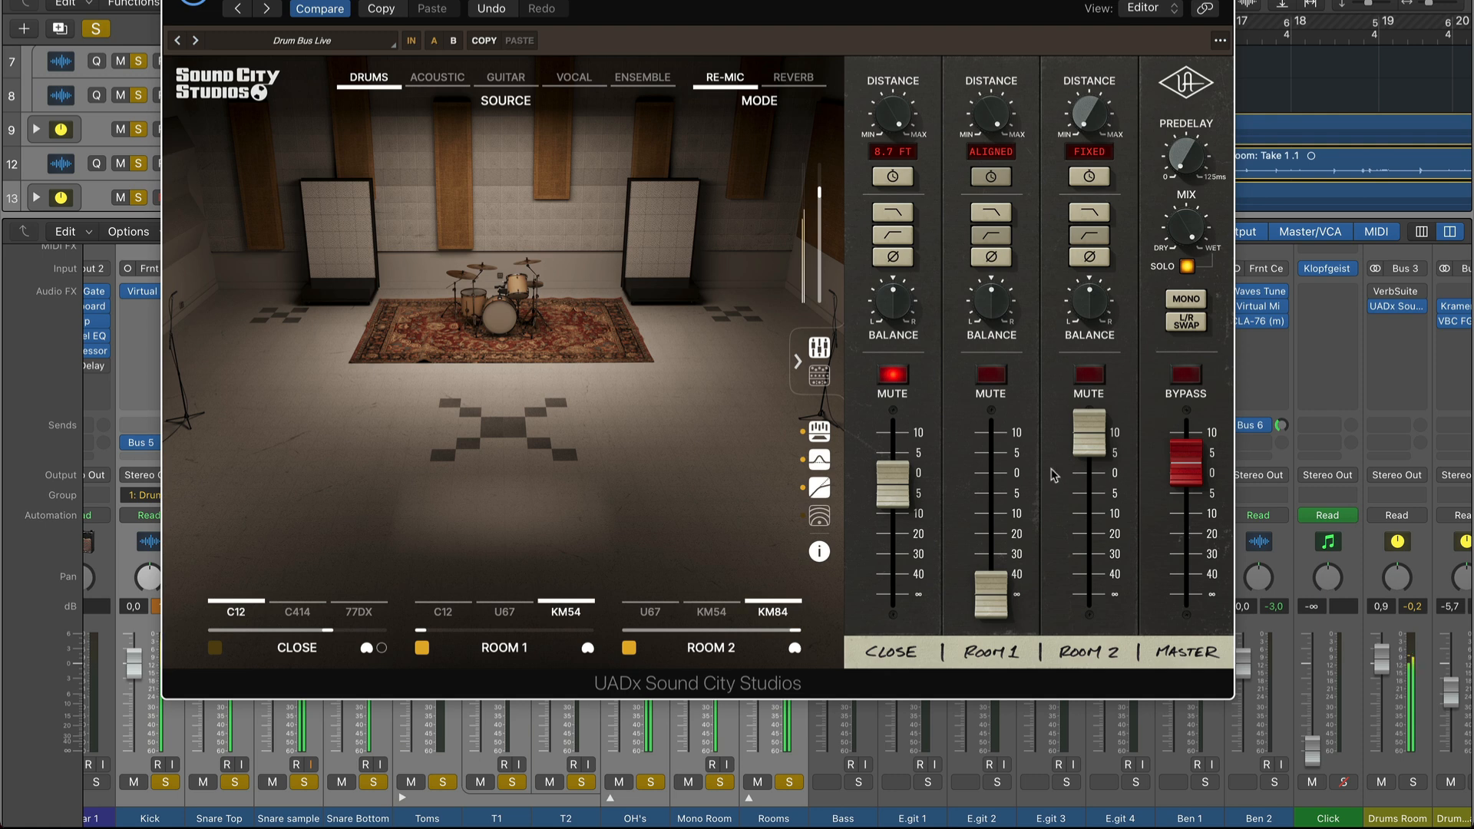
Compare the U67, KM54 and KM84 microphones on Room 2, ending on the KM84.
{"action": "left_click", "coordinate": [650, 557]}
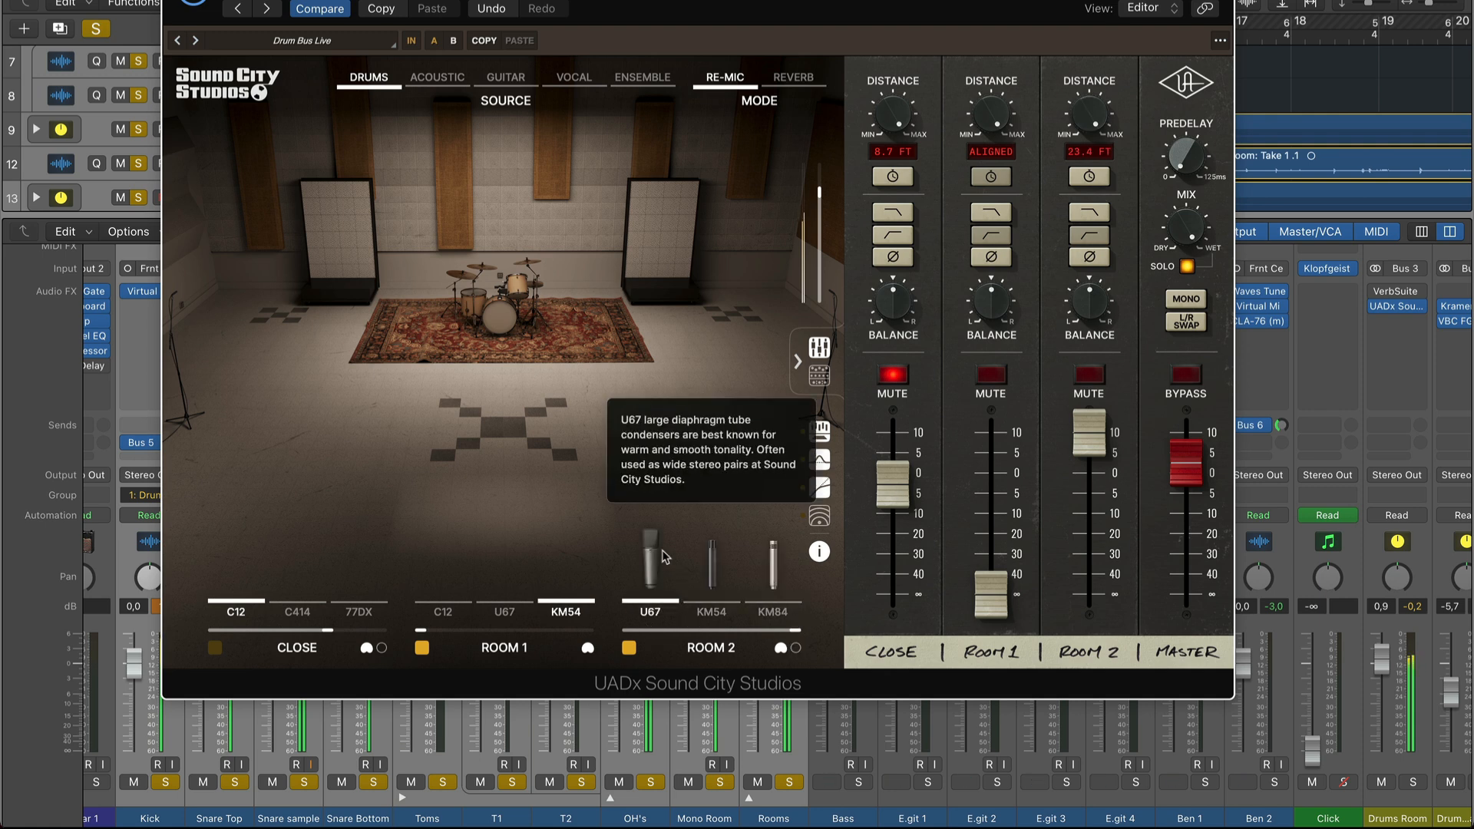
{"action": "left_click", "coordinate": [713, 571]}
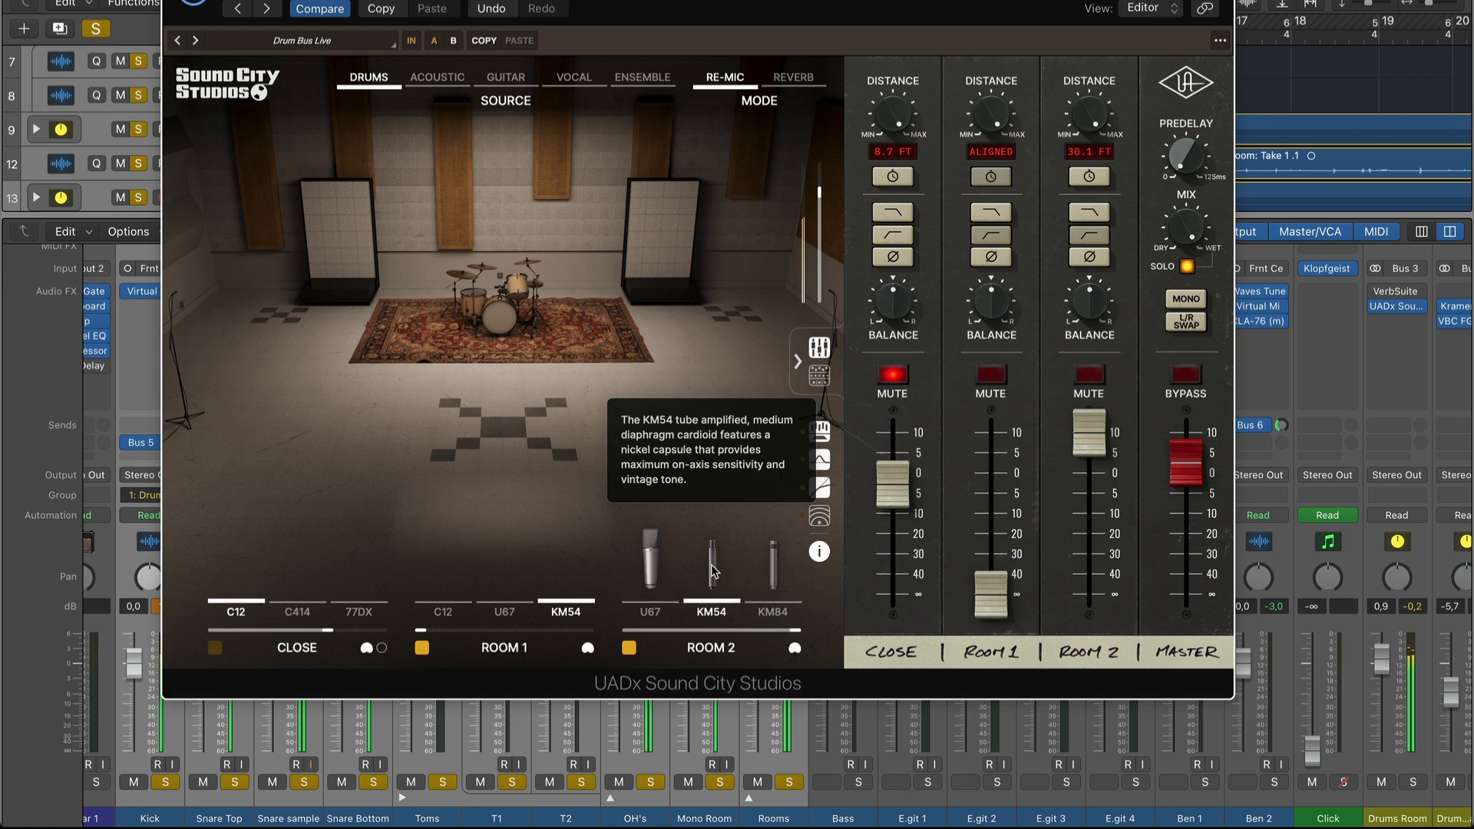
{"action": "left_click", "coordinate": [774, 574]}
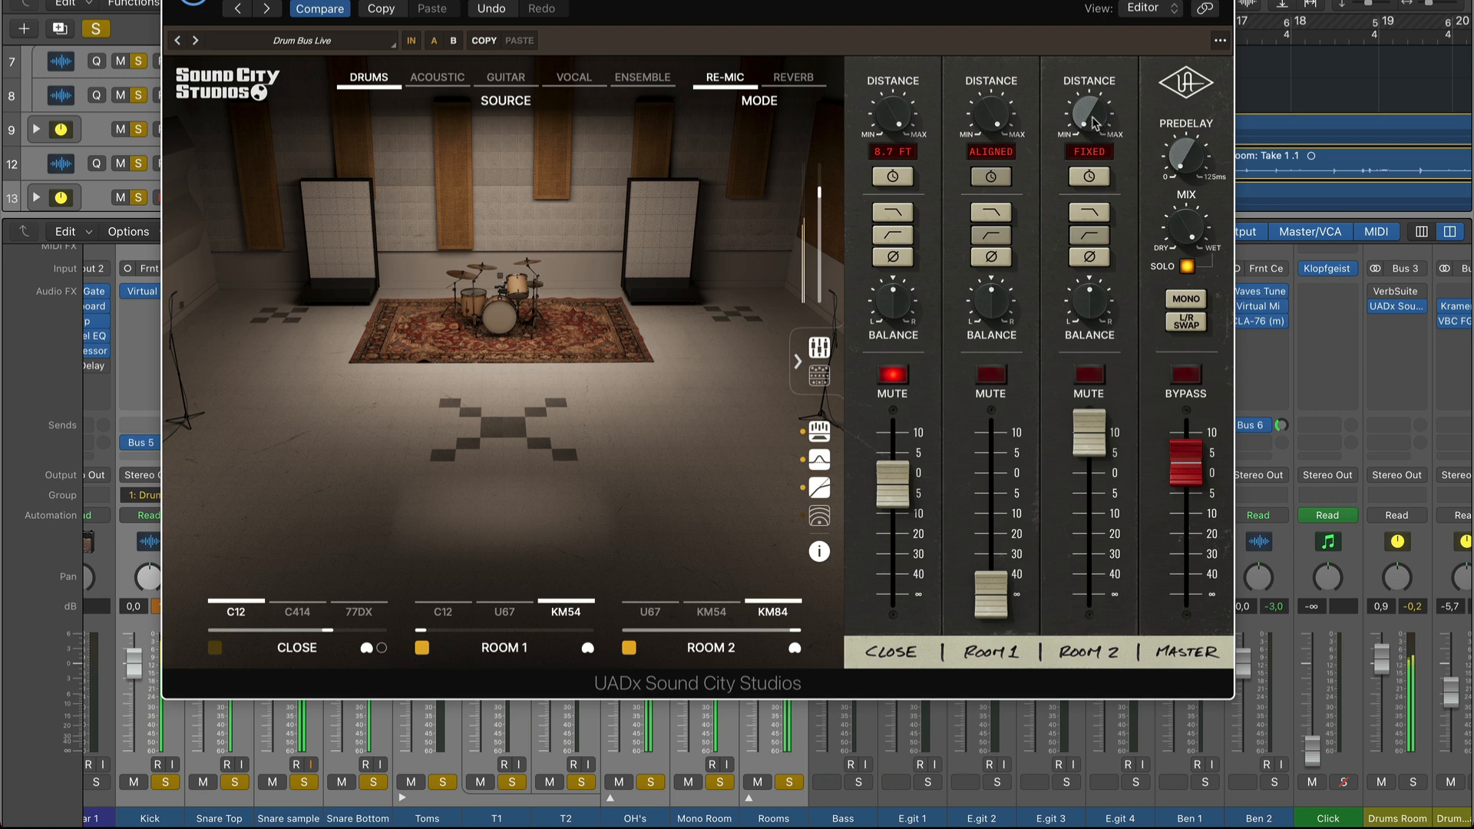
Rebalance the room microphones with the Room 1 fader just below 0 and Room 2 at about -5, and close the plug-in.
{"action": "left_click_drag", "start_coordinate": [1088, 440], "coordinate": [1066, 693]}
{"action": "left_click_drag", "start_coordinate": [996, 611], "coordinate": [999, 483]}
{"action": "left_click_drag", "start_coordinate": [1075, 587], "coordinate": [1094, 496]}
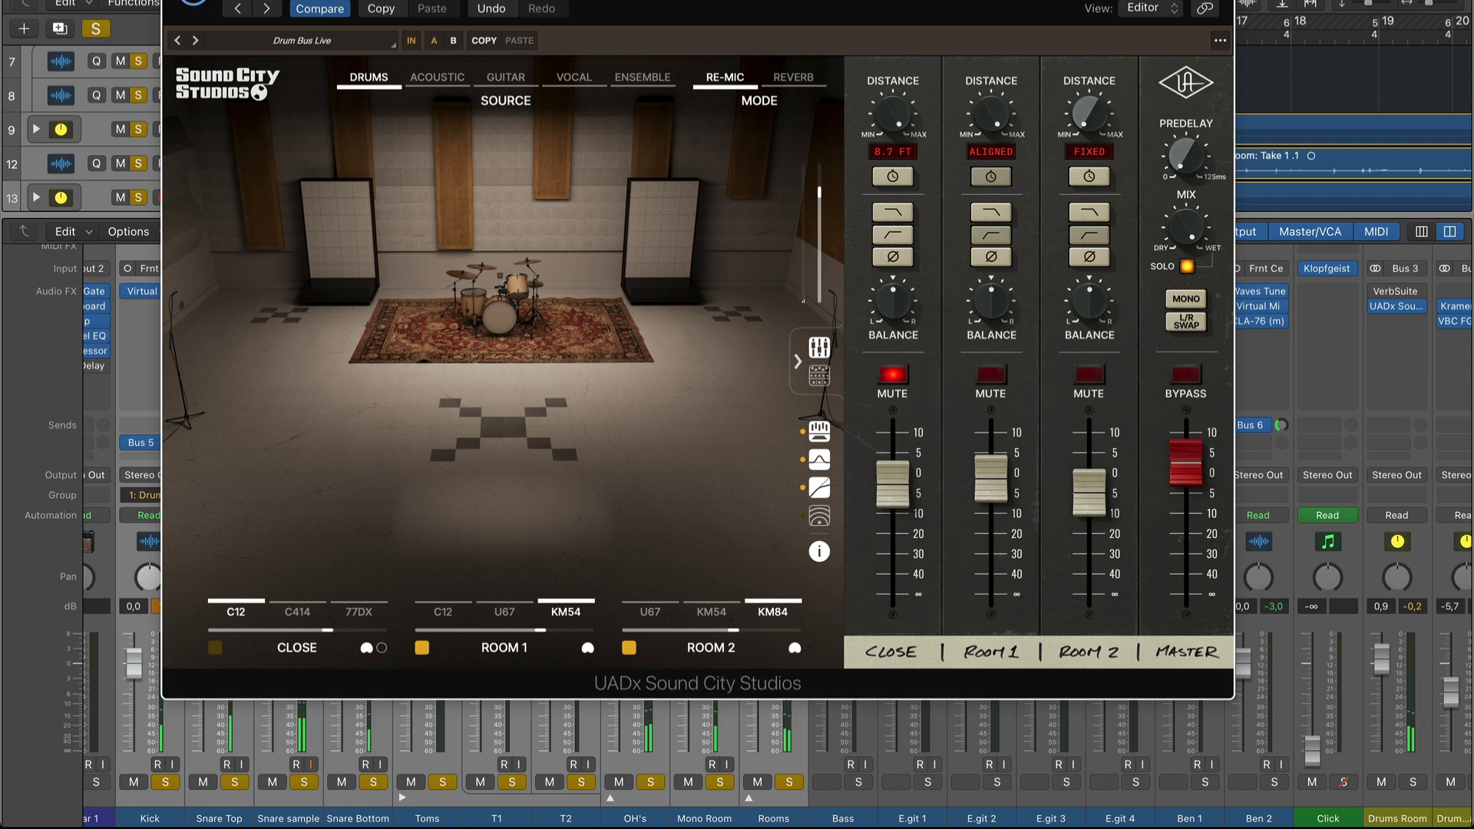
{"action": "left_click", "coordinate": [173, 1]}
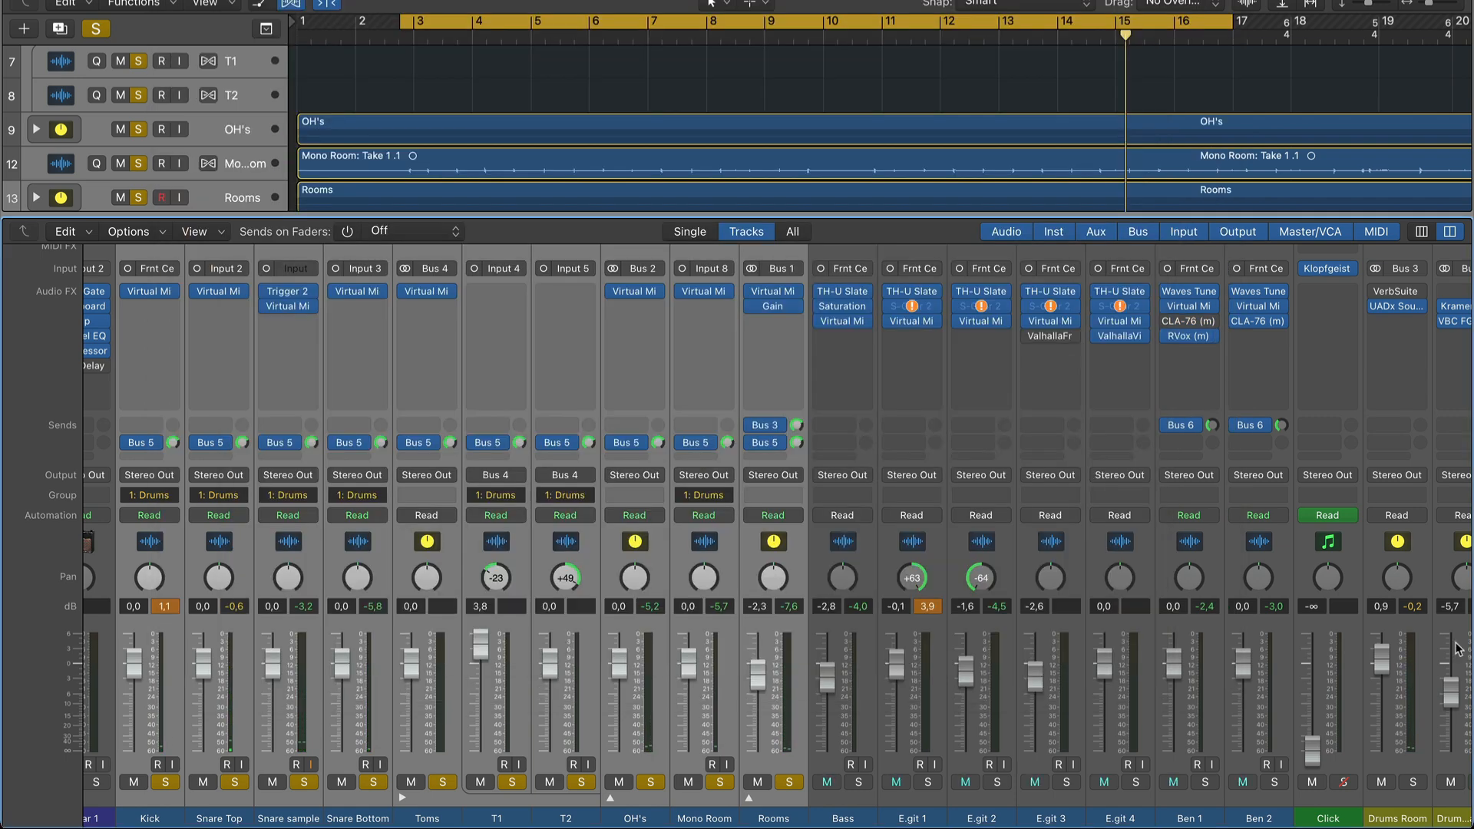
Play the full mix with the drum tracks unsoloed and lower the Drums Room fader to -6.2 dB.
{"action": "key", "text": "space"}
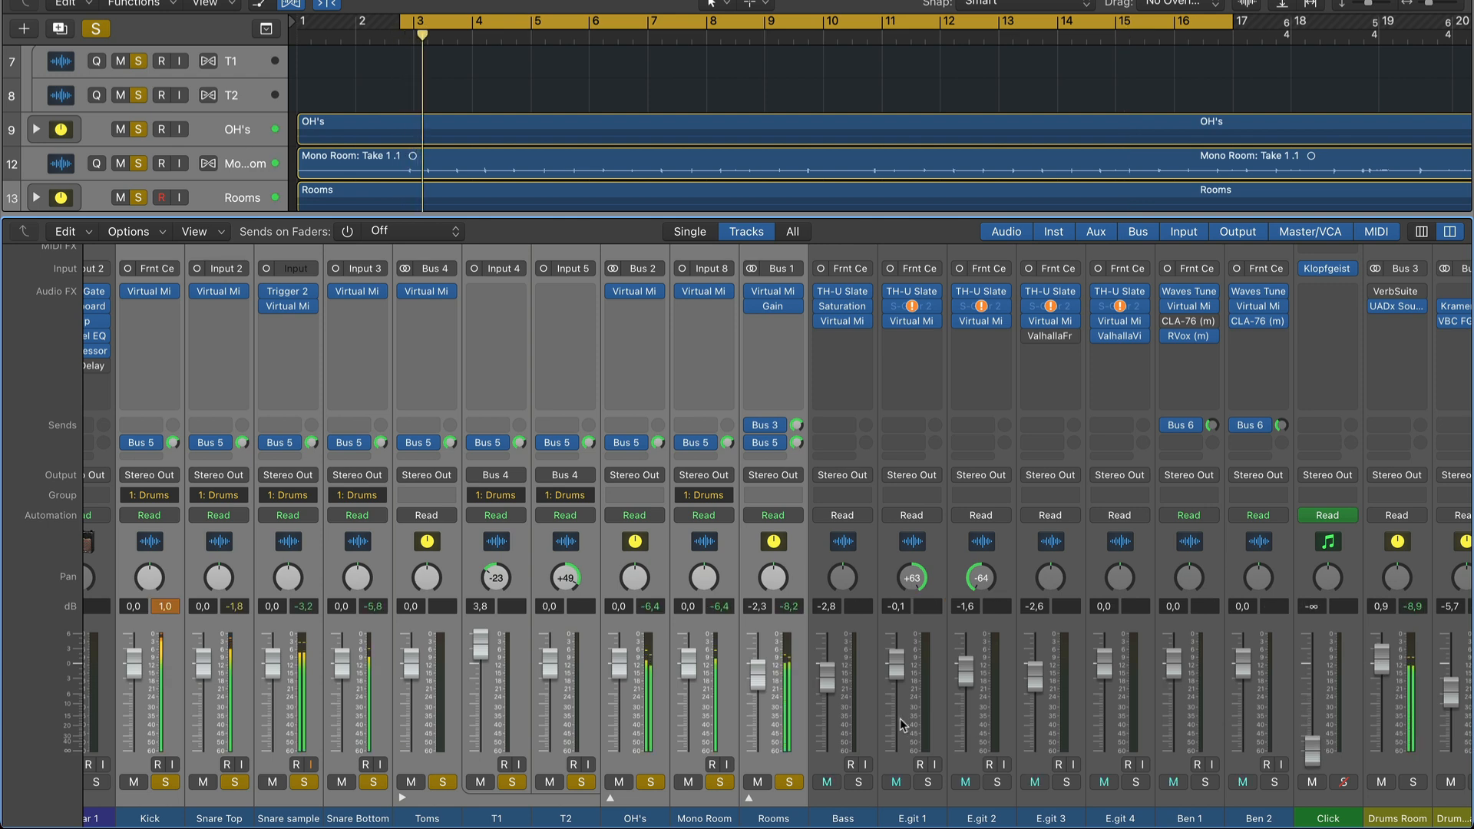
{"action": "left_click", "coordinate": [791, 780], "text": "alt"}
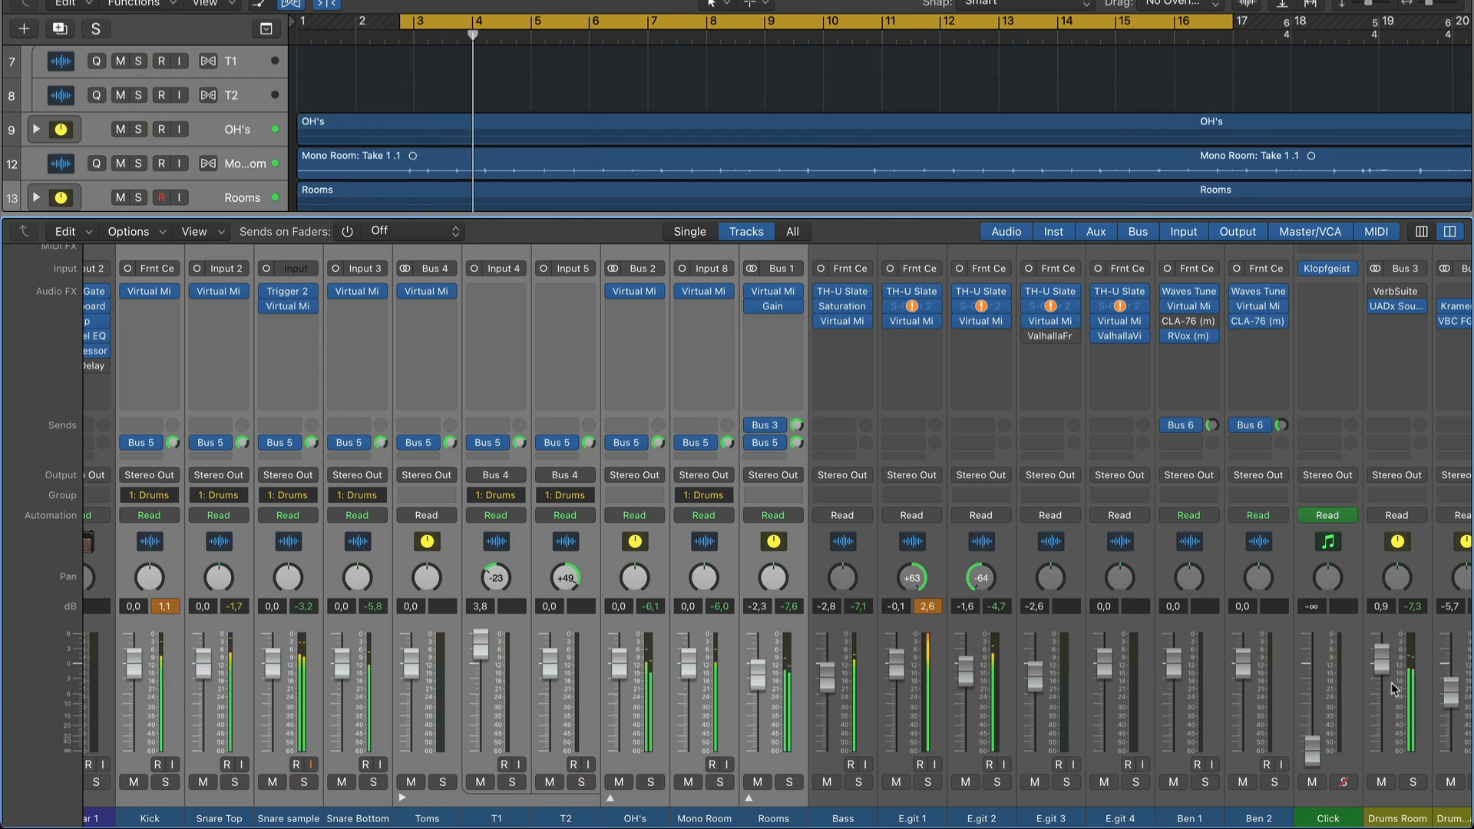
{"action": "left_click_drag", "start_coordinate": [1387, 666], "coordinate": [1386, 705]}
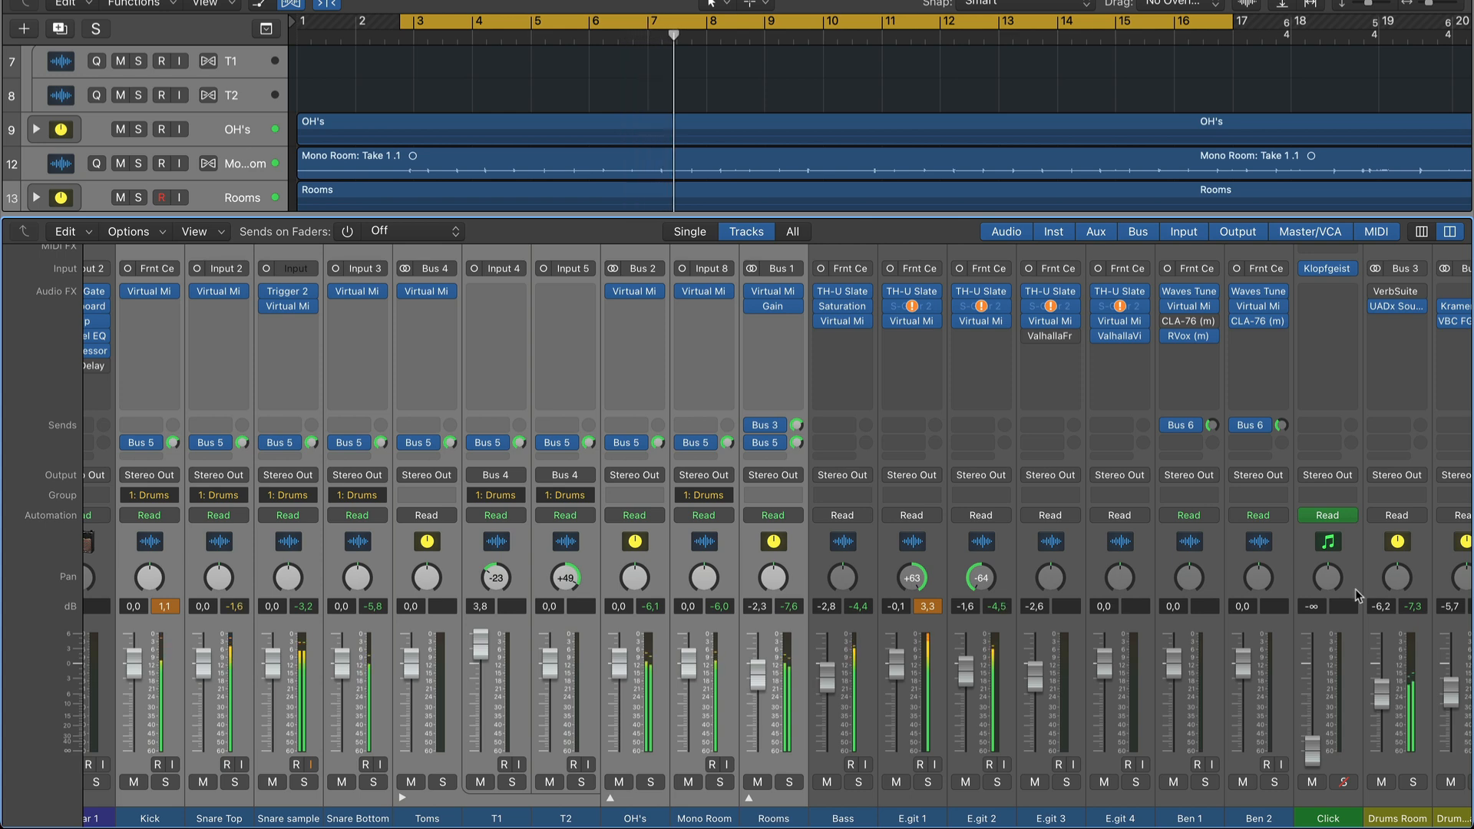
Compare the mix with Drums Room muted and unmuted, and fine-tune its fader to -5.4 dB.
{"action": "left_click", "coordinate": [1382, 782]}
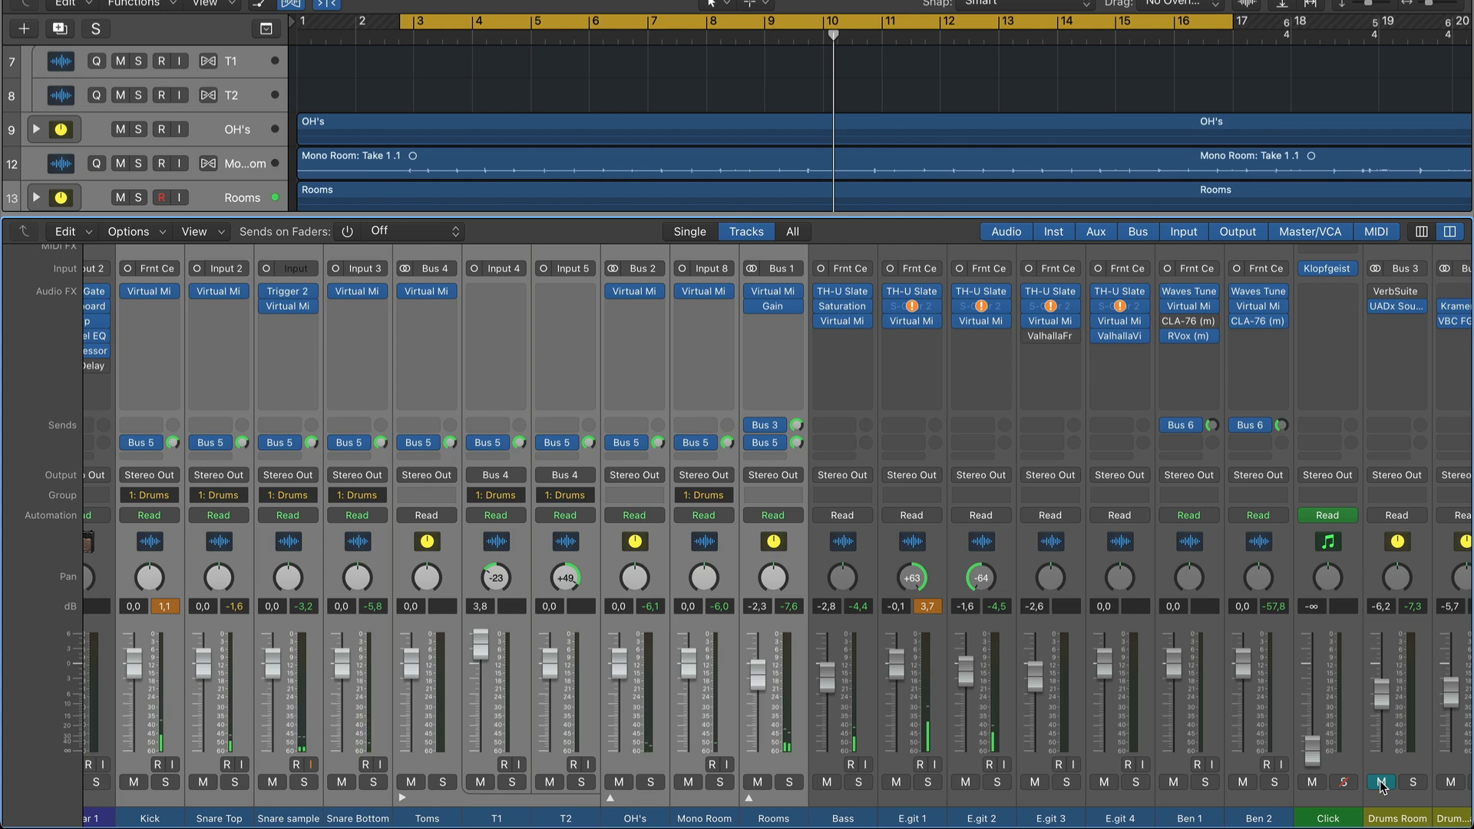
{"action": "key", "text": "space"}
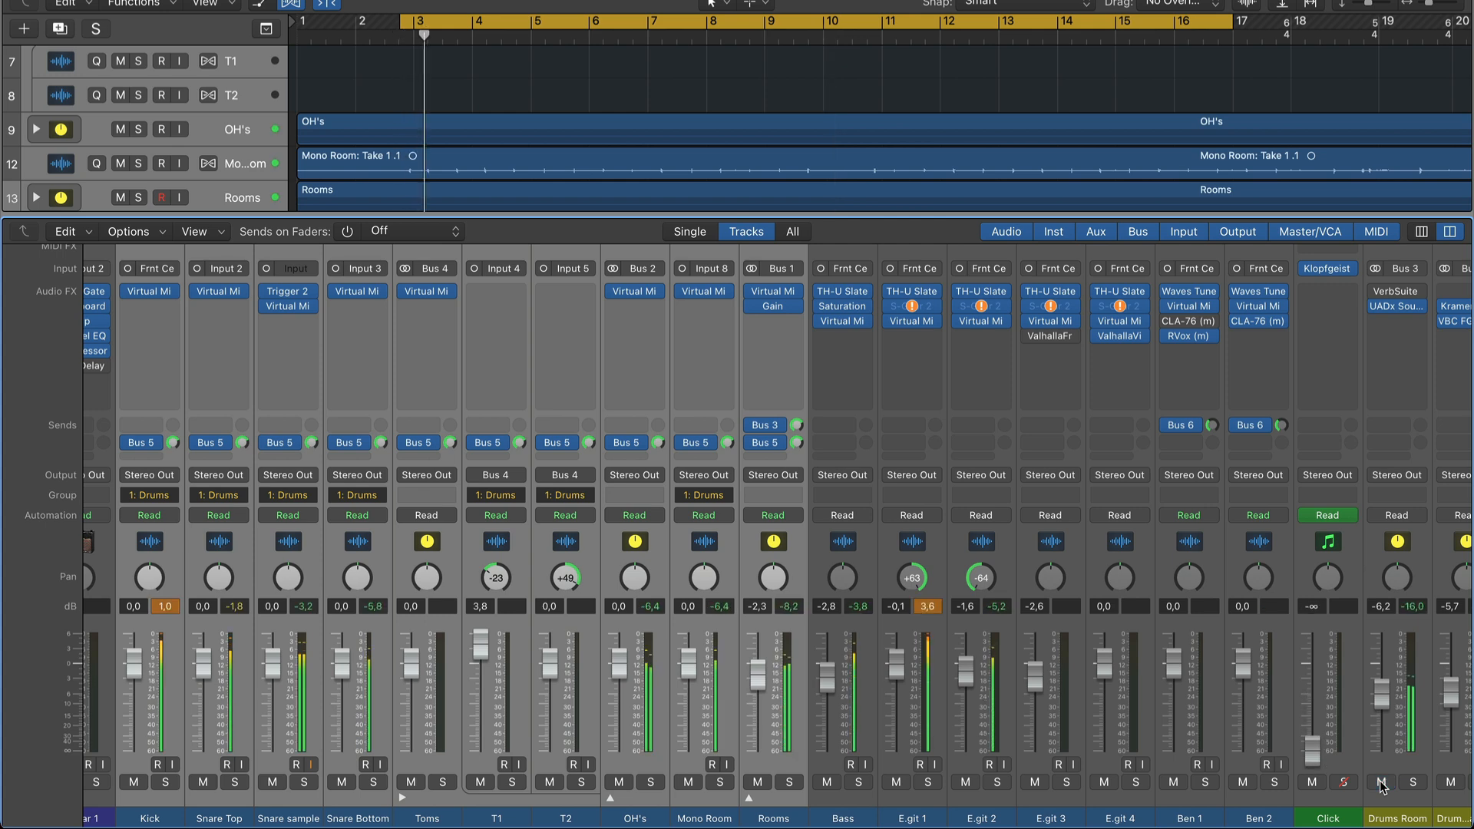
{"action": "mouse_move", "coordinate": [1382, 694]}
{"action": "left_mouse_down"}
{"action": "mouse_move", "coordinate": [1381, 635]}
{"action": "mouse_move", "coordinate": [1382, 702]}
{"action": "mouse_move", "coordinate": [1392, 691]}
{"action": "left_mouse_up"}
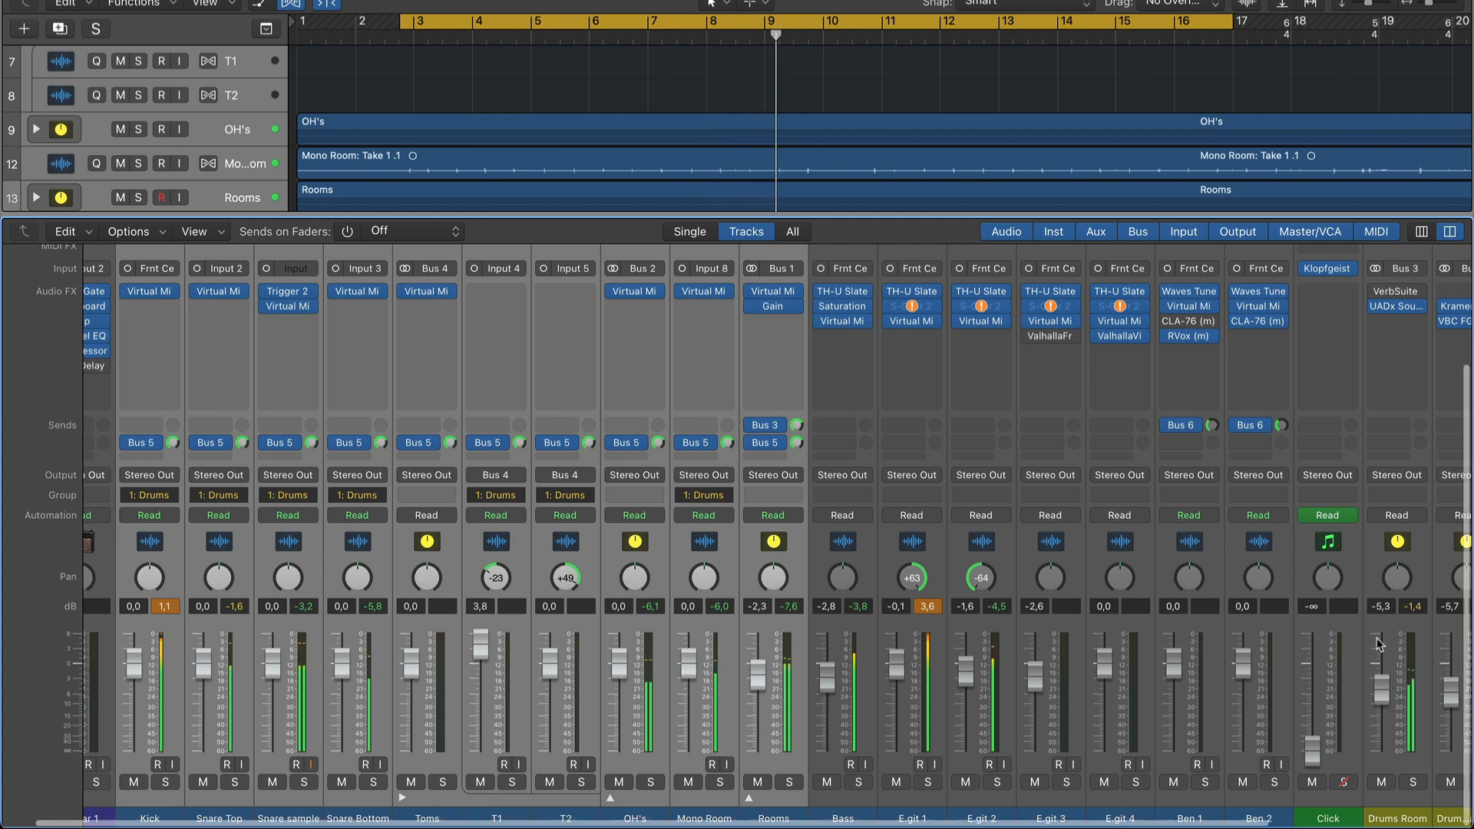
{"action": "scroll", "coordinate": [1392, 695], "scroll_direction": "right", "scroll_amount": 3}
{"action": "left_click_drag", "start_coordinate": [1295, 688], "coordinate": [1295, 688]}
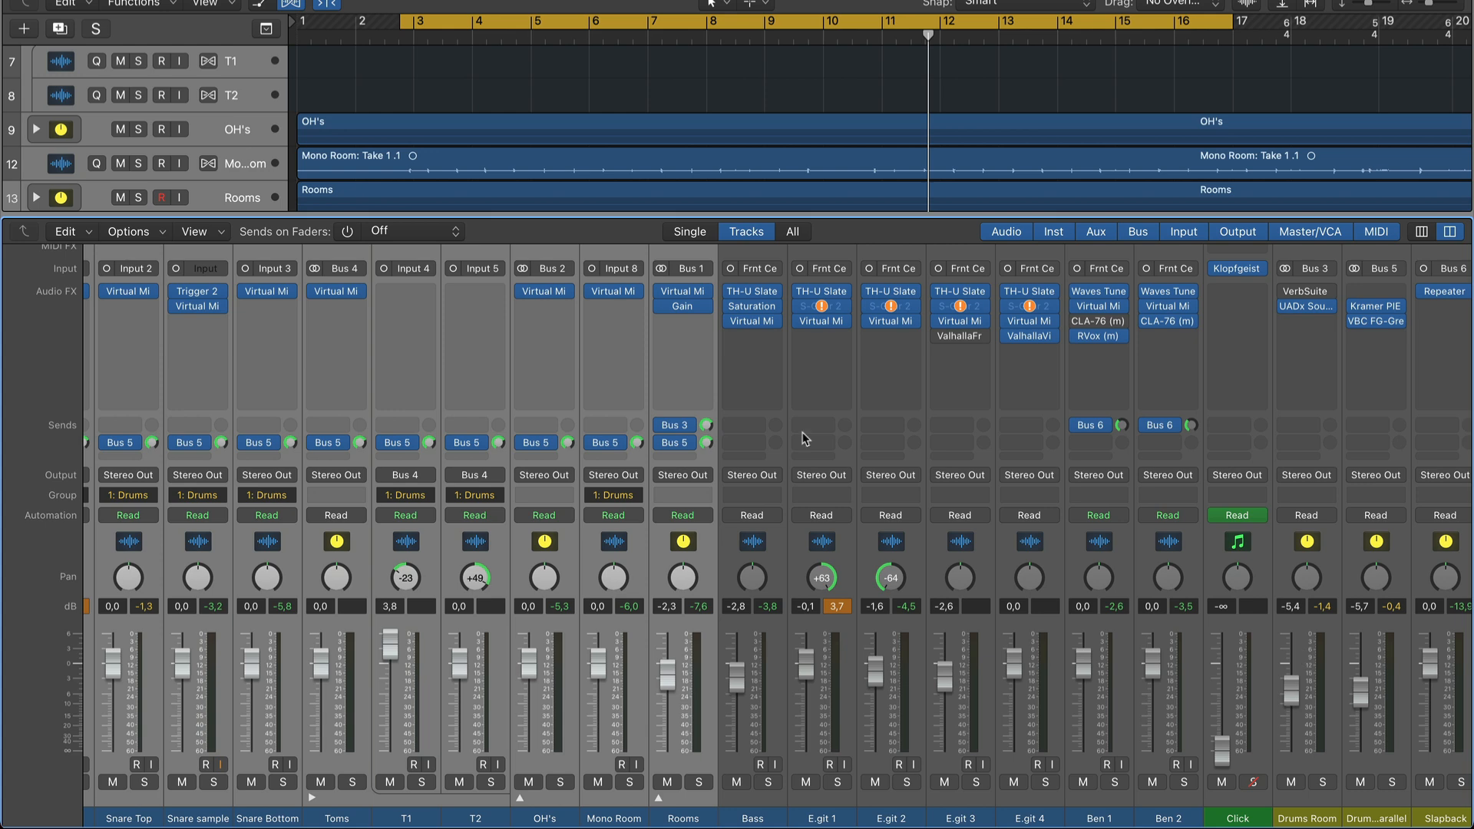
Switch the Rooms channel's Bus 3 send to Pre Fader and look over the channel's Virtual Mix Rack processing.
{"action": "left_click", "coordinate": [691, 426]}
{"action": "left_click", "coordinate": [707, 696]}
{"action": "left_click", "coordinate": [690, 427]}
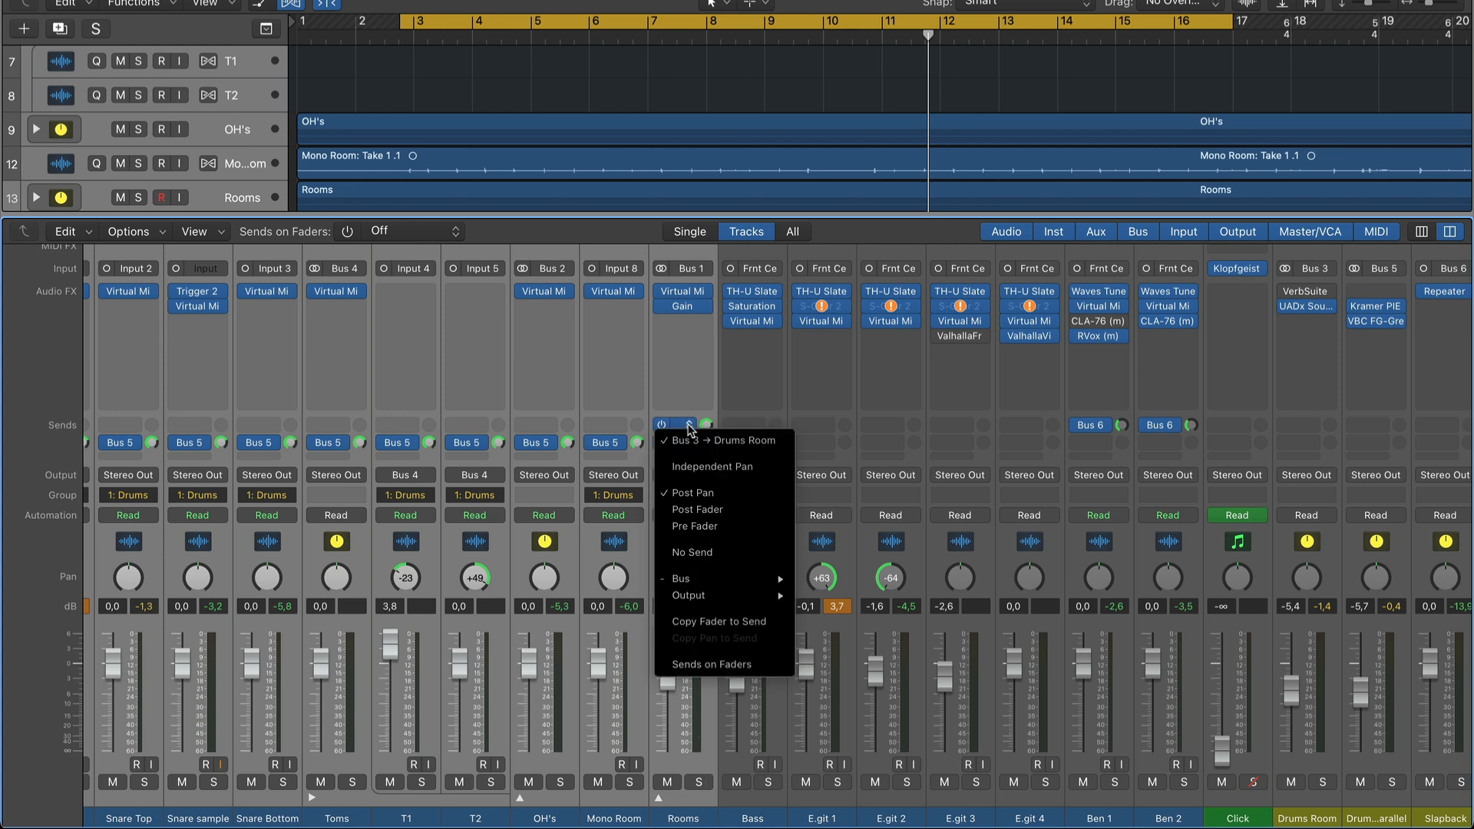
{"action": "left_click", "coordinate": [695, 527]}
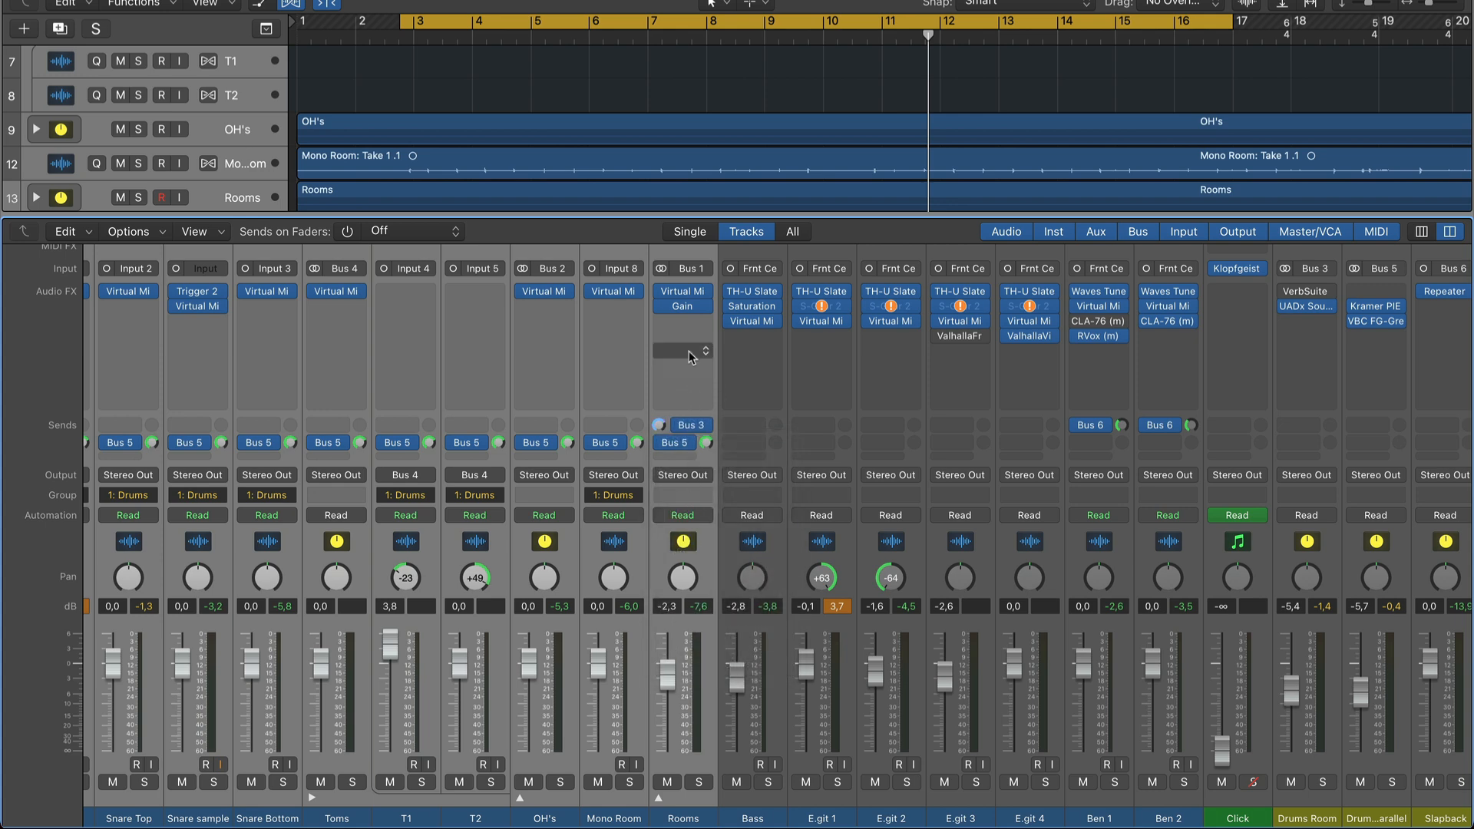
{"action": "left_click", "coordinate": [685, 295]}
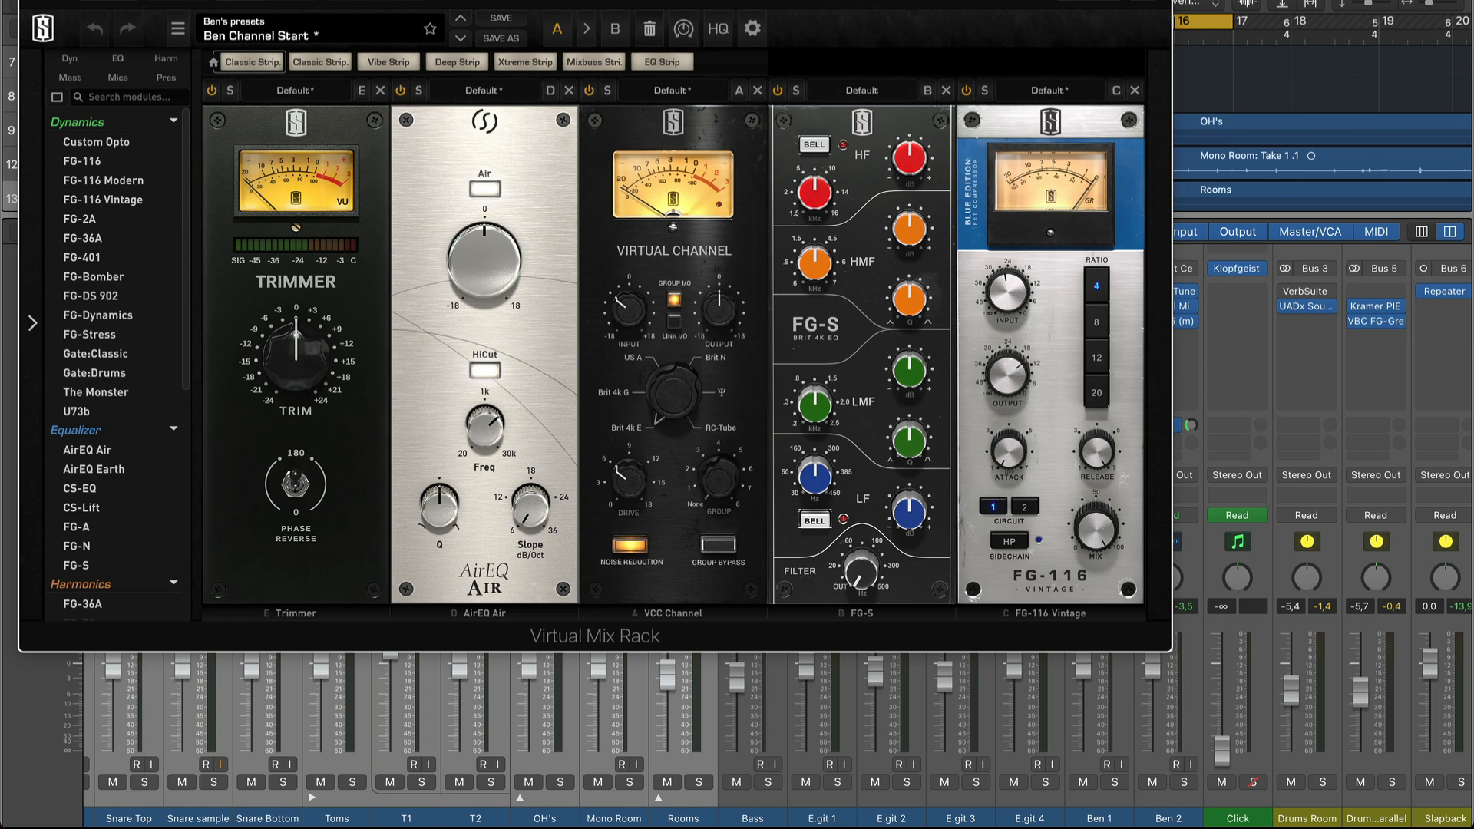
{"action": "key", "text": "super+w"}
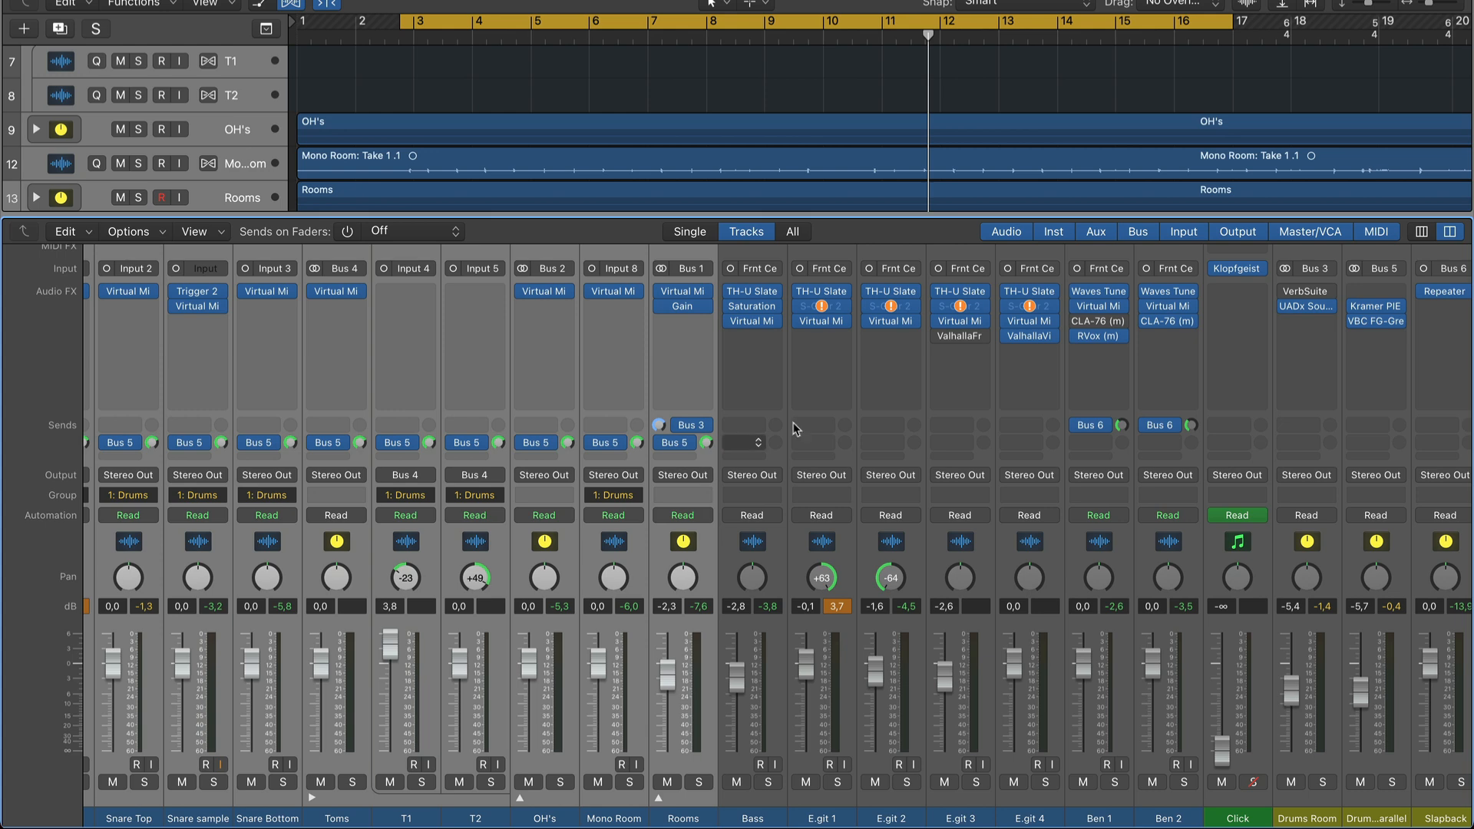
Play the mix, raise the Drums Room fader to -0.3 dB and solo that channel.
{"action": "key", "text": "space"}
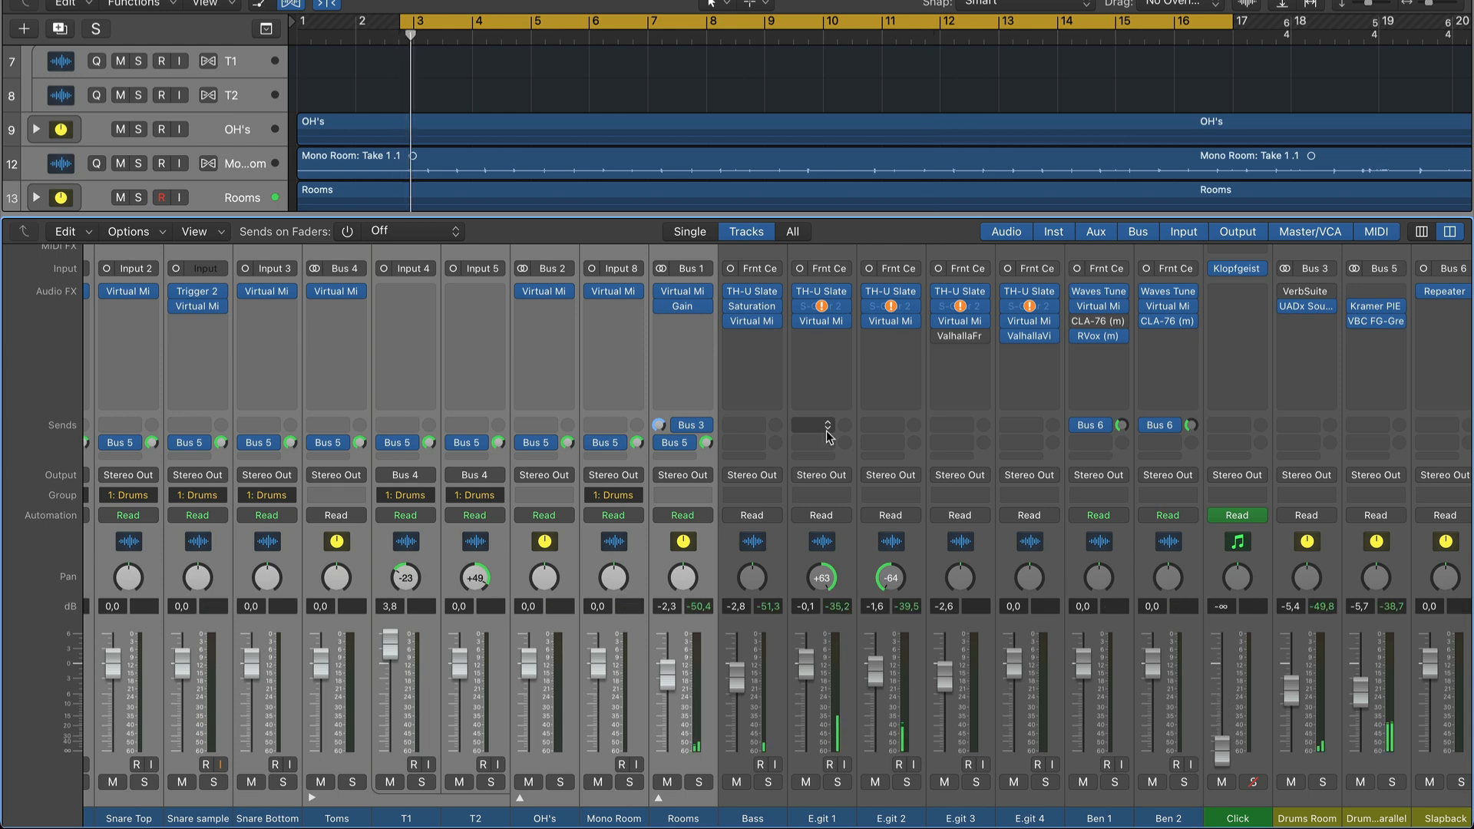
{"action": "scroll", "coordinate": [828, 434], "scroll_direction": "right", "scroll_amount": 3}
{"action": "left_click_drag", "start_coordinate": [1227, 690], "coordinate": [1227, 662]}
{"action": "left_click", "coordinate": [1259, 782]}
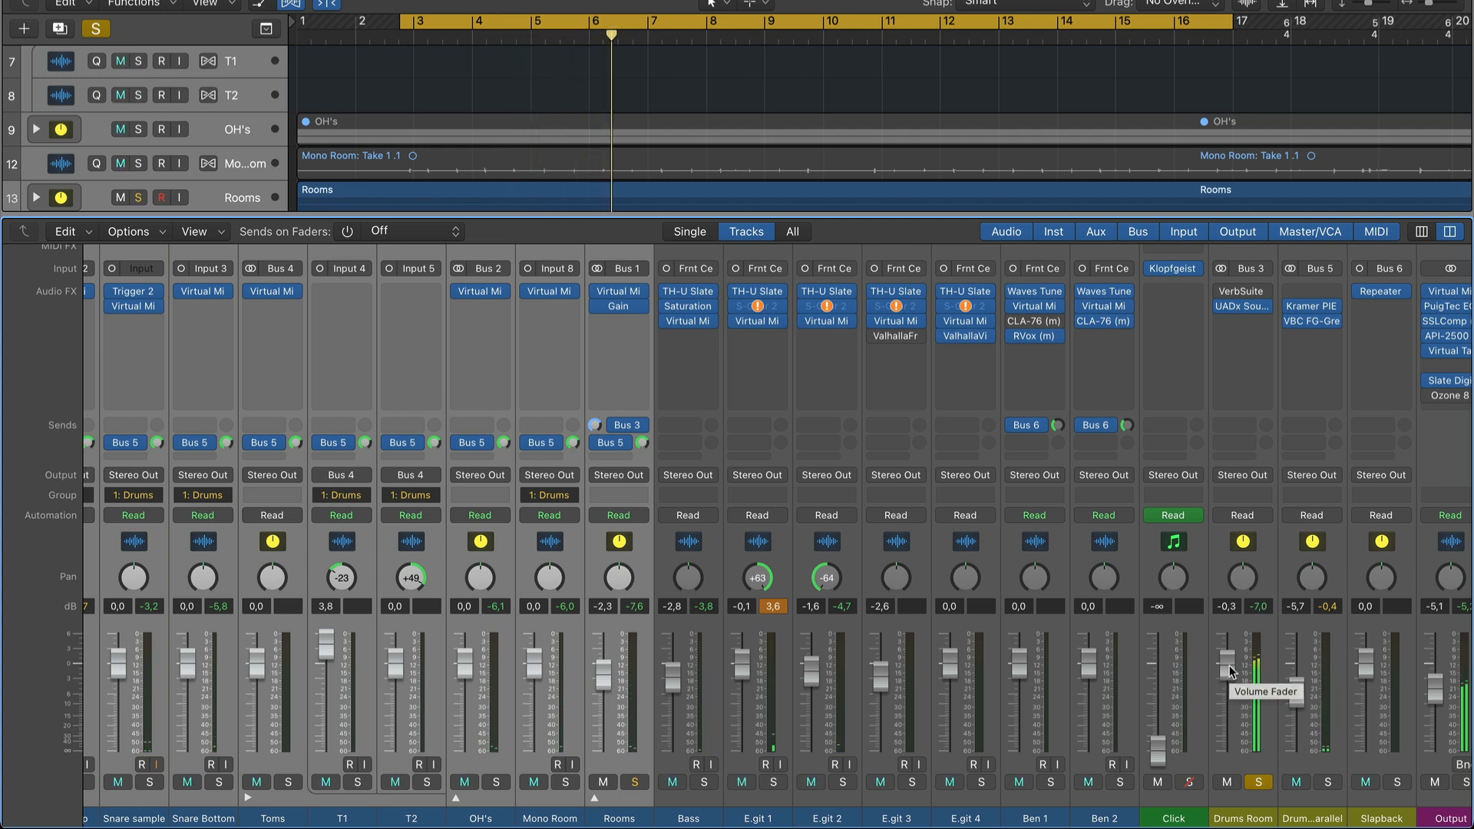
In the Drums Room's Sound City Studios plug-in, raise Room 1 slightly above 0, nudge Room 2 up and unmute Close.
{"action": "left_click", "coordinate": [1244, 307]}
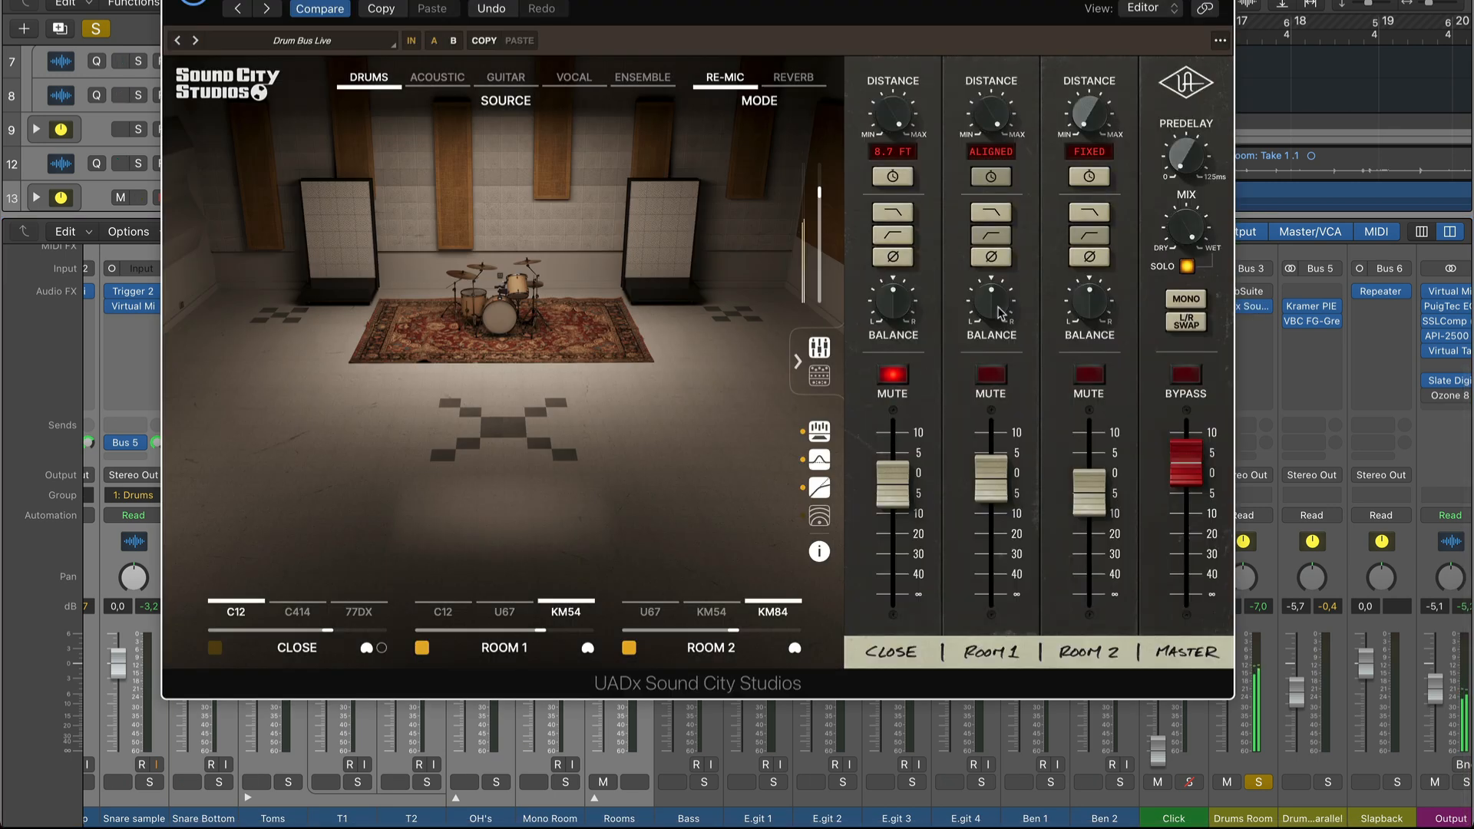
{"action": "mouse_move", "coordinate": [1001, 472]}
{"action": "left_mouse_down"}
{"action": "mouse_move", "coordinate": [1002, 445]}
{"action": "mouse_move", "coordinate": [1001, 473]}
{"action": "left_mouse_up"}
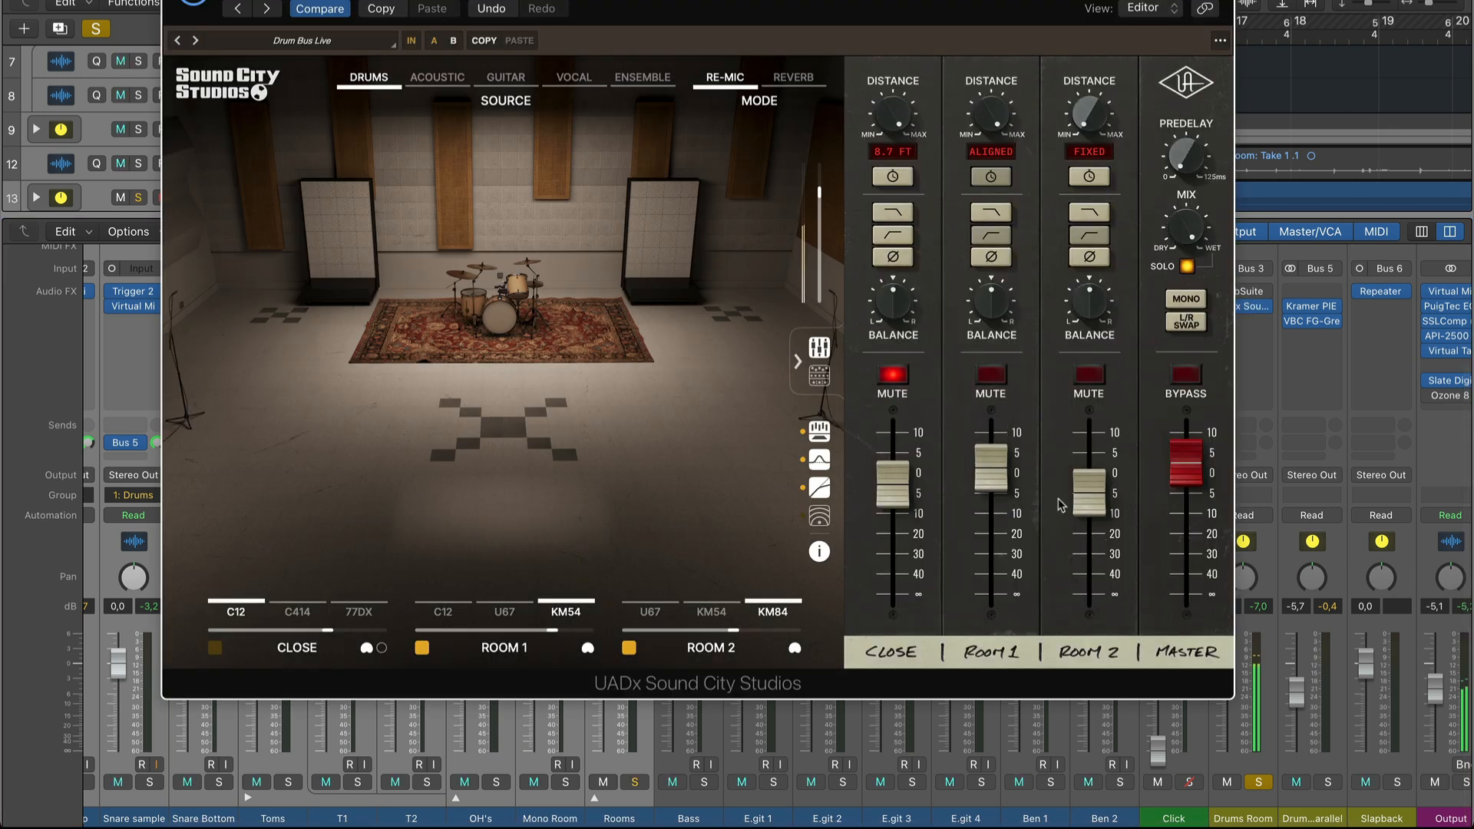
{"action": "mouse_move", "coordinate": [1086, 494]}
{"action": "left_mouse_down"}
{"action": "mouse_move", "coordinate": [1086, 447]}
{"action": "mouse_move", "coordinate": [1087, 481]}
{"action": "left_mouse_up"}
{"action": "mouse_move", "coordinate": [897, 468]}
{"action": "left_mouse_down"}
{"action": "mouse_move", "coordinate": [895, 443]}
{"action": "mouse_move", "coordinate": [898, 470]}
{"action": "left_mouse_up"}
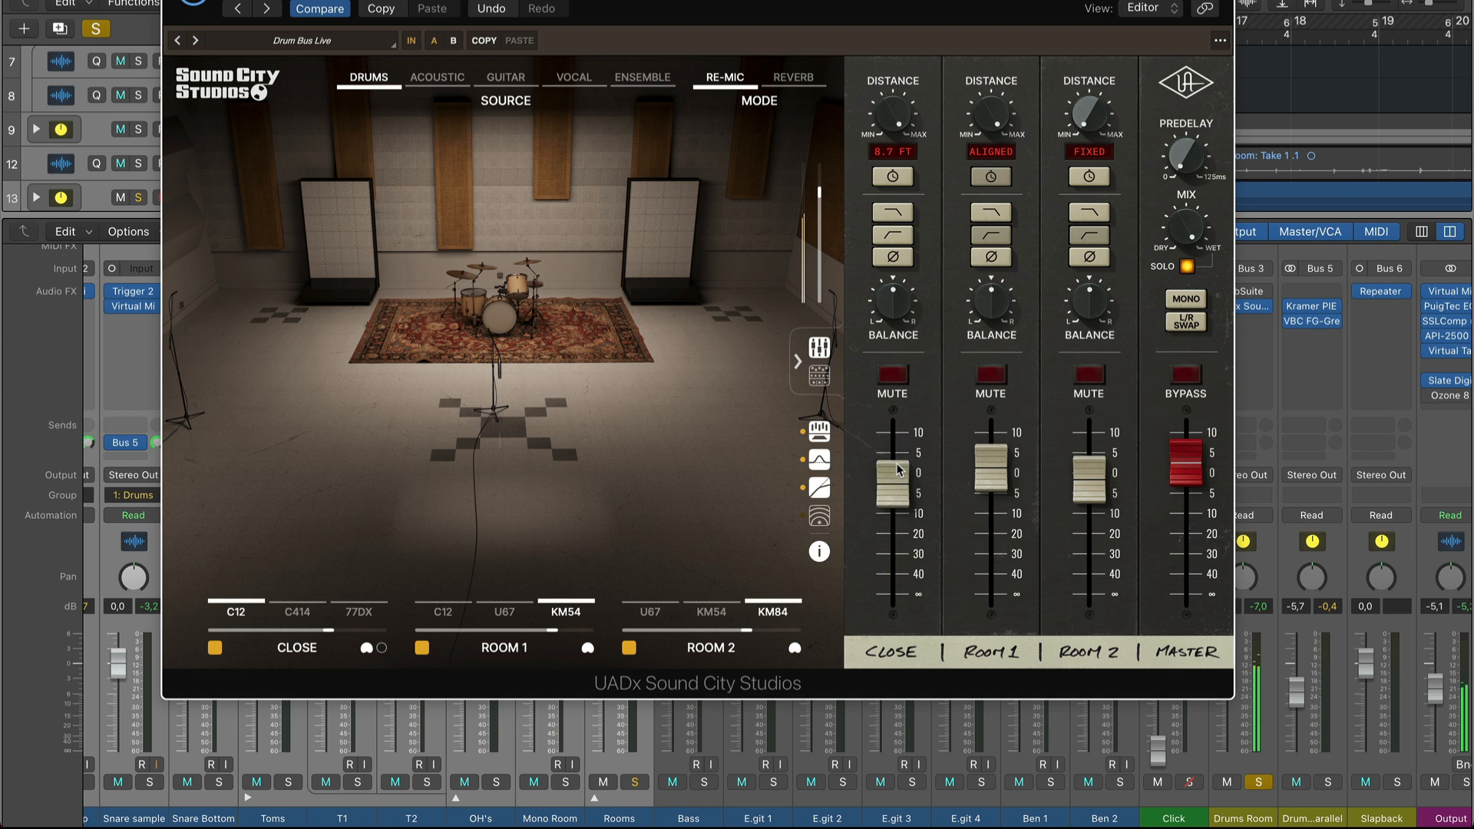
Try the 77DX on the Close position and switch the drums source setup to Tight.
{"action": "left_click", "coordinate": [369, 597]}
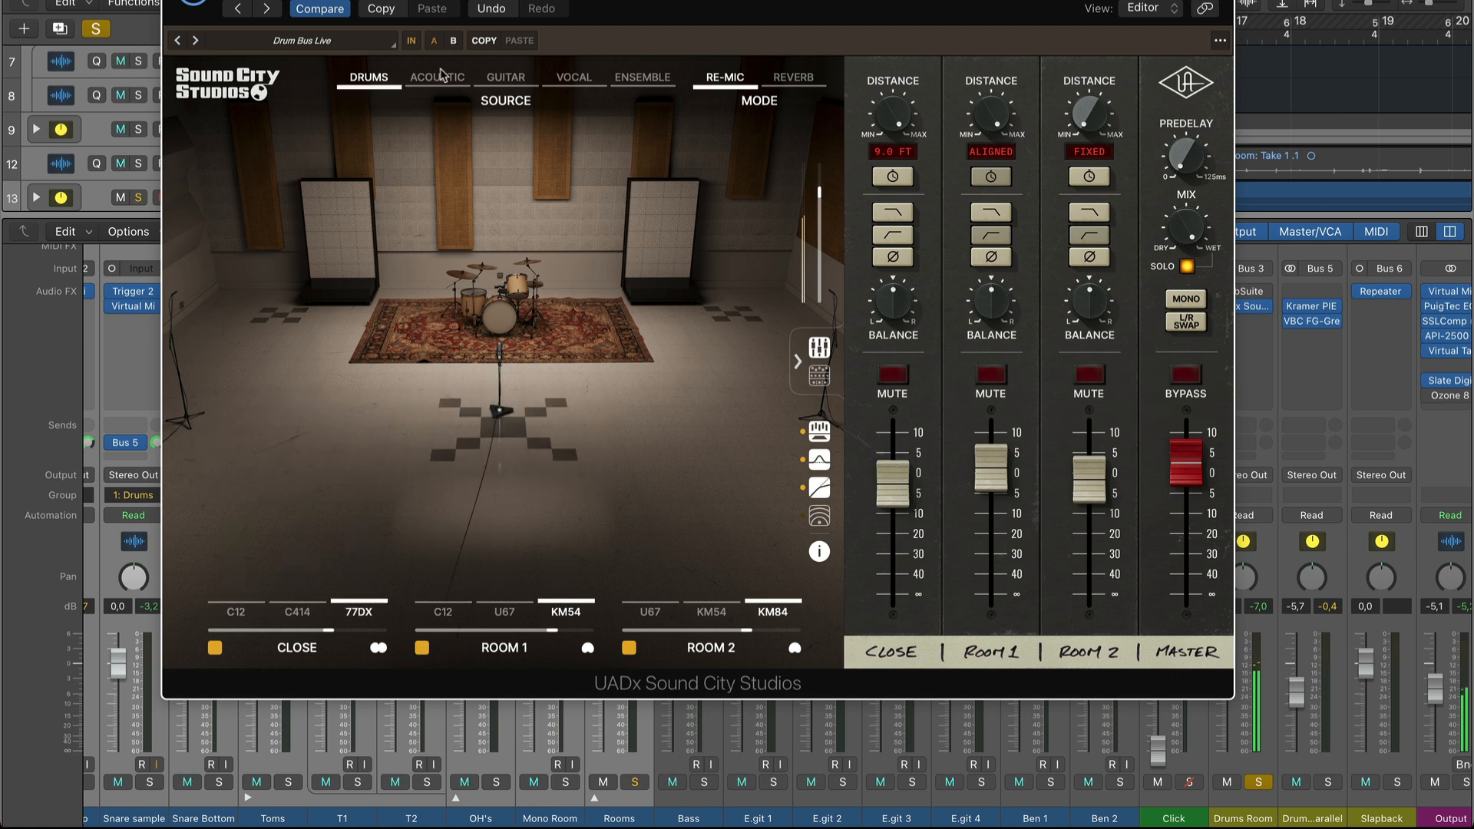
{"action": "left_click", "coordinate": [378, 84]}
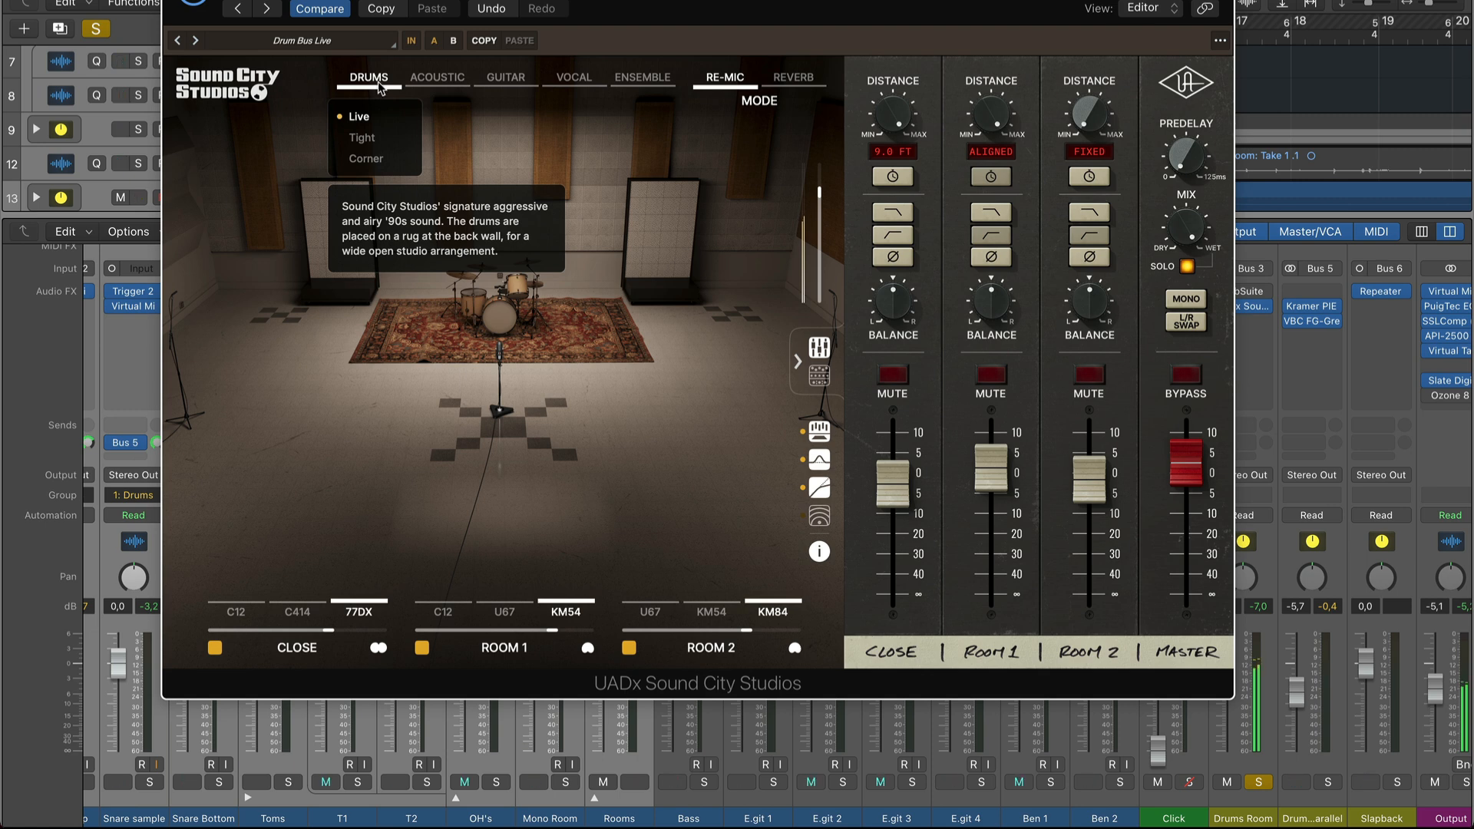
{"action": "left_click", "coordinate": [362, 137]}
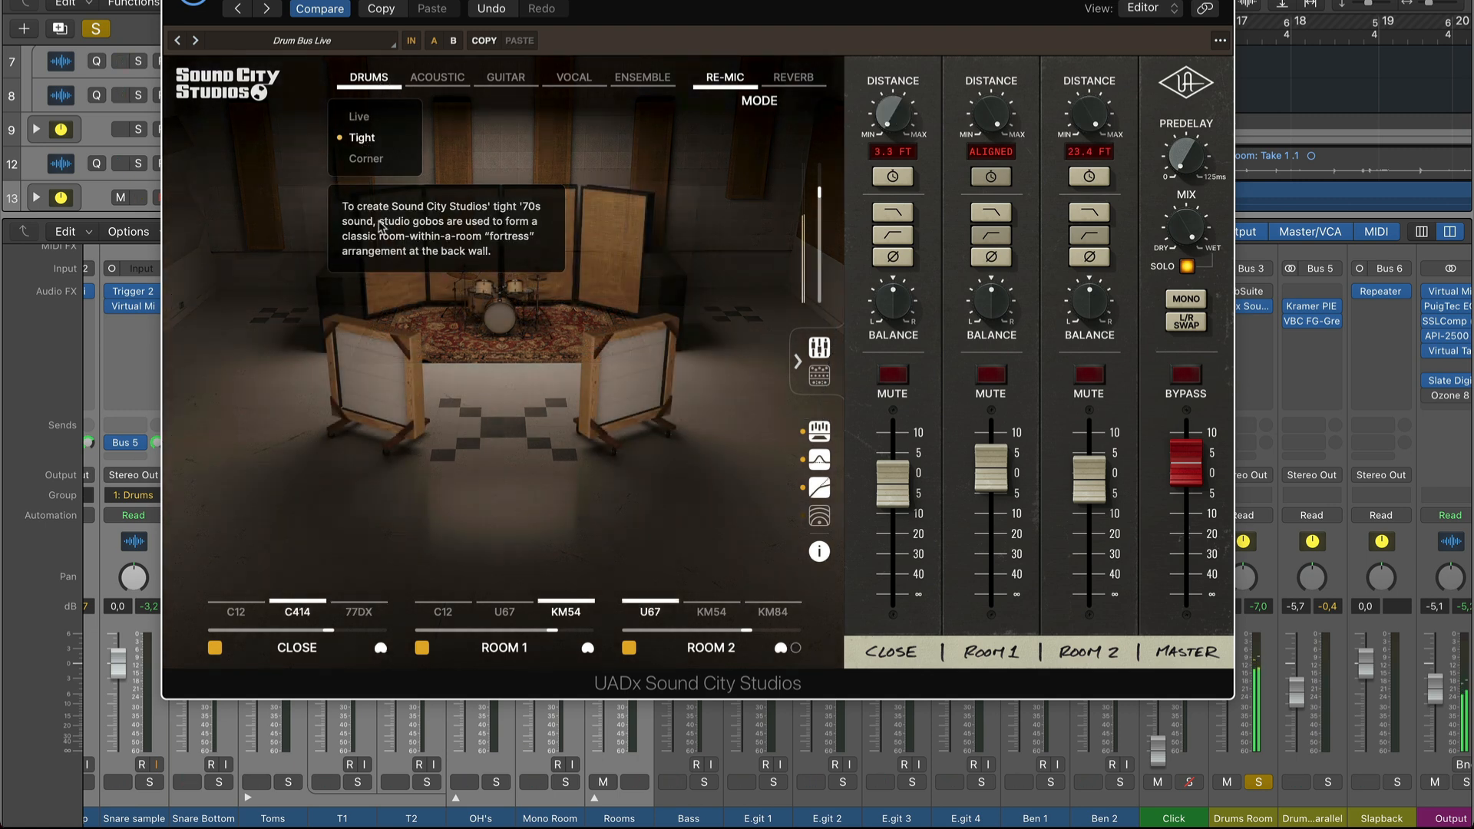
{"action": "mouse_move", "coordinate": [371, 82]}
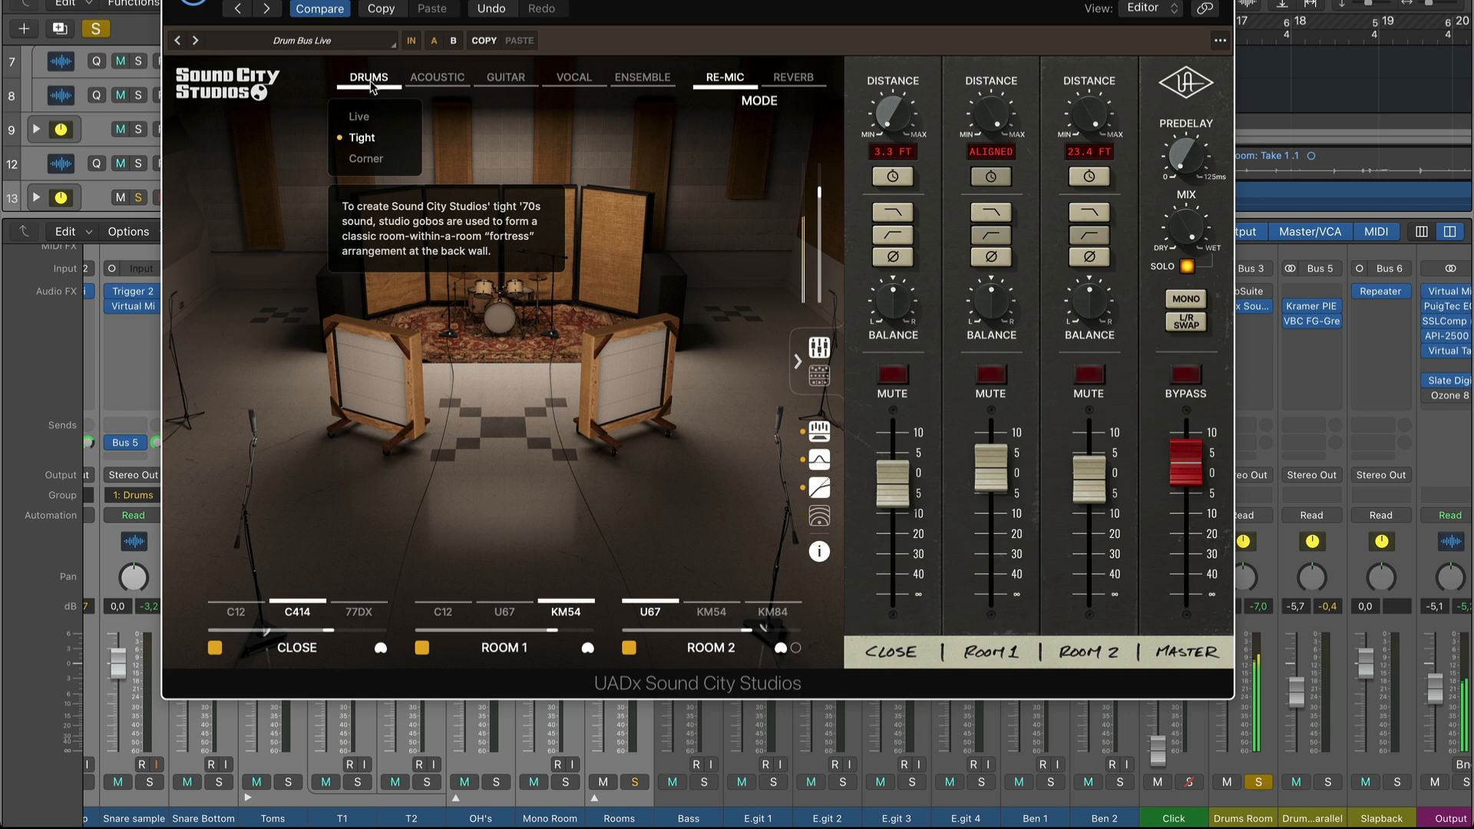
Slightly reduce the Amount and Mix of the Dynamics section in the master effects, and close the plug-in.
{"action": "left_click", "coordinate": [819, 377]}
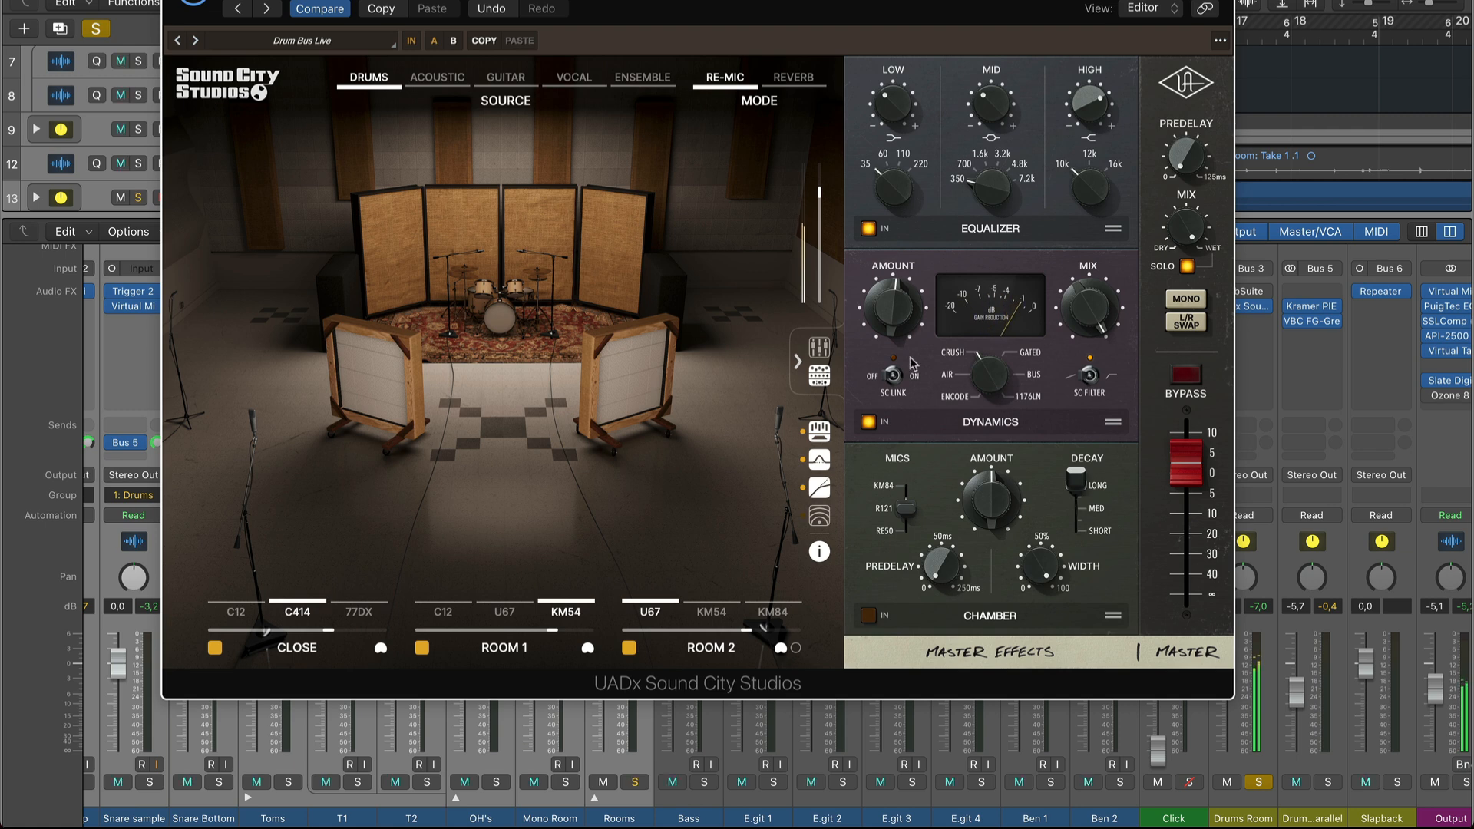
{"action": "mouse_move", "coordinate": [890, 286]}
{"action": "left_mouse_down"}
{"action": "mouse_move", "coordinate": [882, 184]}
{"action": "mouse_move", "coordinate": [907, 309]}
{"action": "mouse_move", "coordinate": [902, 292]}
{"action": "left_mouse_up"}
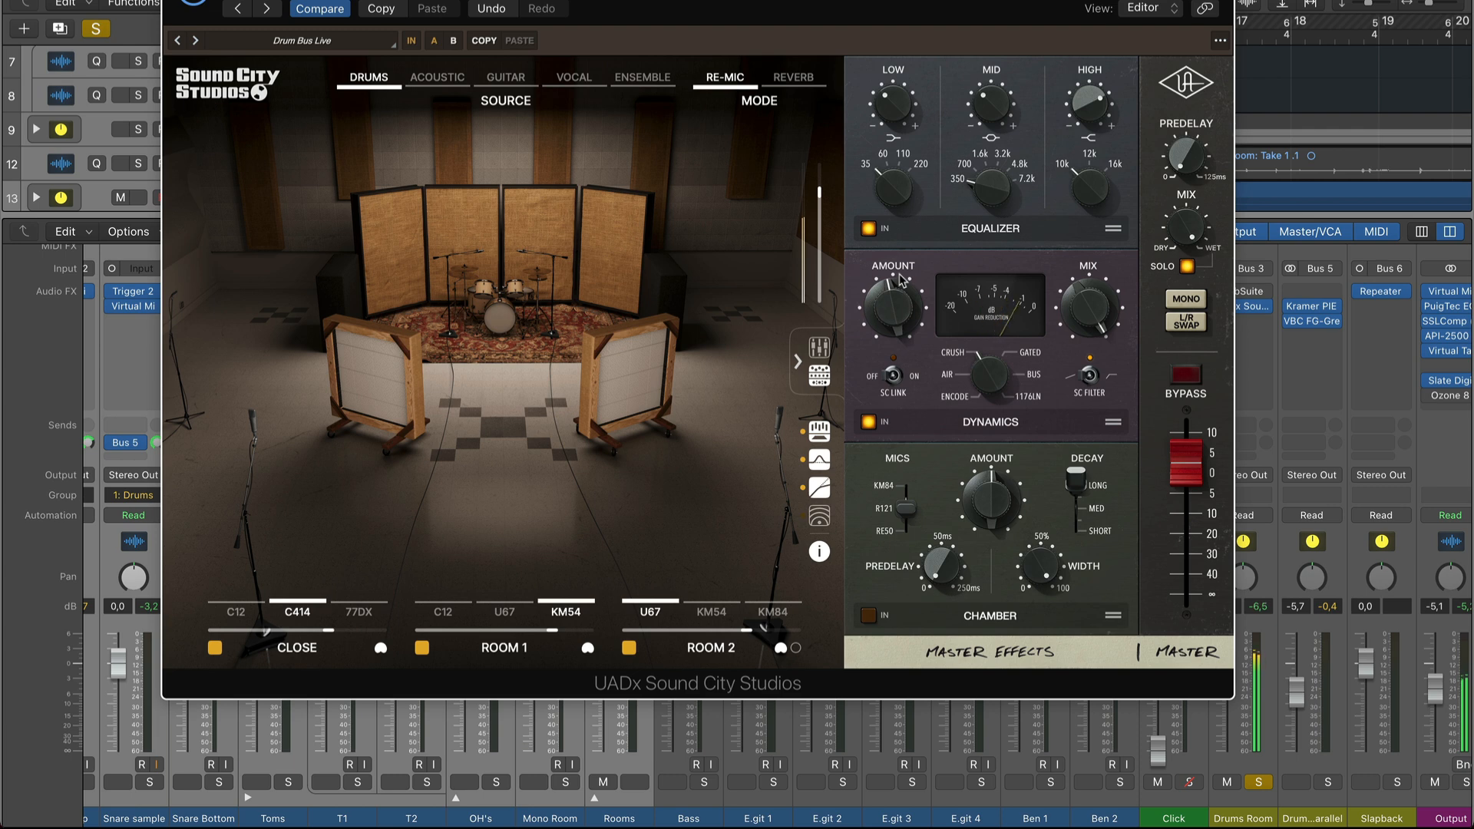
{"action": "mouse_move", "coordinate": [1098, 310]}
{"action": "left_mouse_down"}
{"action": "mouse_move", "coordinate": [1097, 351]}
{"action": "mouse_move", "coordinate": [1094, 312]}
{"action": "left_mouse_up"}
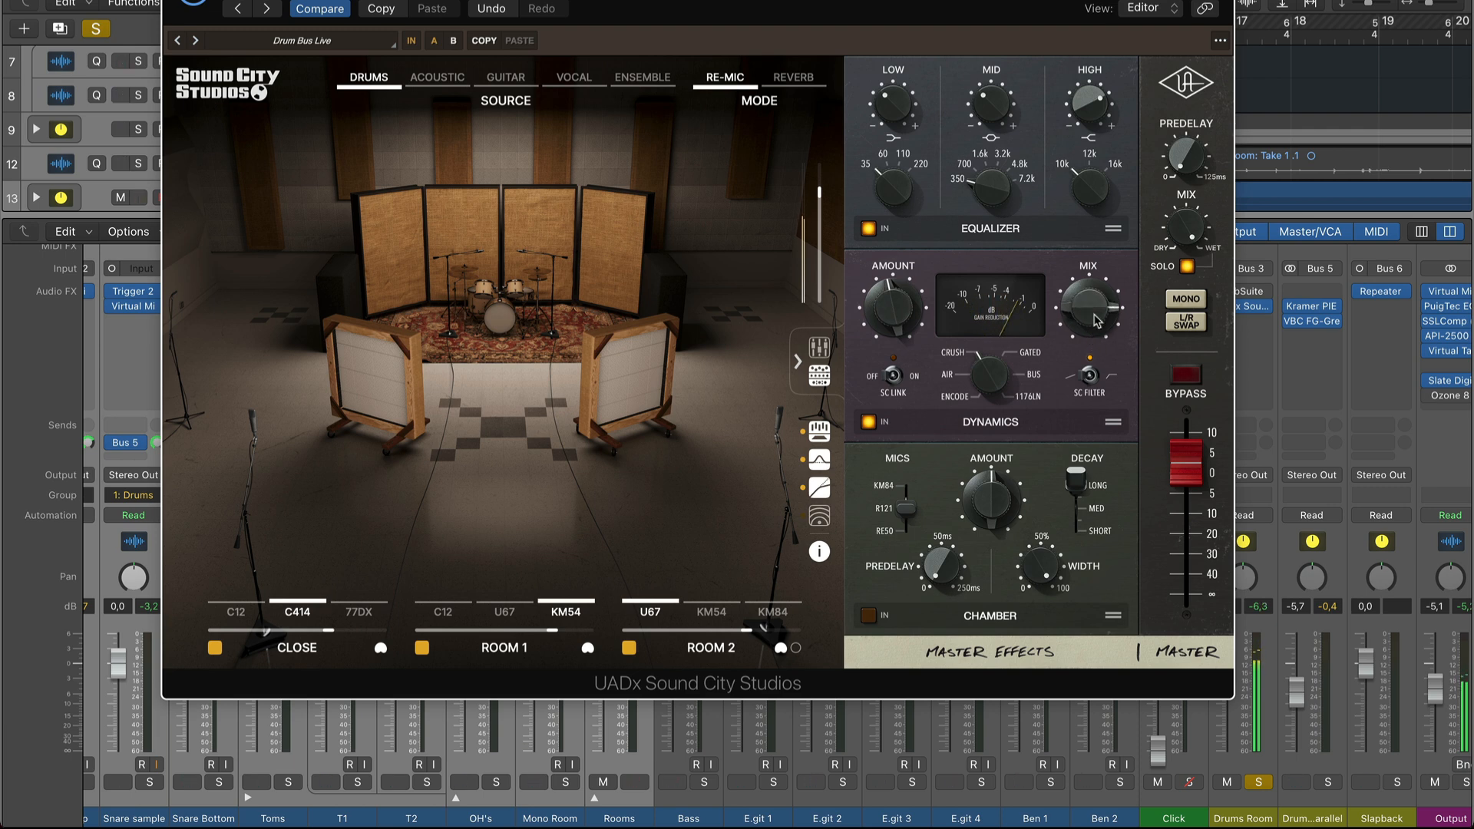
{"action": "key", "text": "super+w"}
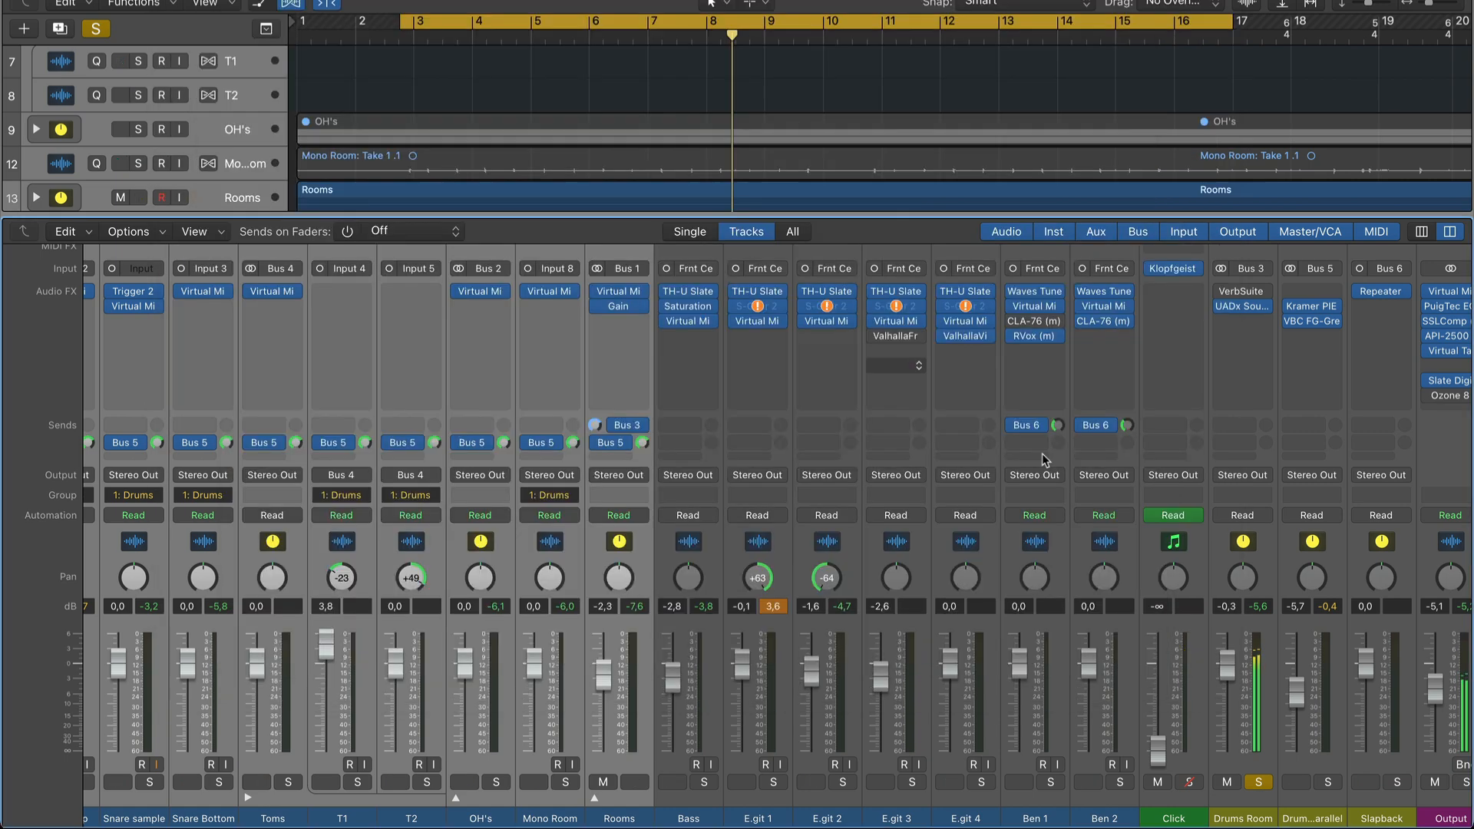
Unsolo Drums Room, lower its fader to -4.2 dB in the full mix and compare it muted and unmuted.
{"action": "left_click", "coordinate": [1259, 783]}
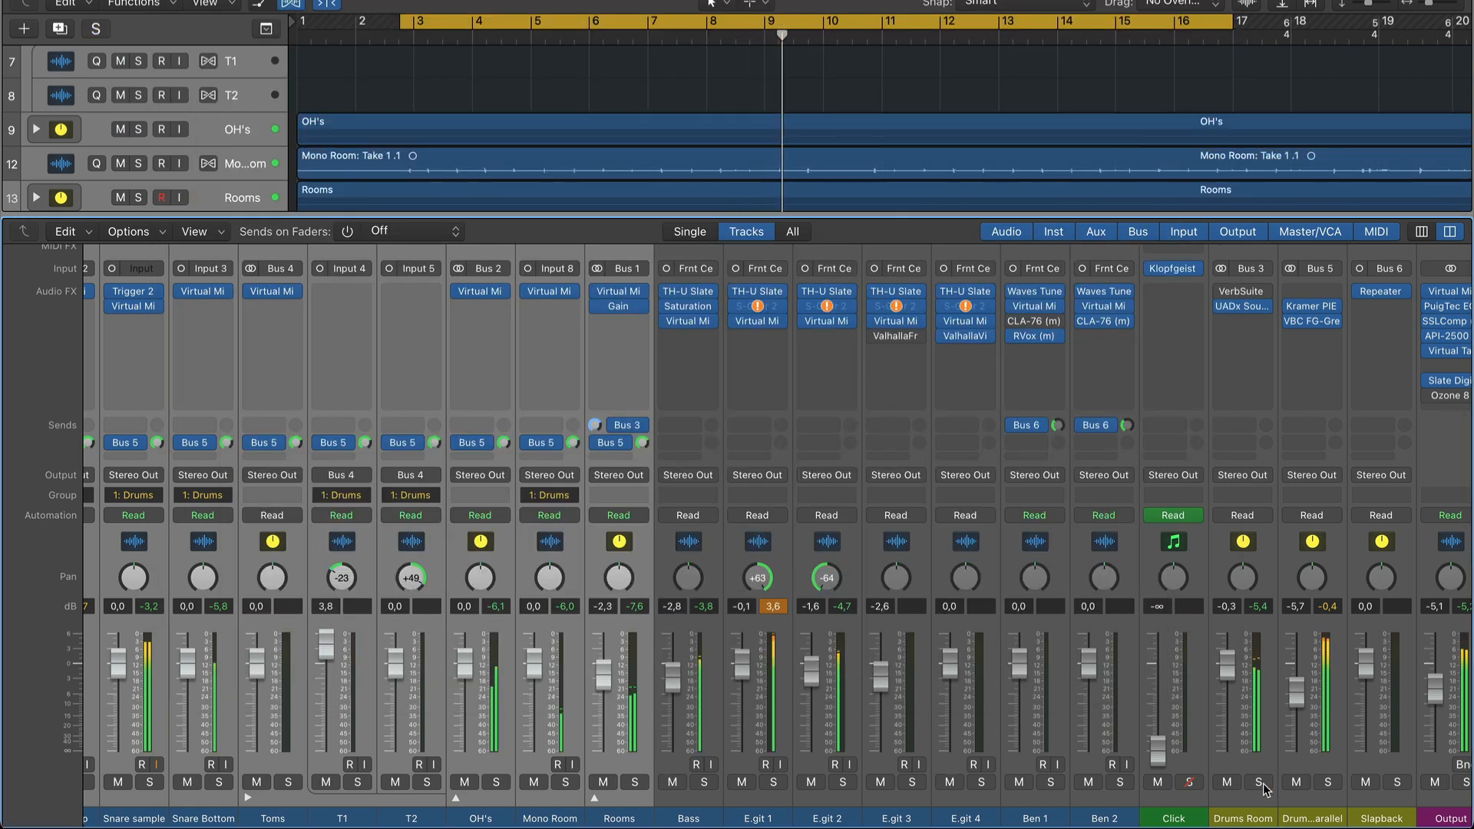
{"action": "left_click_drag", "start_coordinate": [1227, 665], "coordinate": [1229, 702]}
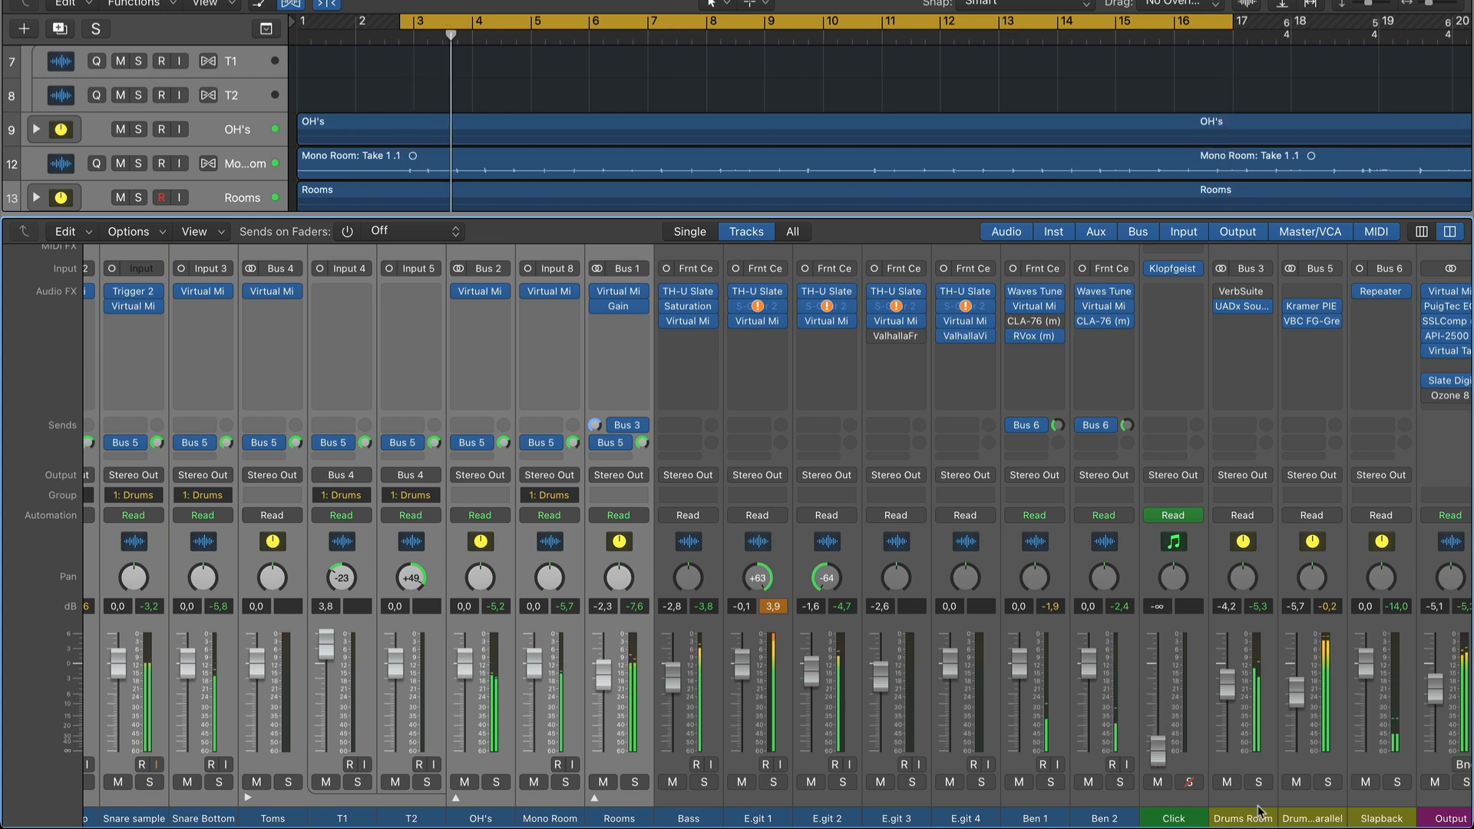
{"action": "left_click", "coordinate": [1227, 782]}
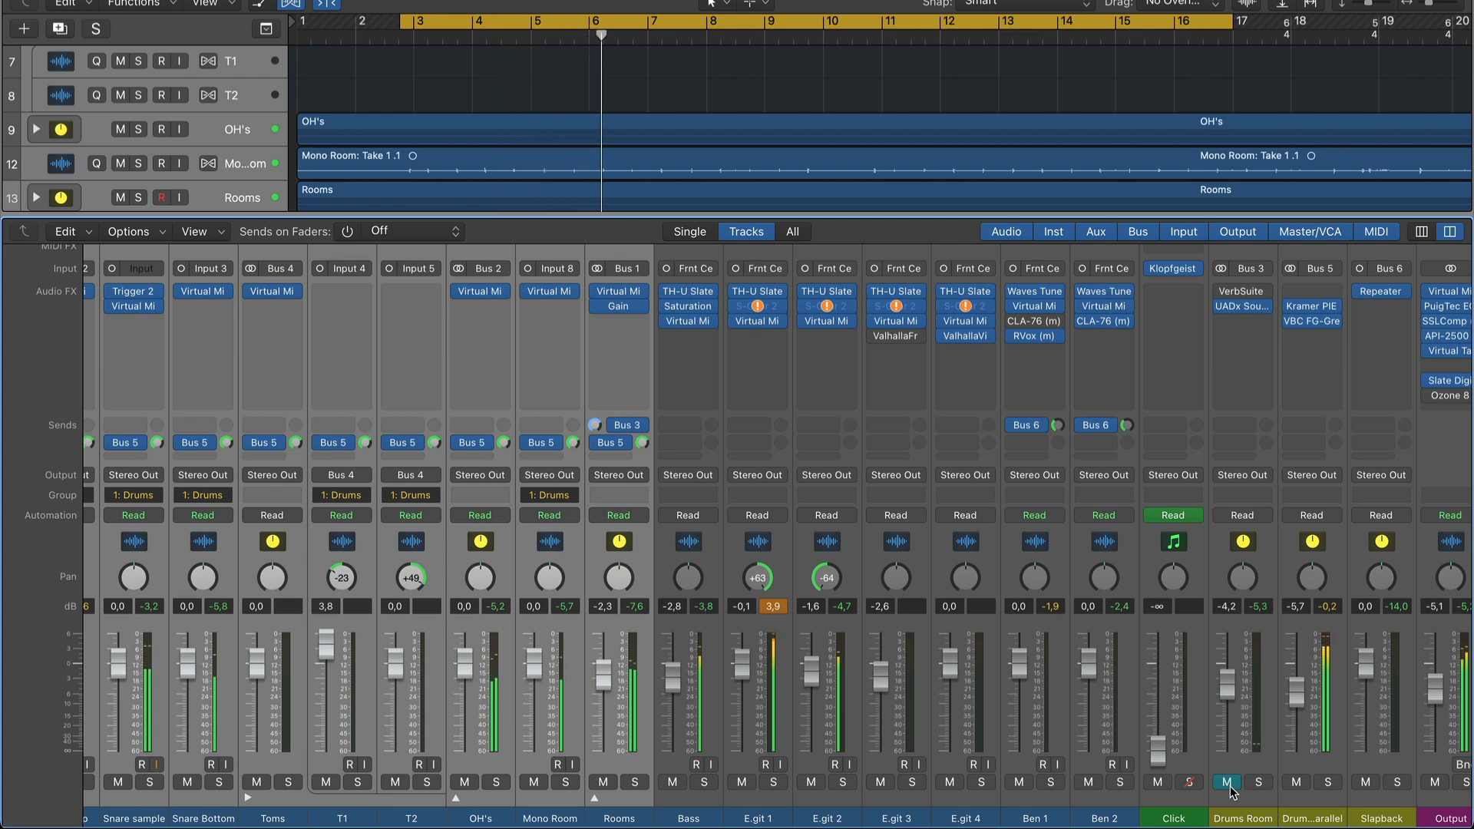
{"action": "left_click", "coordinate": [1228, 785]}
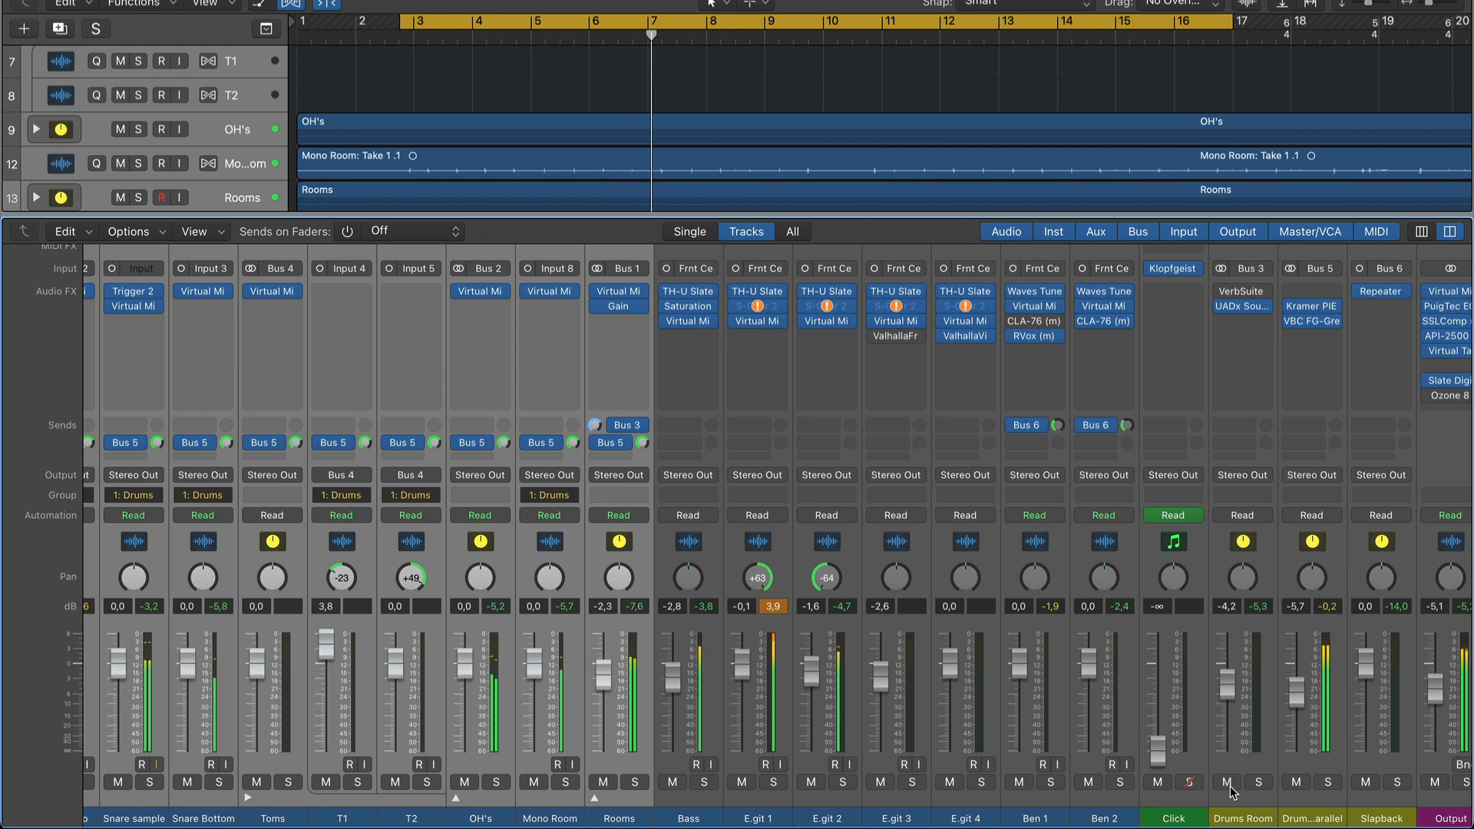